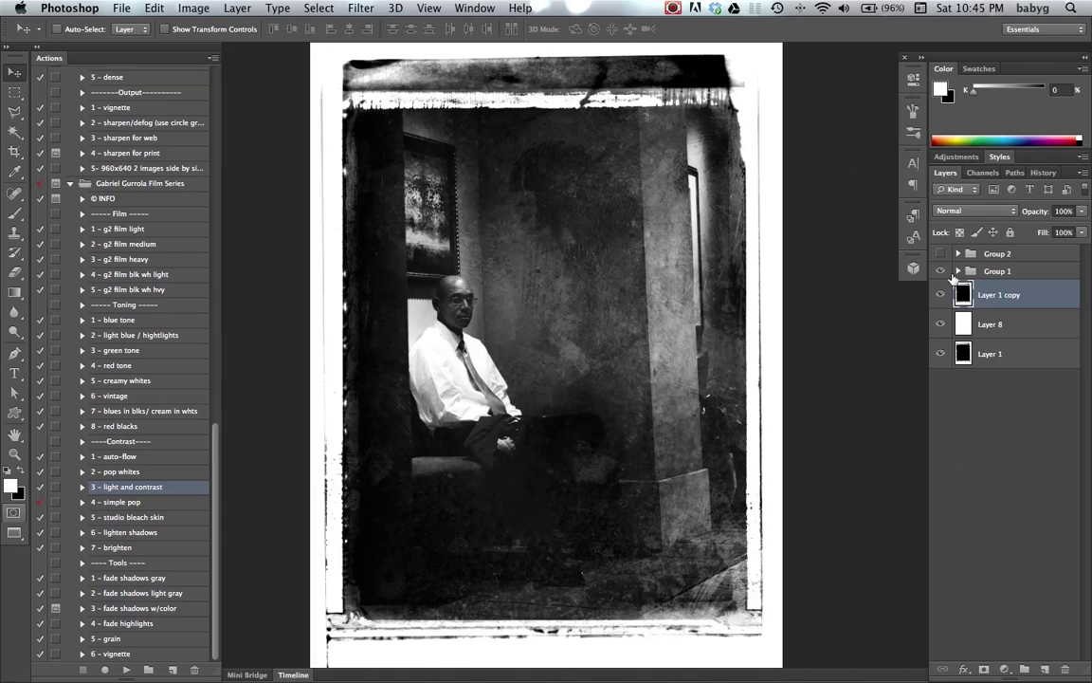
# Step: Show the Window menu's list of open documents over the 020.psd framed composite
pyautogui.click(474, 8)
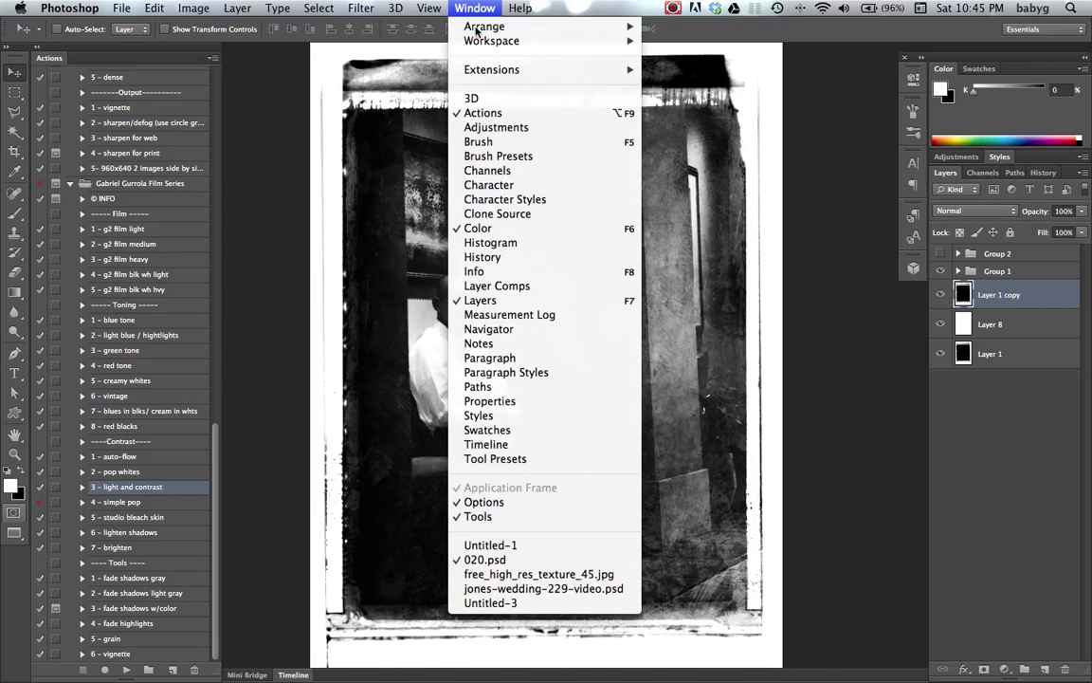
# Step: Switch to jones-wedding-229-video.psd and play the '5 - g2 film blk wh hvy' action
pyautogui.click(588, 590)
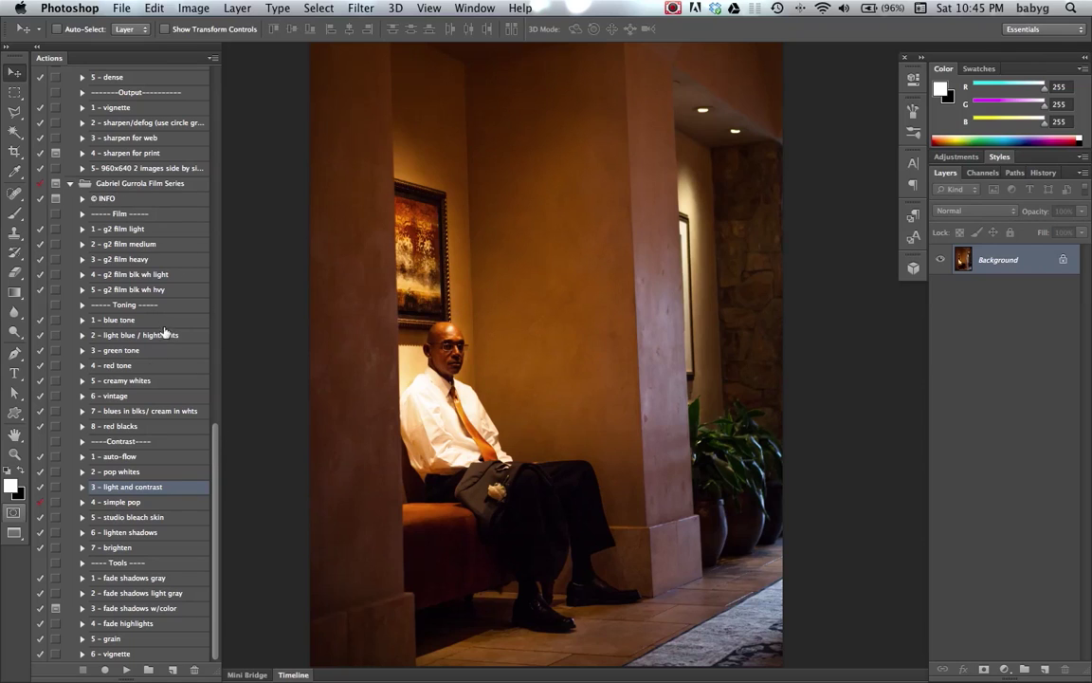
pyautogui.click(143, 290)
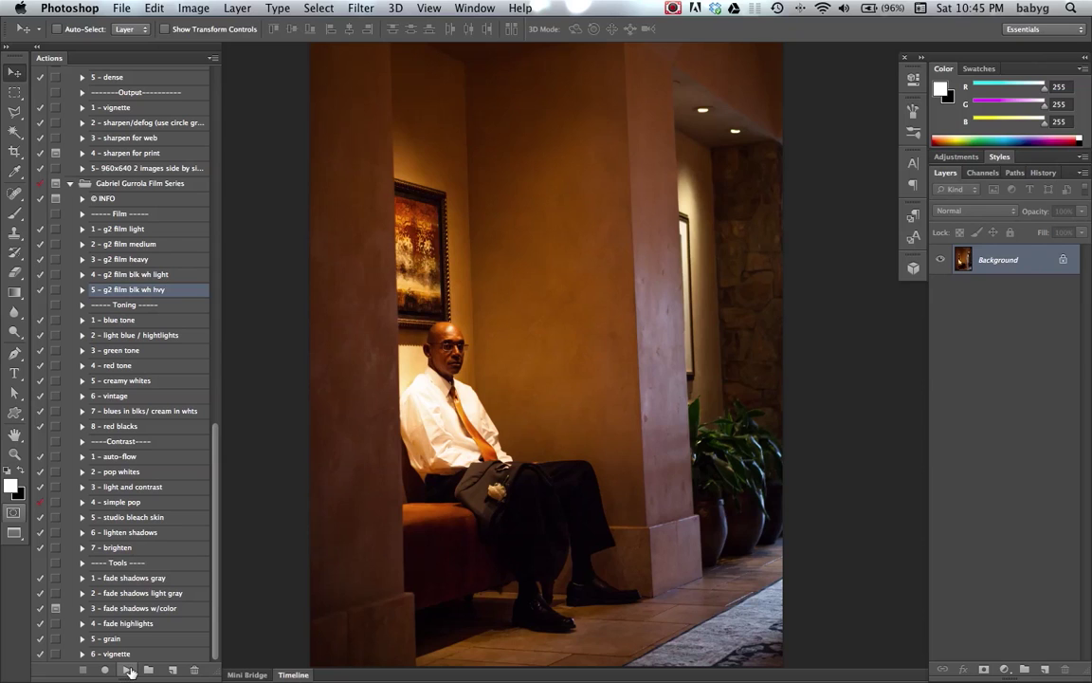
pyautogui.press('F5')
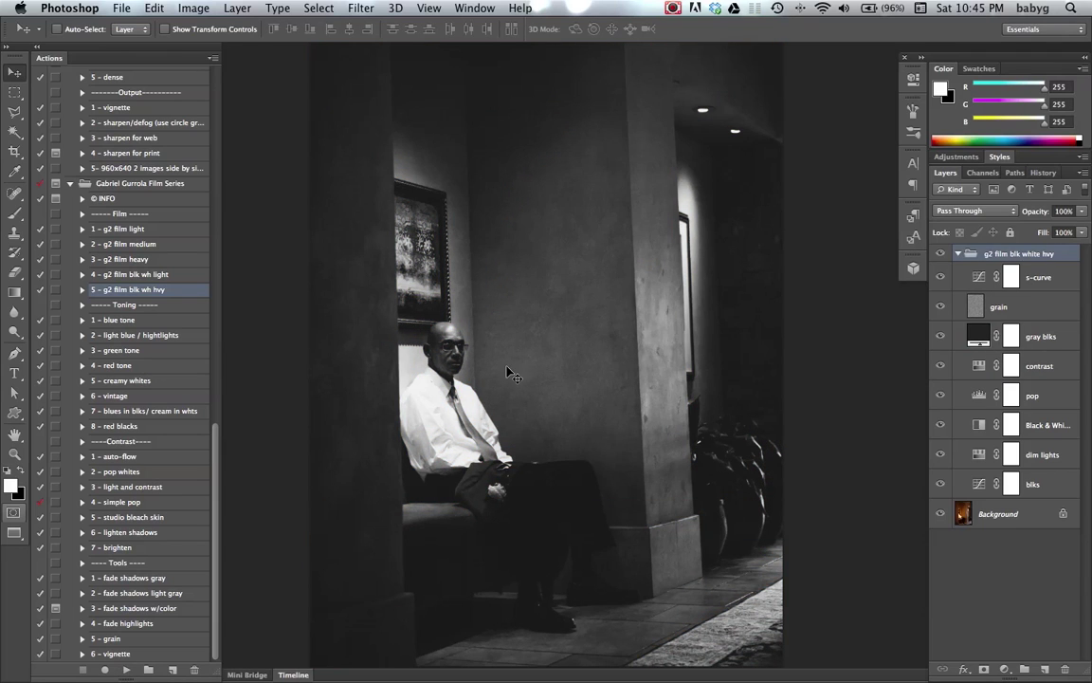
# Step: Zoom in and paint the s-curve layer mask with a black, size-80 brush
pyautogui.press('super+plus')
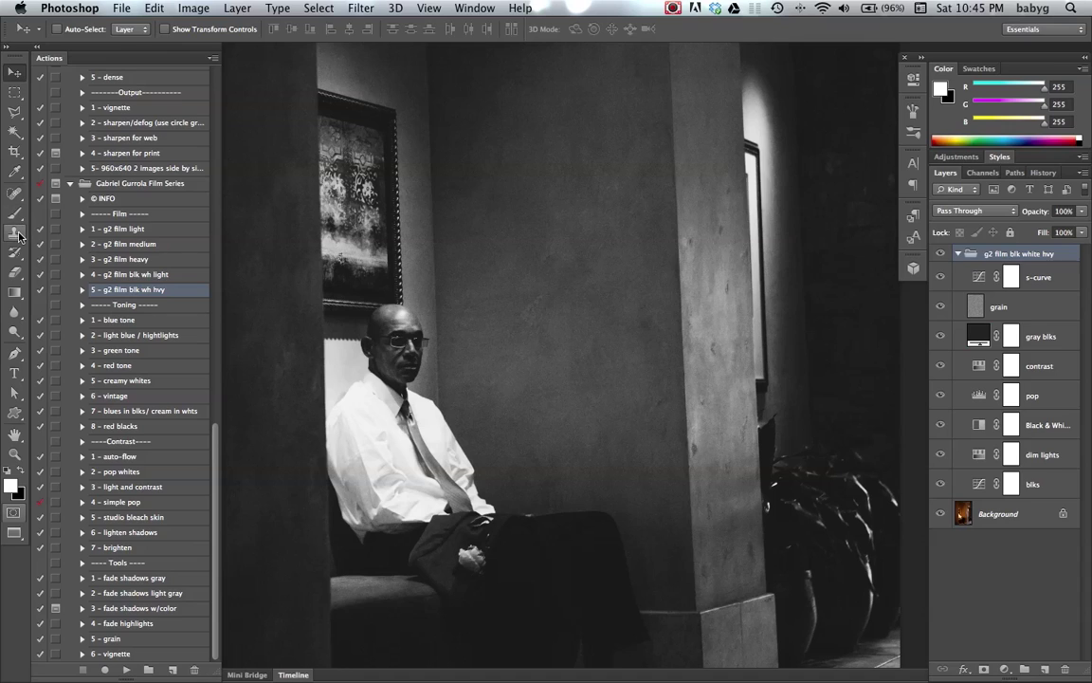
pyautogui.click(15, 215)
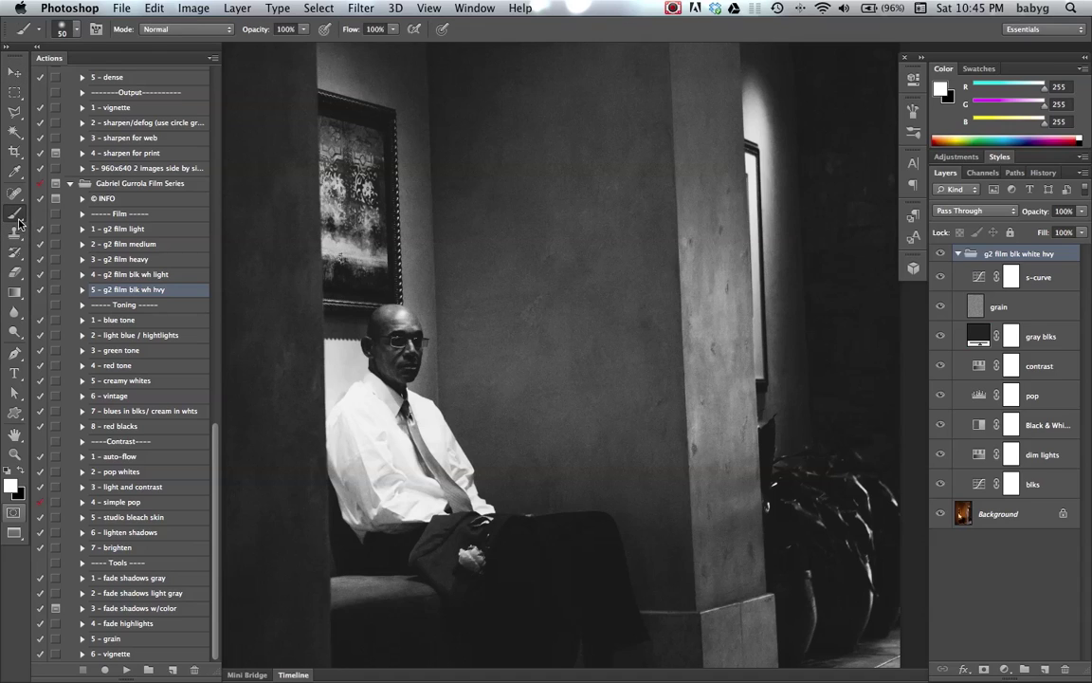
pyautogui.click(22, 472)
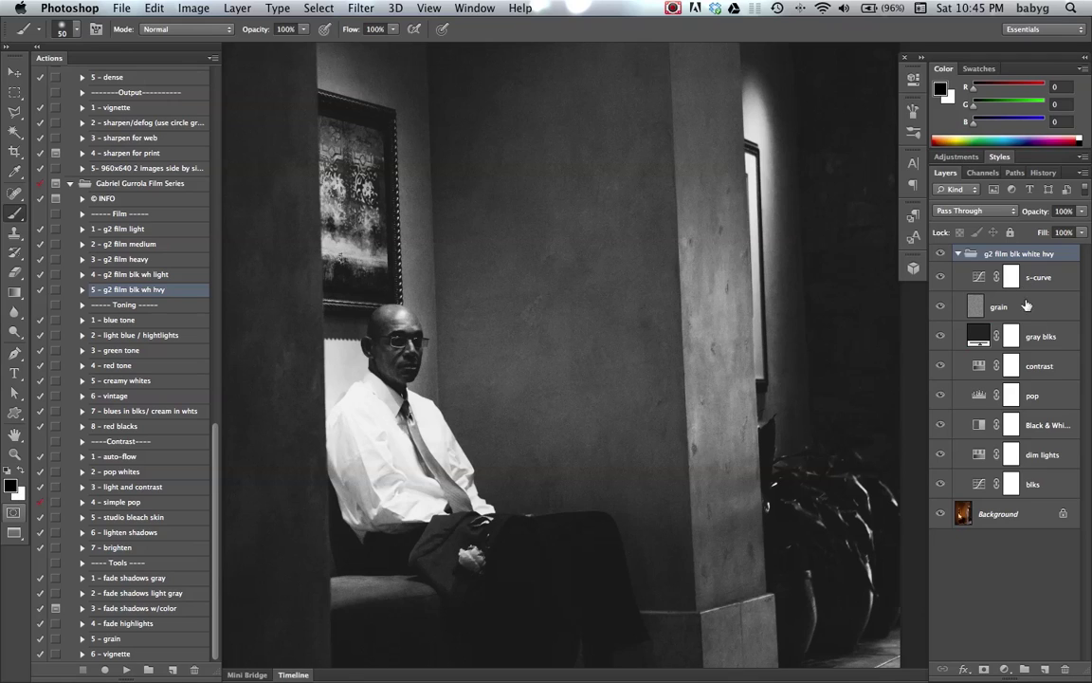
pyautogui.click(1013, 277)
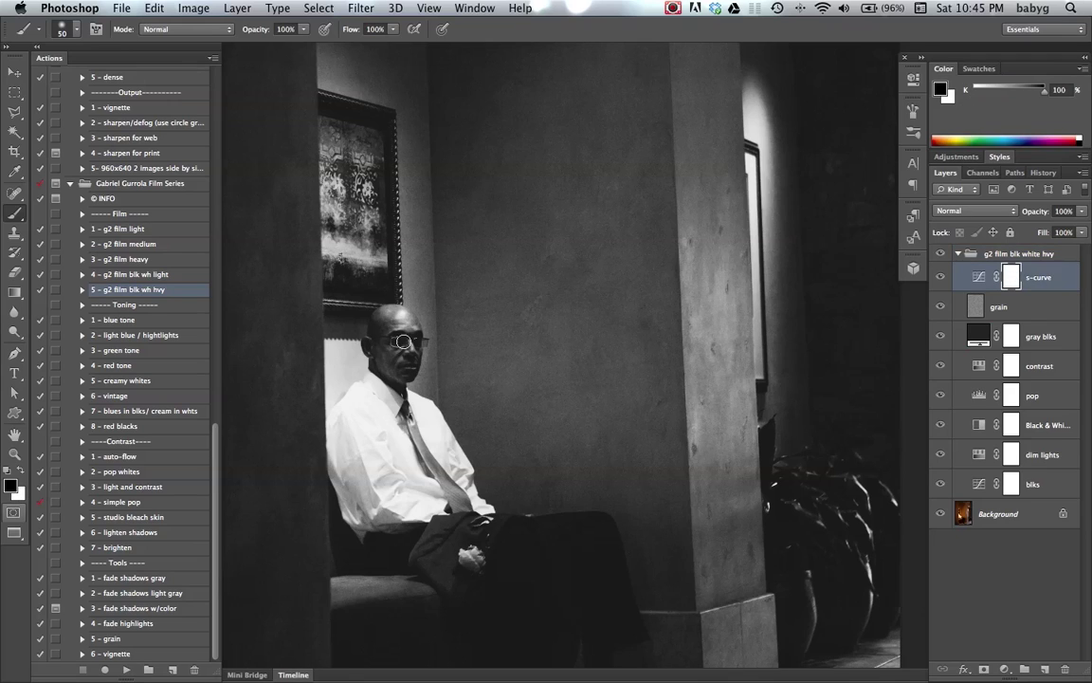
pyautogui.press(']')
pyautogui.press(']')
# Step: Zoom closer and paint black on the pop and dim lights masks over the man's face
pyautogui.press('super+h')
pyautogui.press('super+equal')
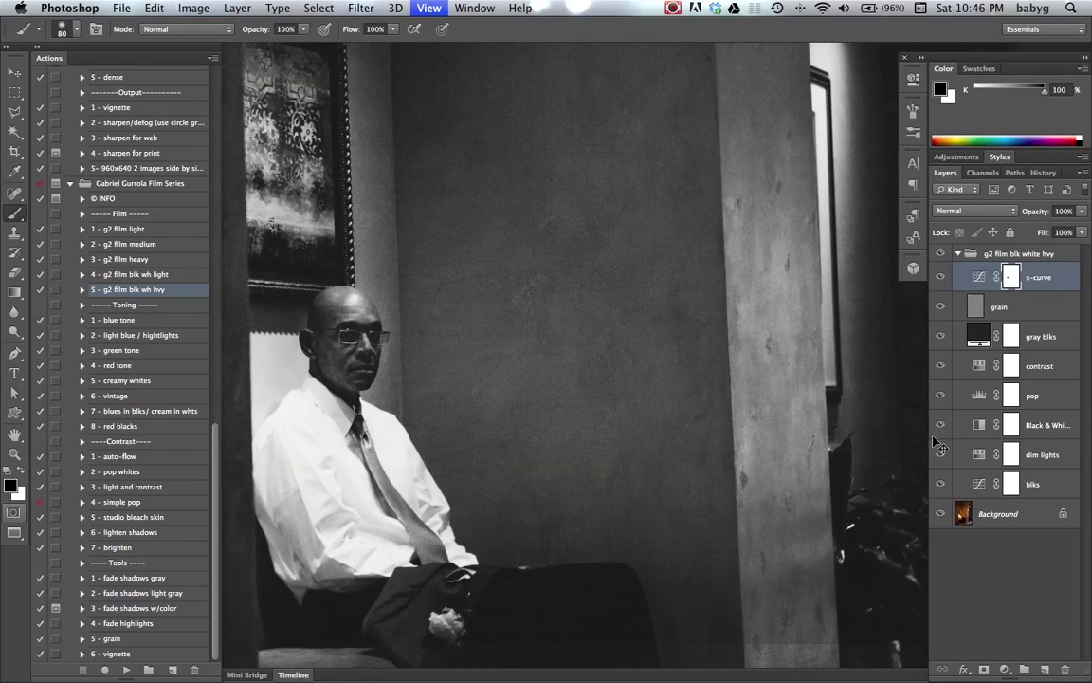
pyautogui.click(1010, 366)
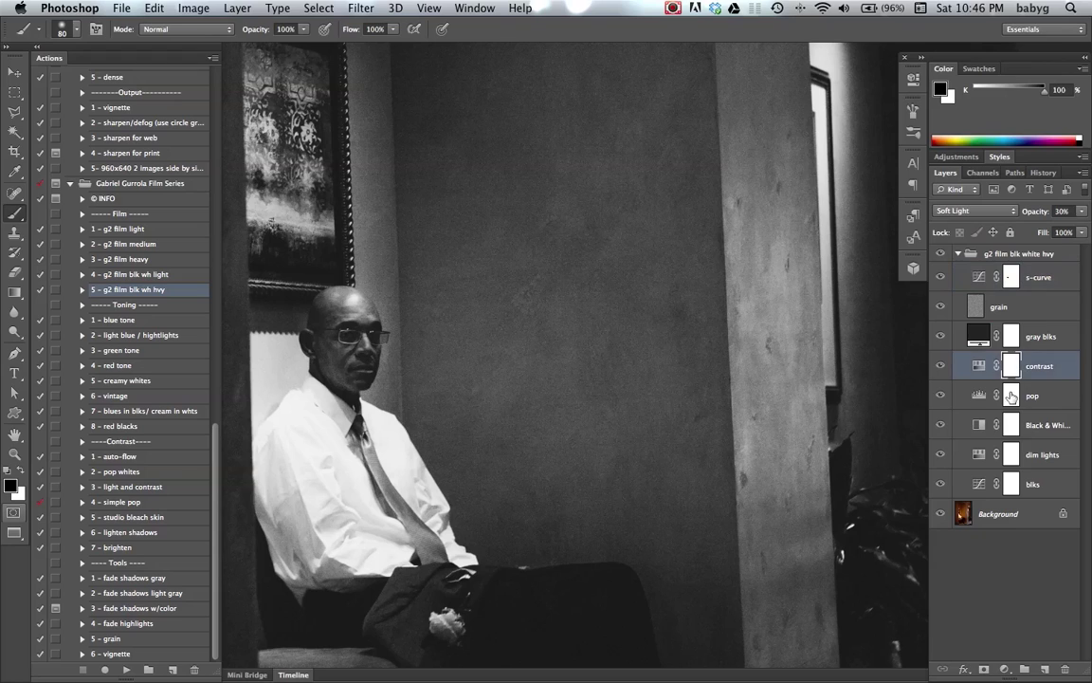
pyautogui.click(1010, 395)
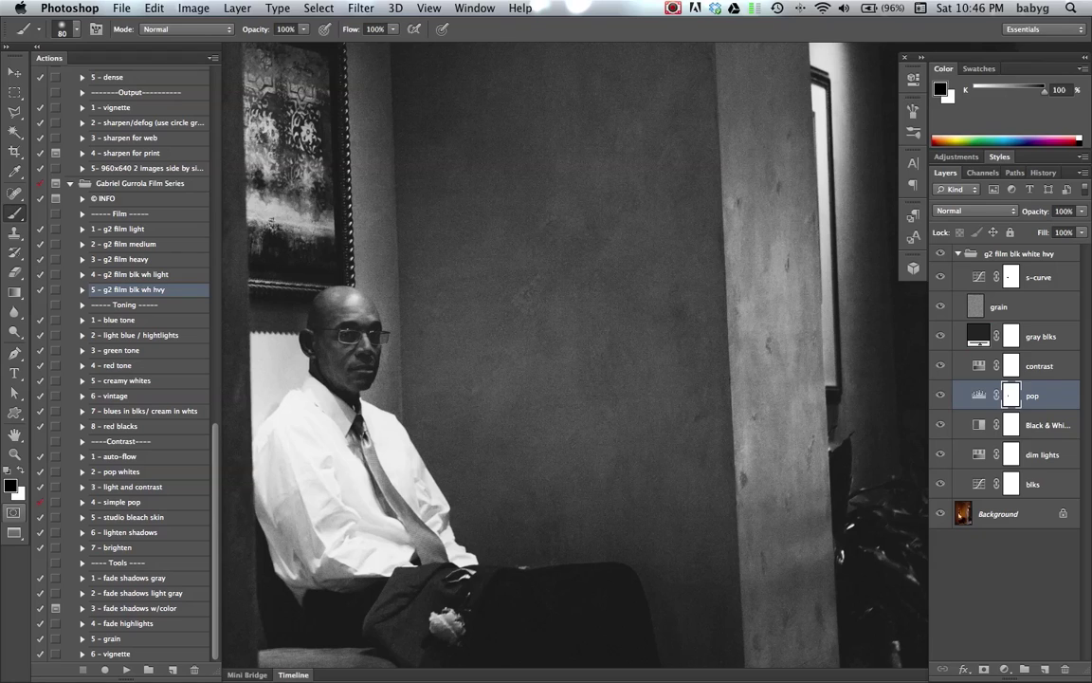
pyautogui.click(1034, 455)
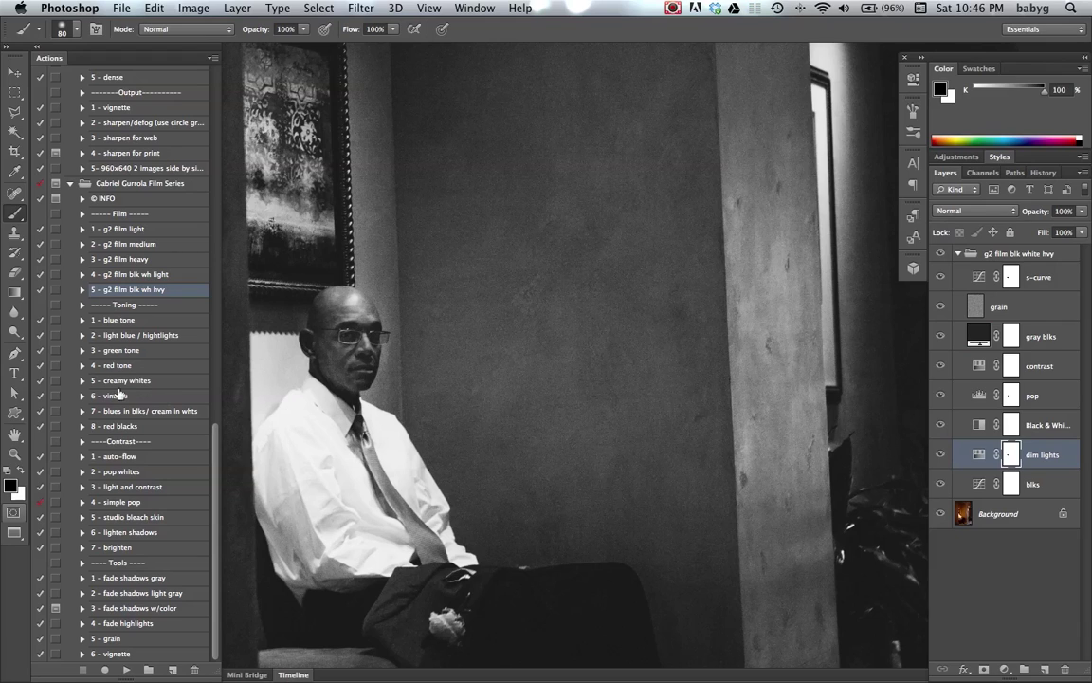
# Step: Play the '2 - pop whites' action and move its layer to the top of the group
pyautogui.click(149, 472)
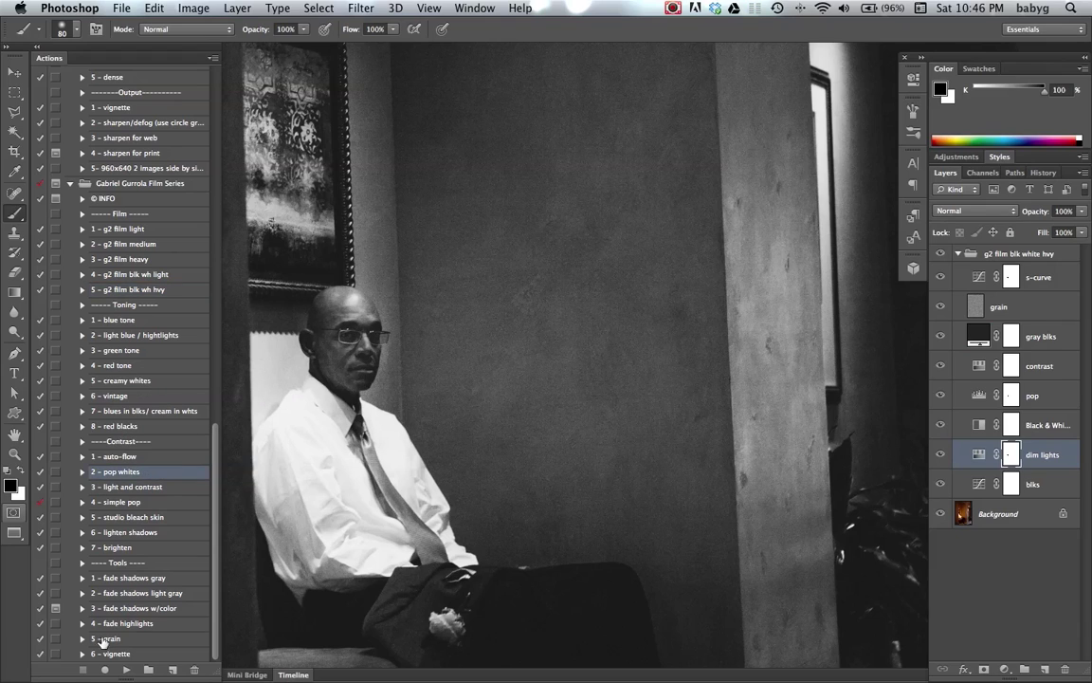
pyautogui.click(126, 669)
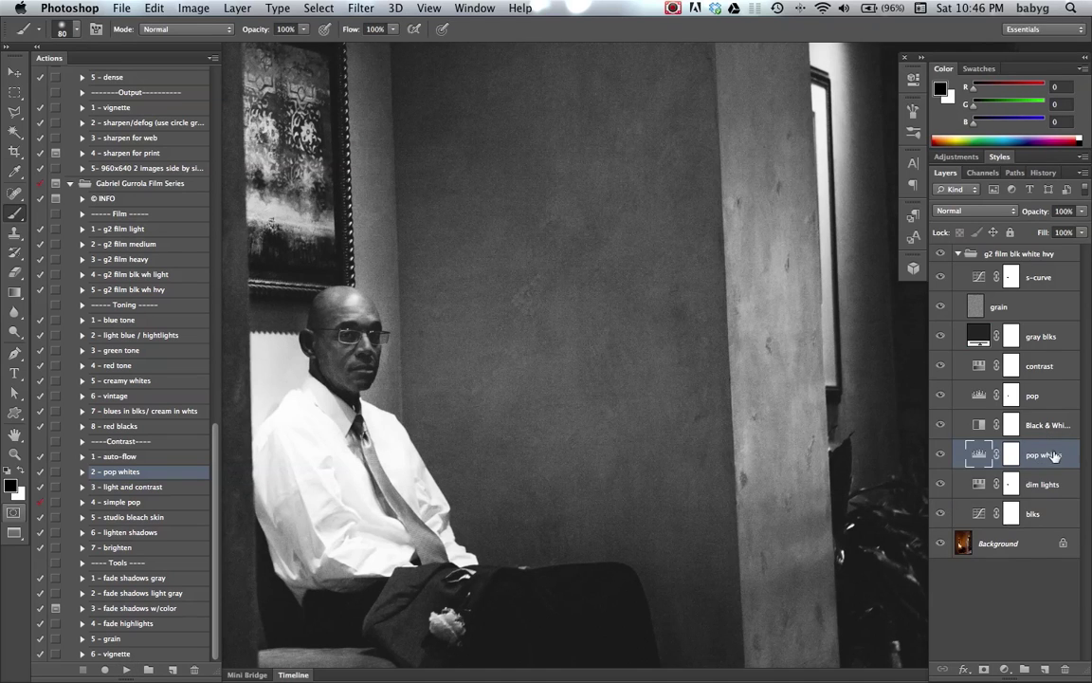
pyautogui.moveTo(1052, 456); pyautogui.dragTo(1045, 275)
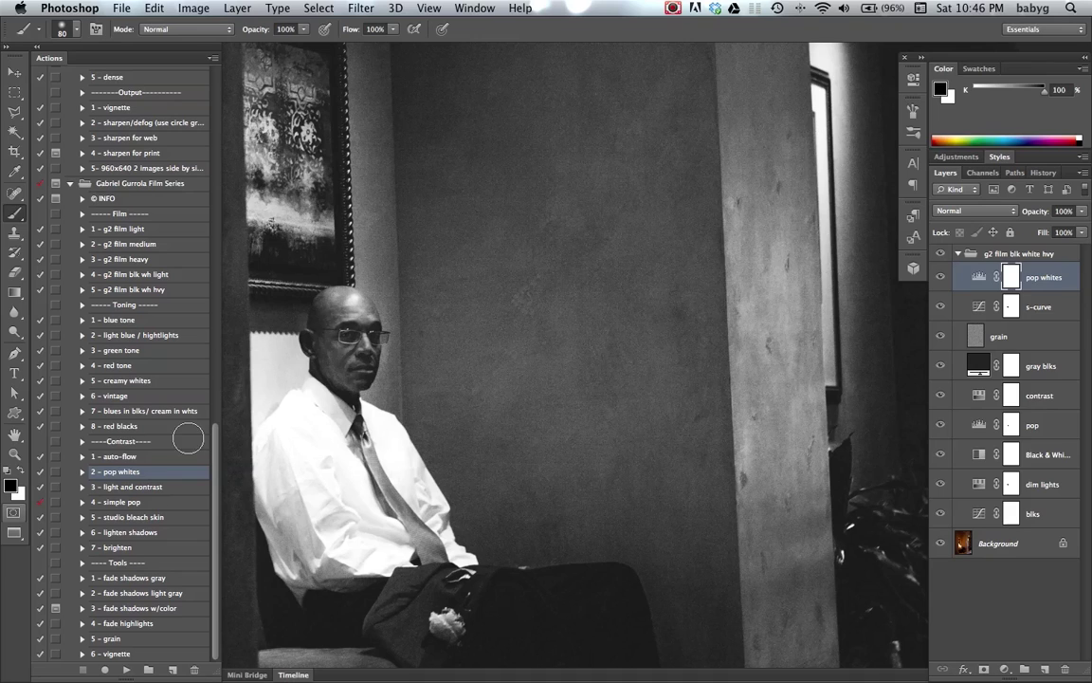
# Step: Play the '7 - brighten' action to add a Screen brighten layer at 20% opacity
pyautogui.click(147, 550)
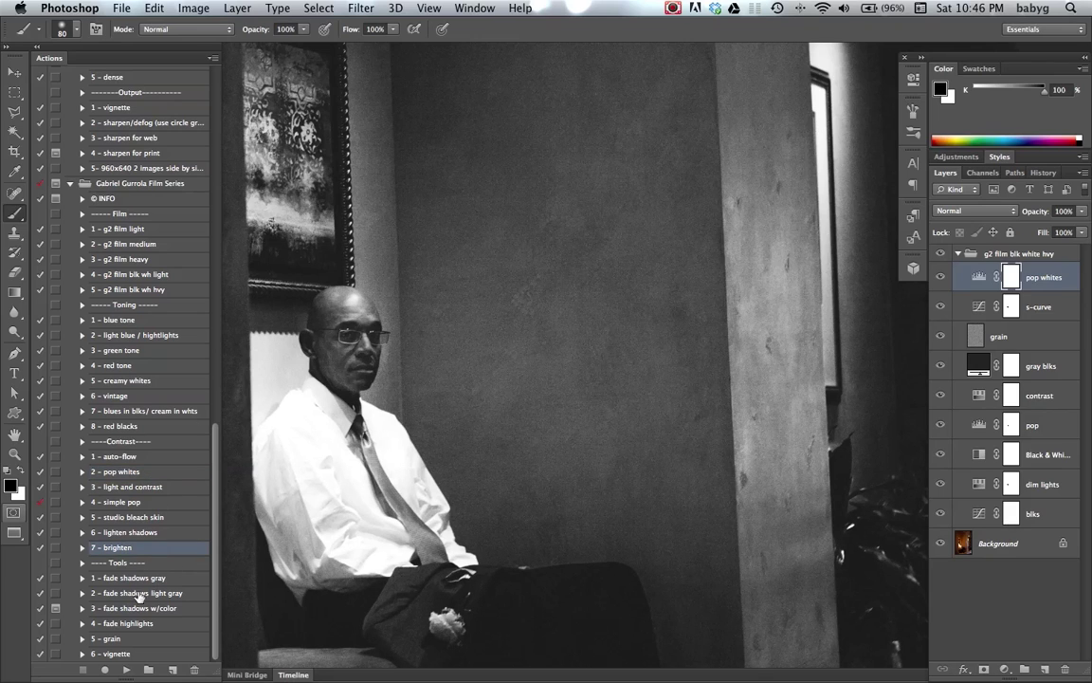
pyautogui.click(126, 670)
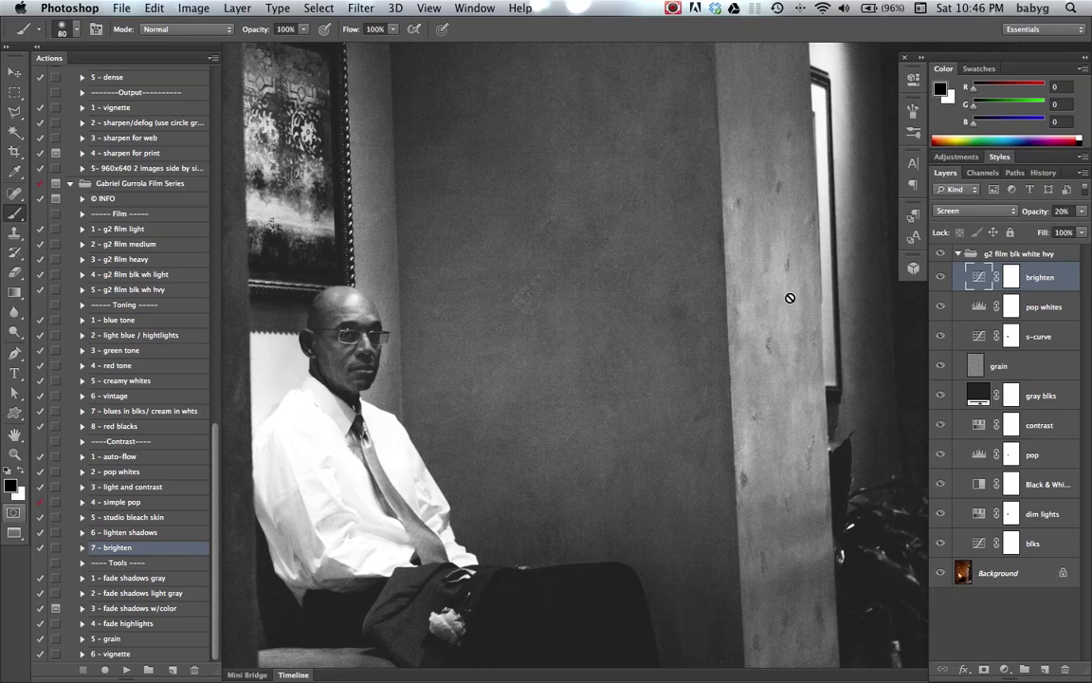
pyautogui.press('super+0')
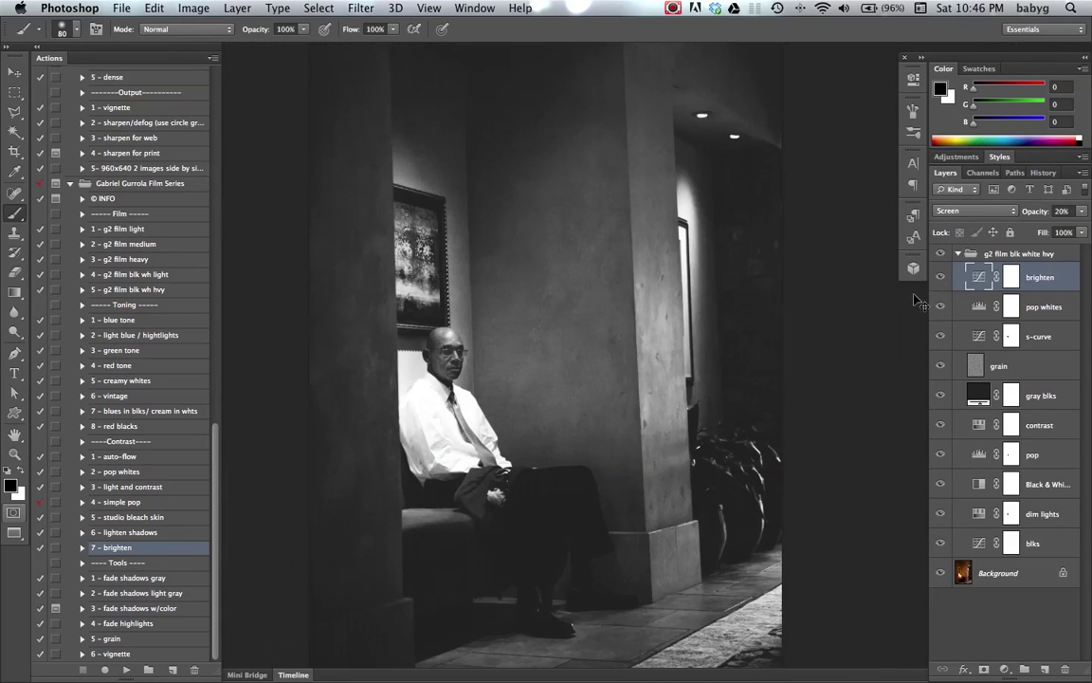
pyautogui.press('super+plus')
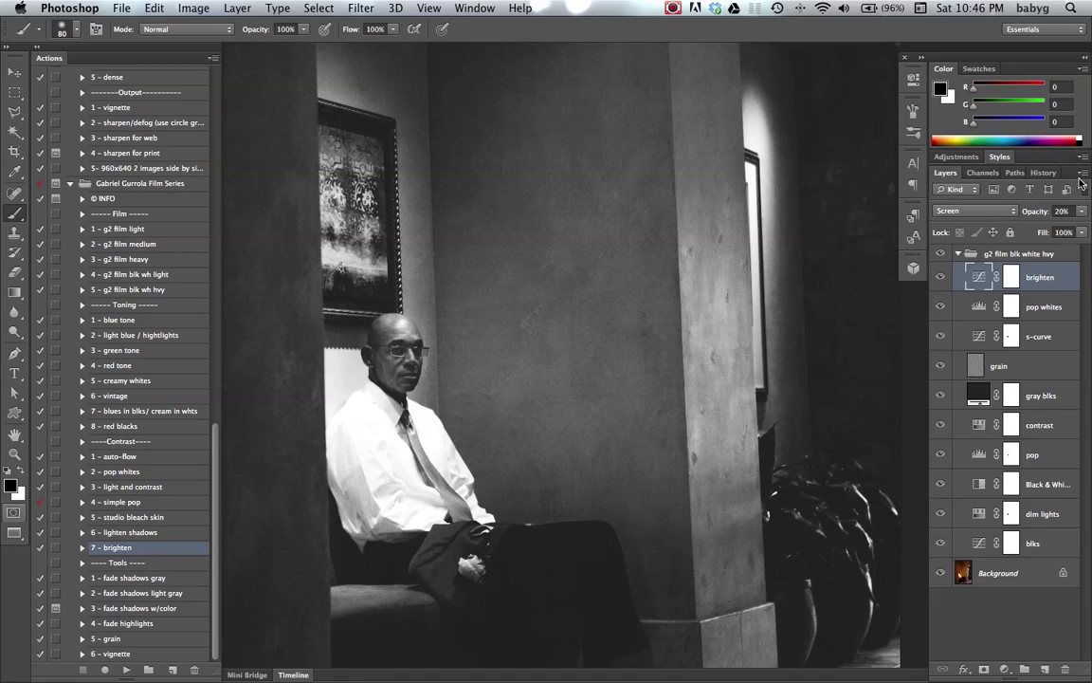
# Step: Flatten the photo to a single Background layer and select the whole canvas
pyautogui.click(1080, 176)
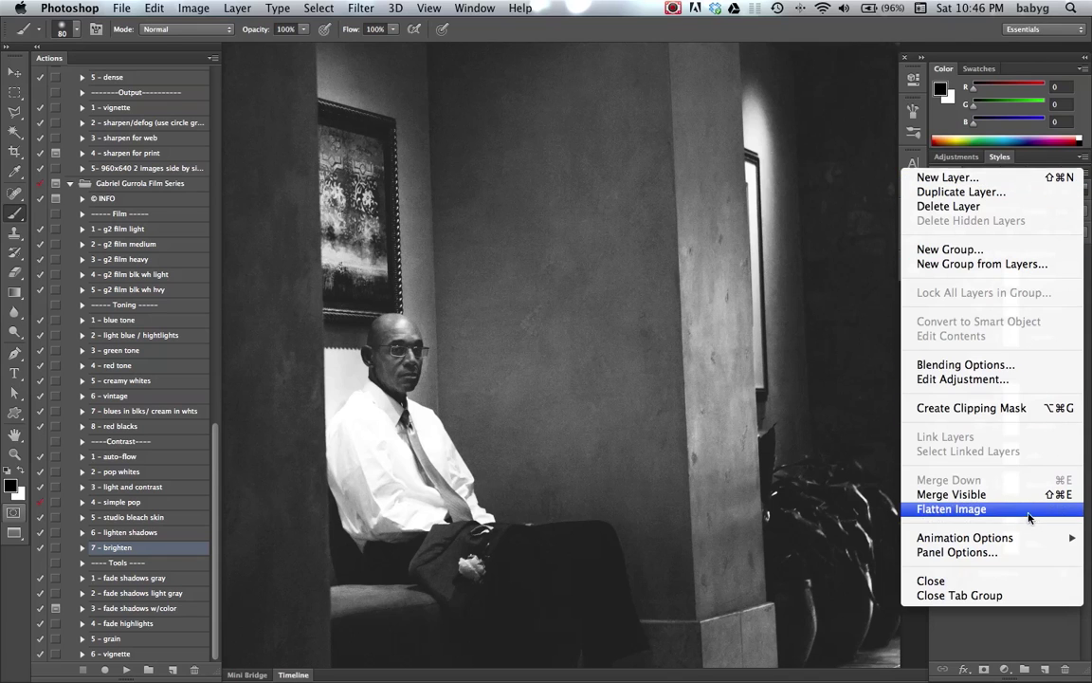
pyautogui.click(1025, 512)
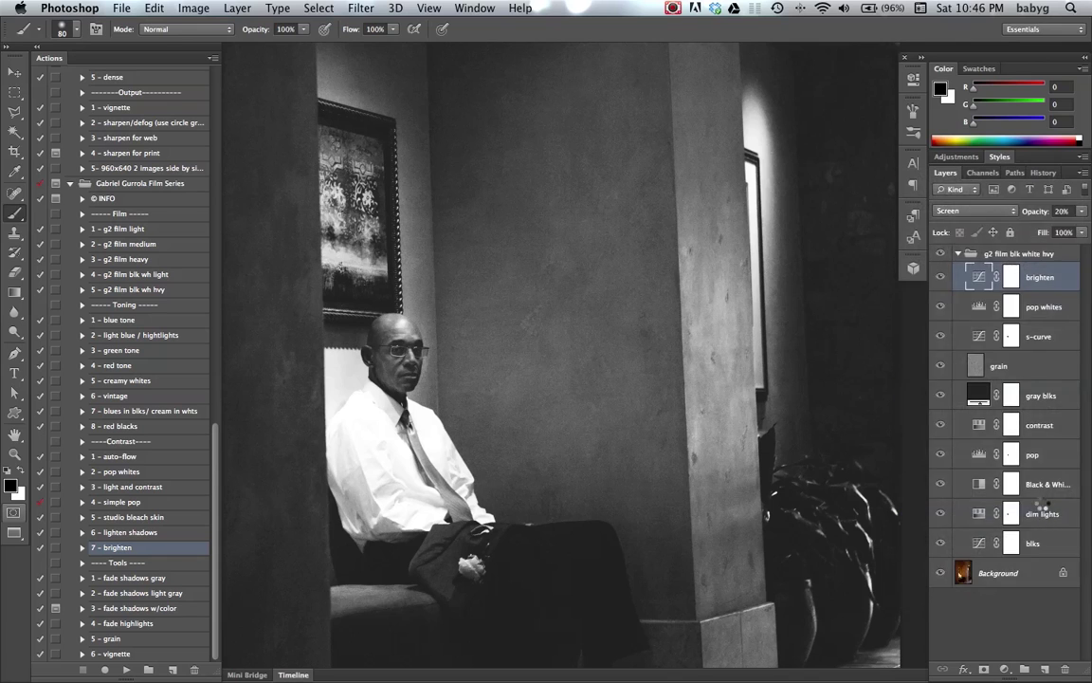
pyautogui.click(318, 7)
pyautogui.click(334, 29)
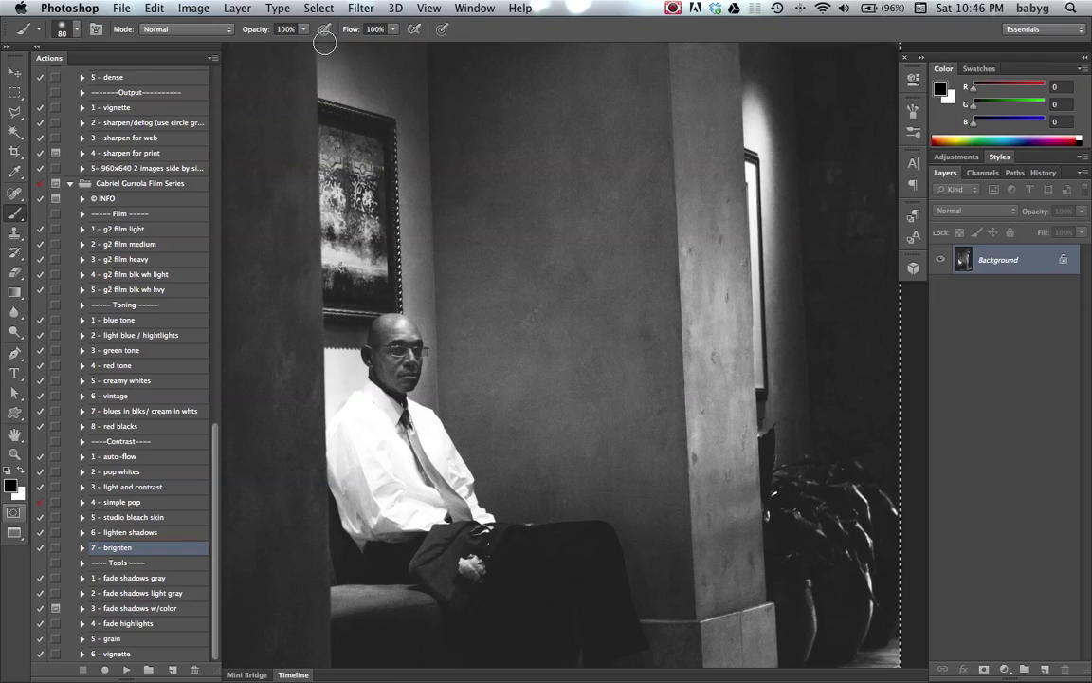
# Step: Copy the flattened black-and-white photo and switch back to 020.psd
pyautogui.click(153, 8)
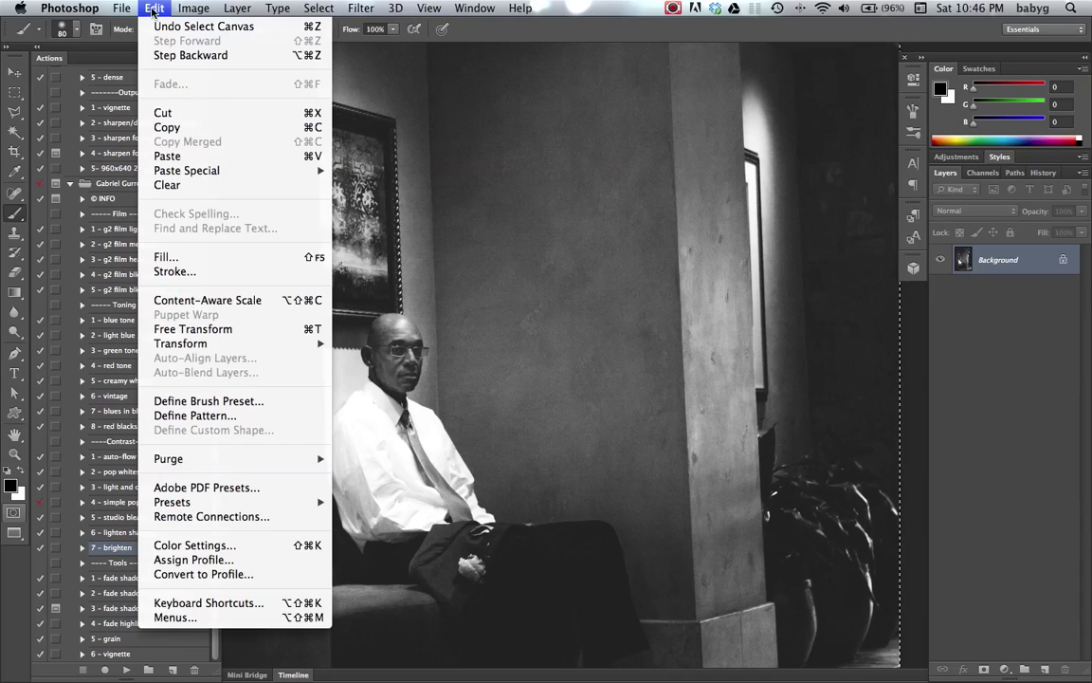
pyautogui.click(208, 126)
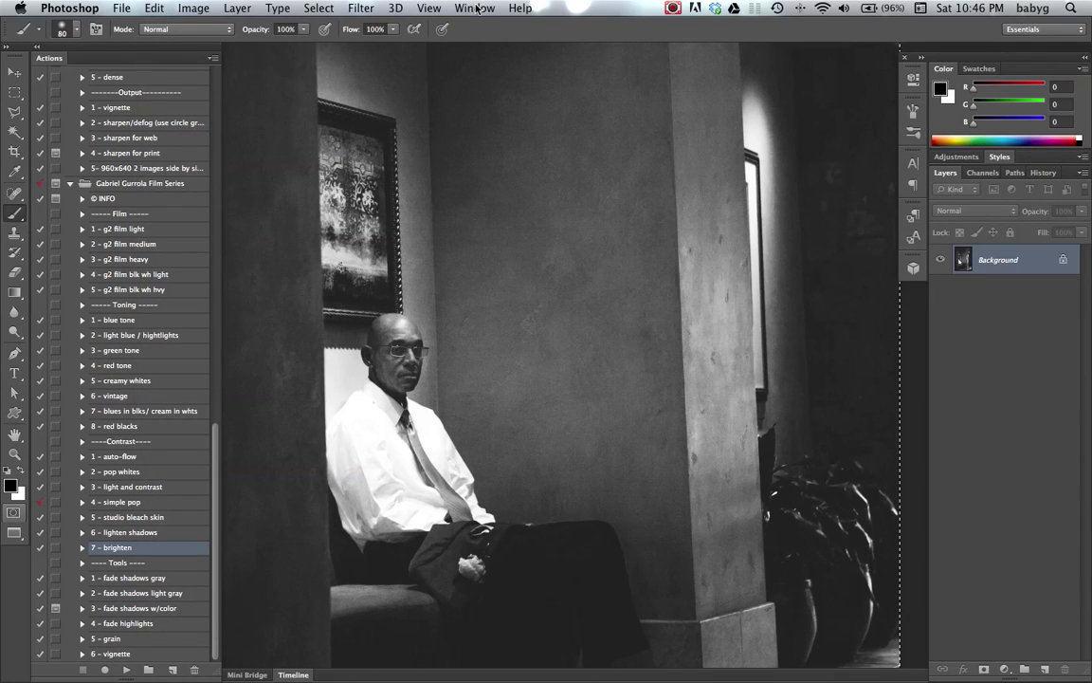
pyautogui.click(465, 9)
pyautogui.click(638, 560)
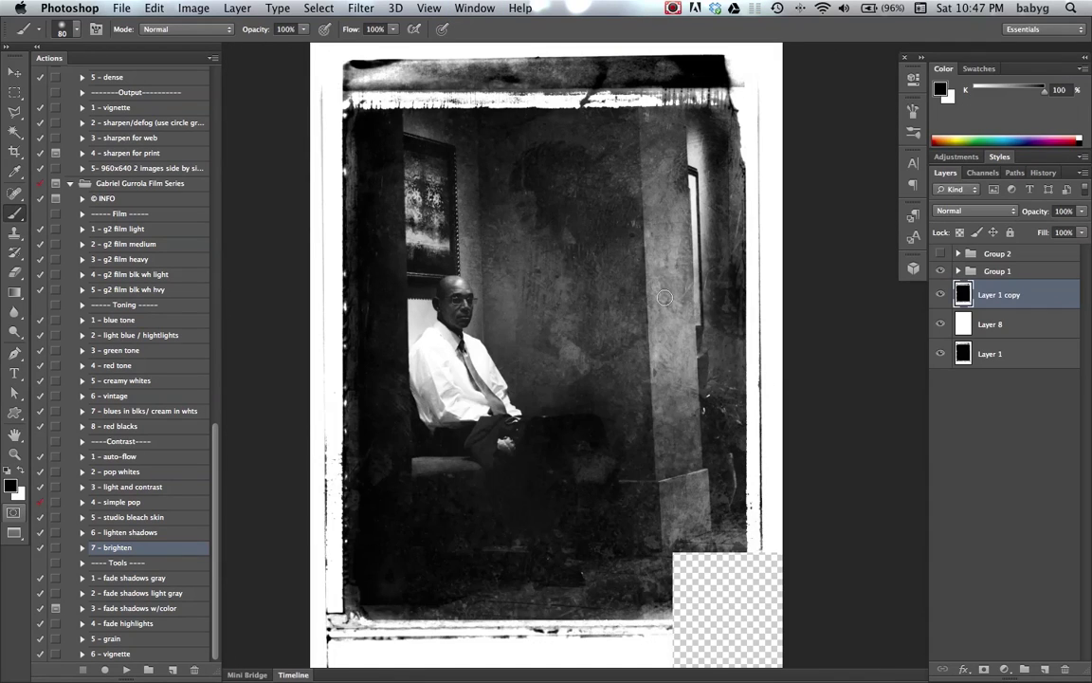
# Step: Delete Group 1, Group 2 and Layer 8, leaving only the Layer 1 frame
pyautogui.moveTo(941, 271); pyautogui.dragTo(940, 327)
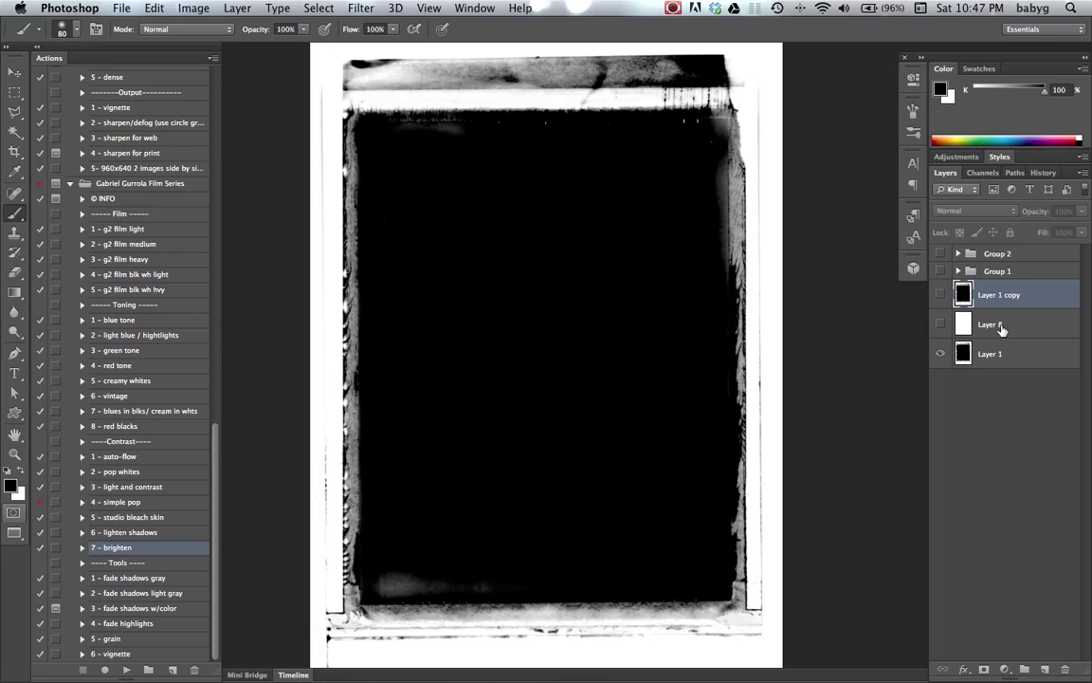
pyautogui.keyDown('shift'); pyautogui.click(1002, 328); pyautogui.keyUp('shift')
pyautogui.keyDown('shift'); pyautogui.click(998, 272); pyautogui.keyUp('shift')
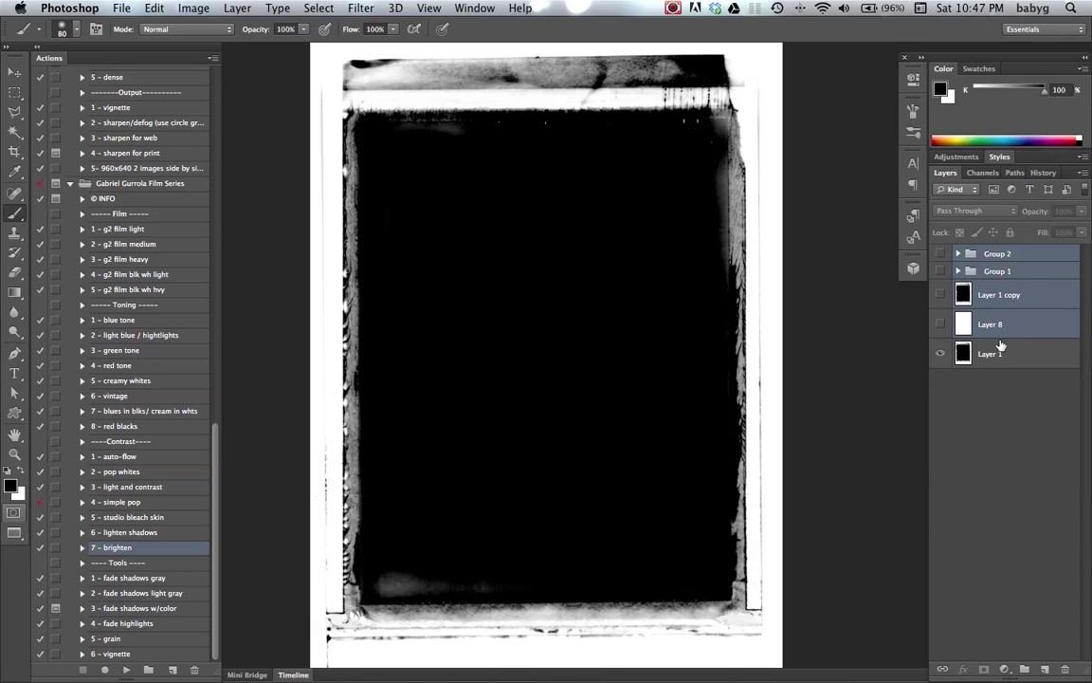
pyautogui.press('Delete')
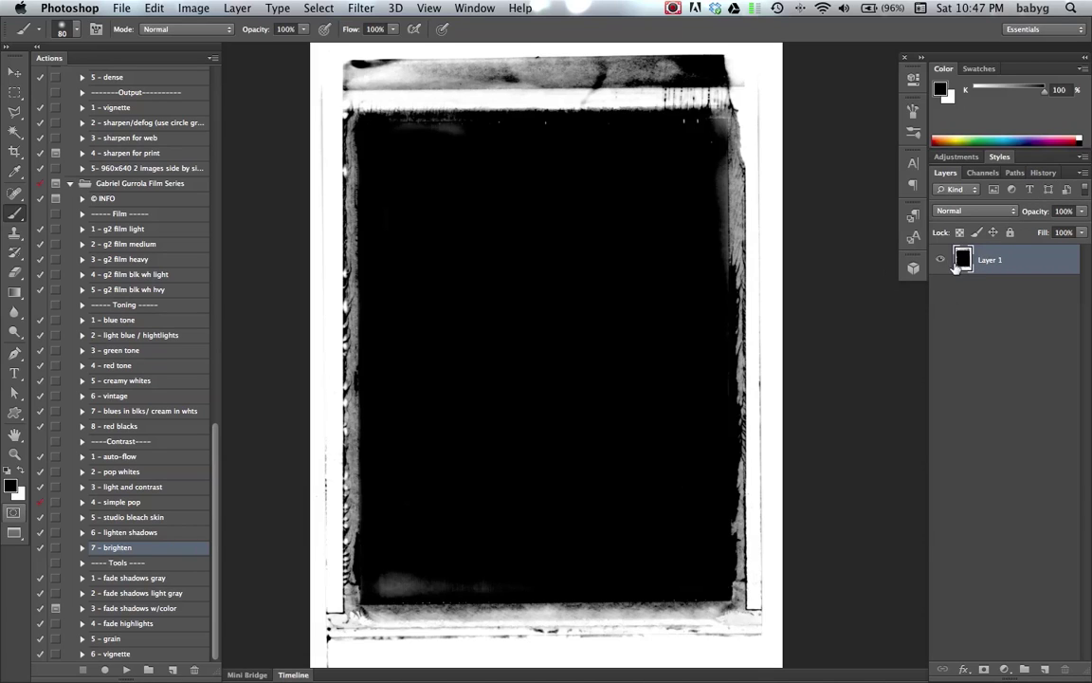
# Step: Paste the photo as Layer 2 into a new Group 1, then hide the group
pyautogui.click(152, 8)
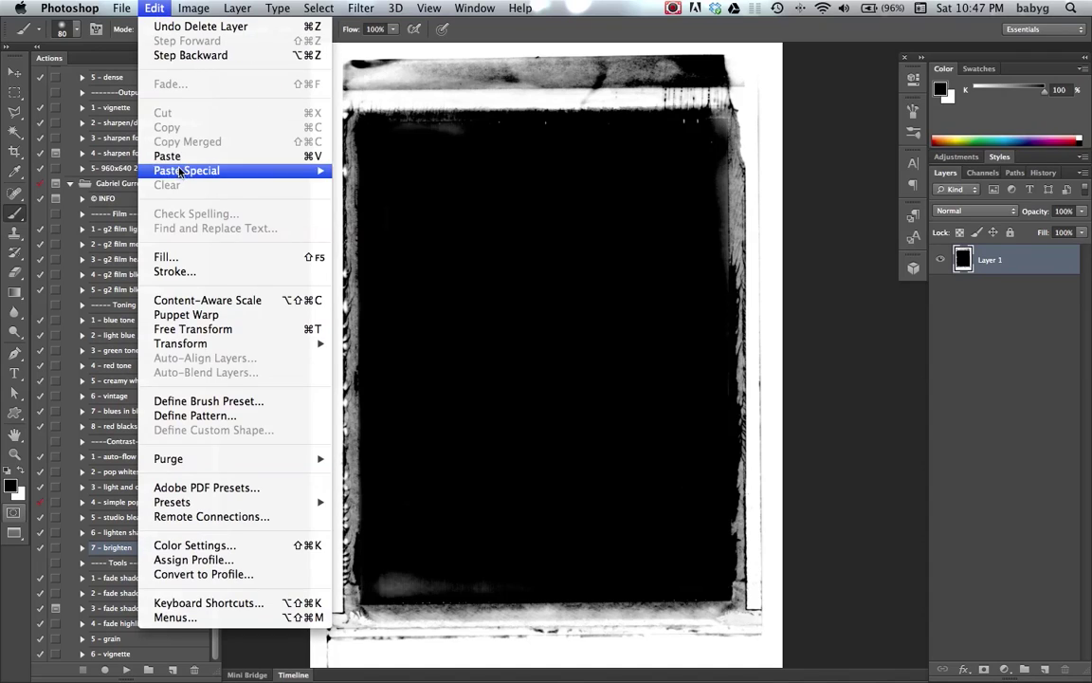
pyautogui.click(167, 155)
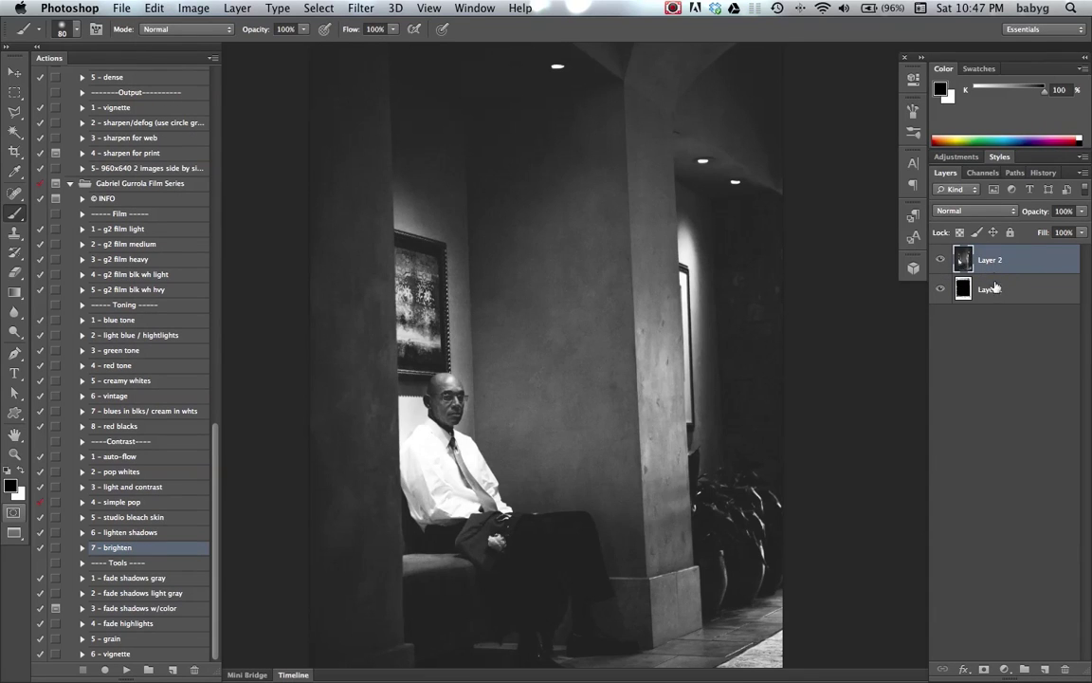
pyautogui.click(1024, 668)
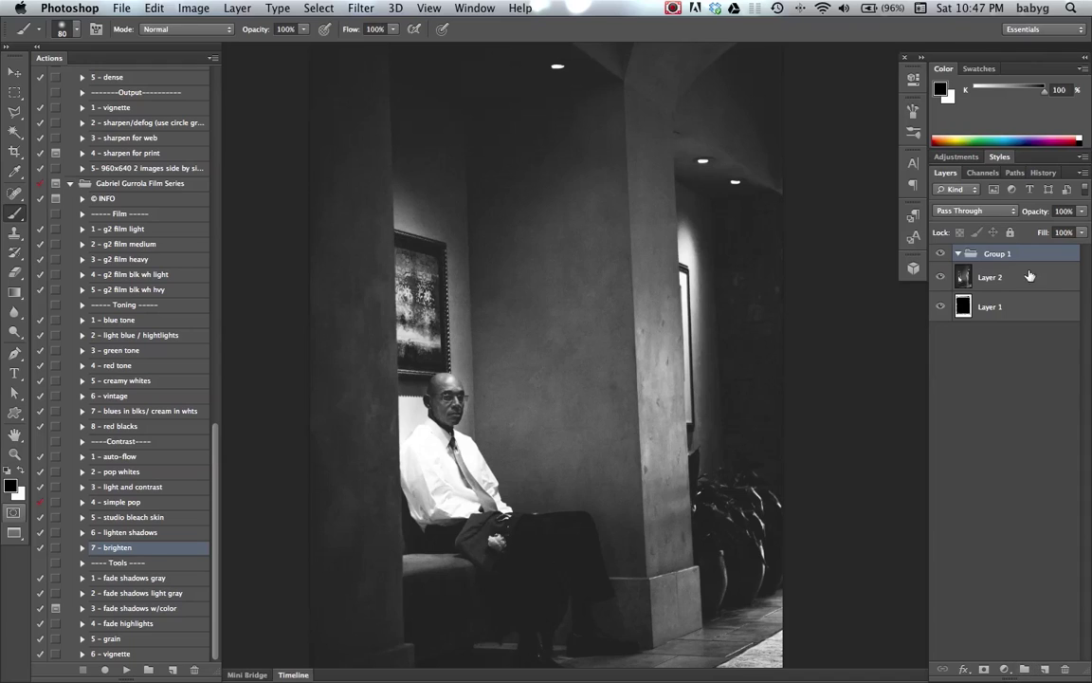
pyautogui.moveTo(989, 277); pyautogui.dragTo(982, 254)
pyautogui.click(958, 254)
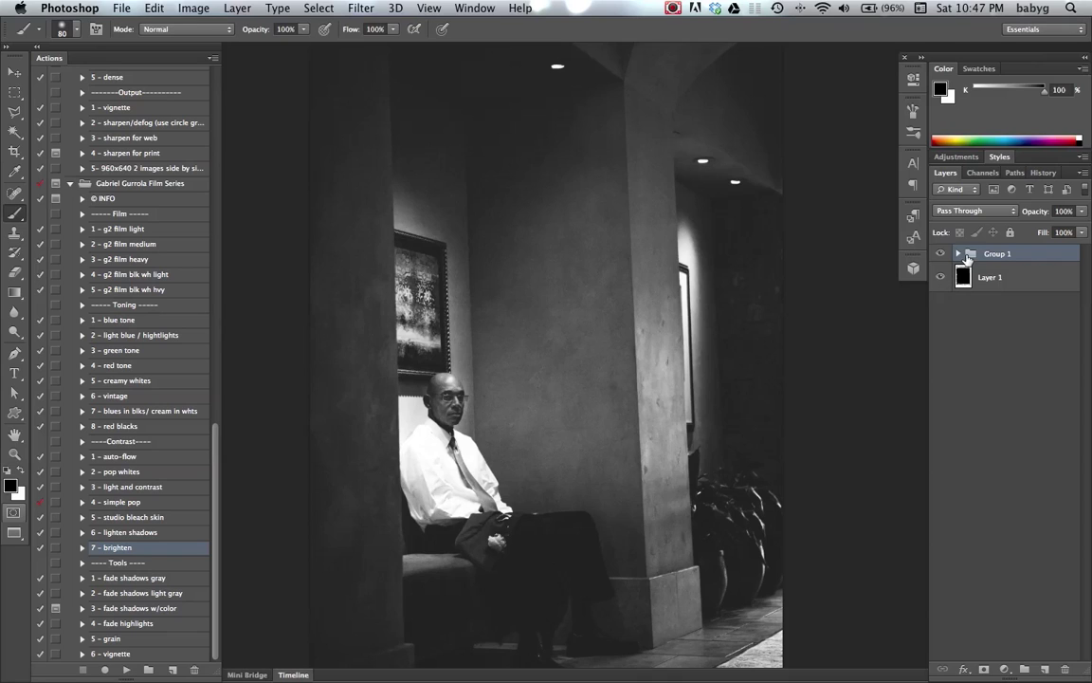
pyautogui.click(982, 277)
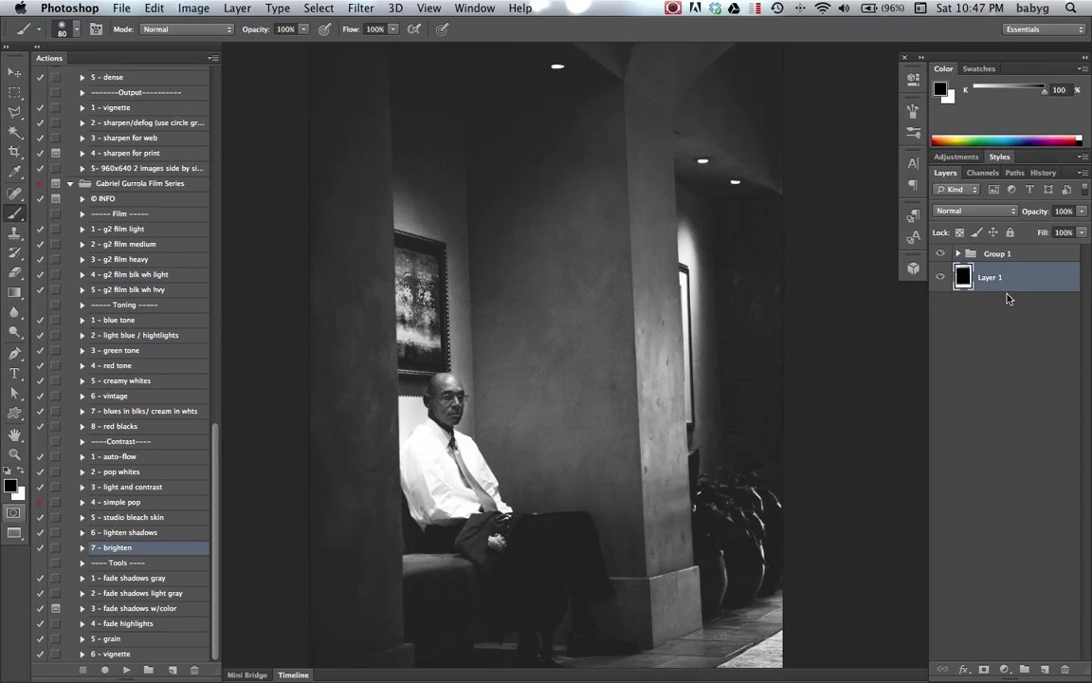
pyautogui.keyDown('alt'); pyautogui.click(941, 278); pyautogui.keyUp('alt')
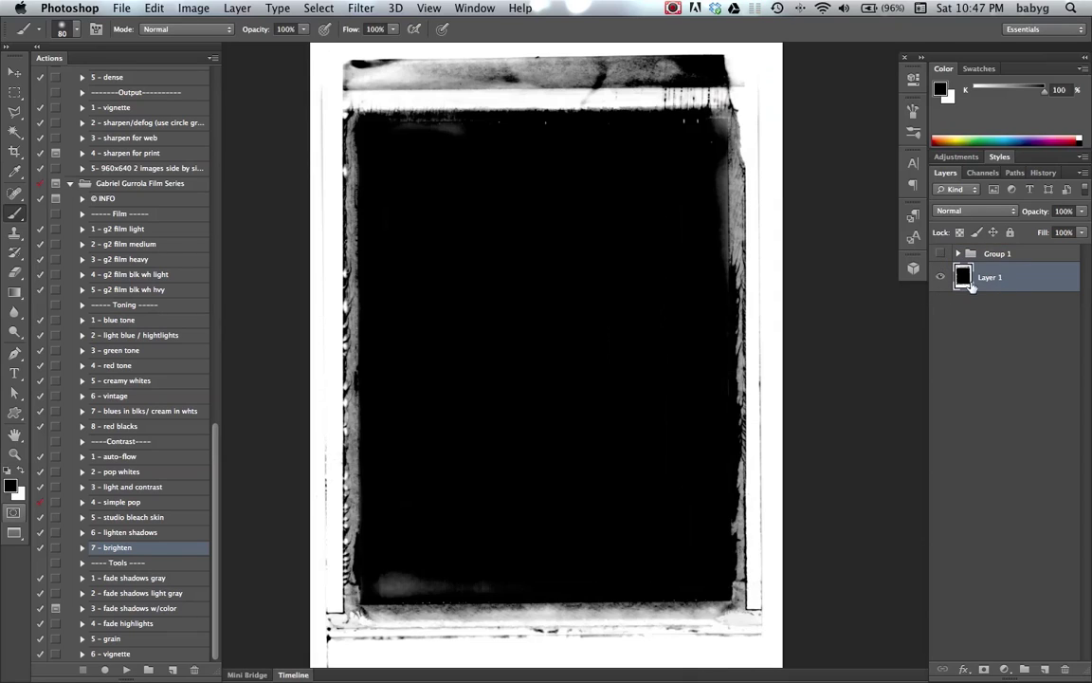
# Step: Select the frame's black window using Color Range with Fuzziness 18
pyautogui.click(319, 8)
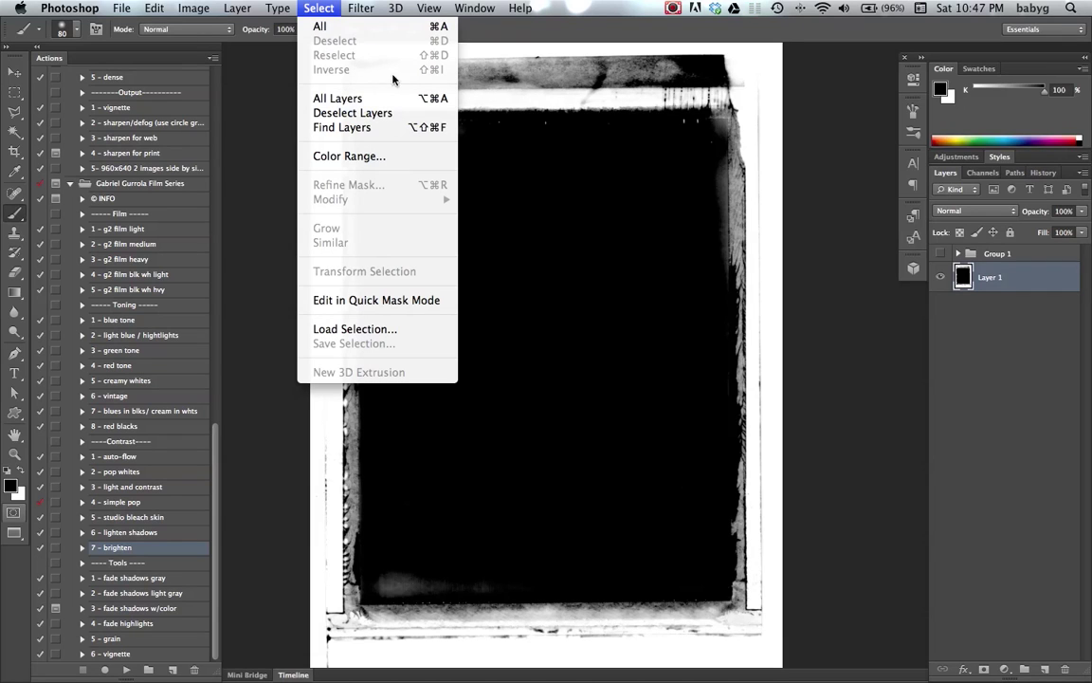
pyautogui.click(343, 156)
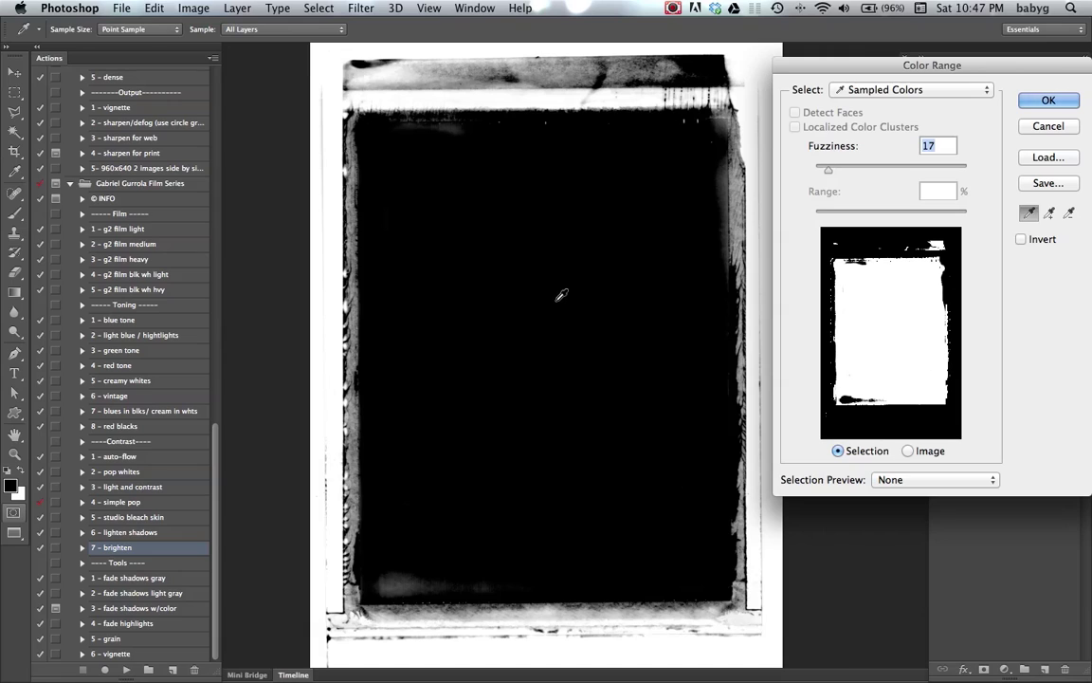
pyautogui.click(940, 145)
pyautogui.doubleClick(934, 145)
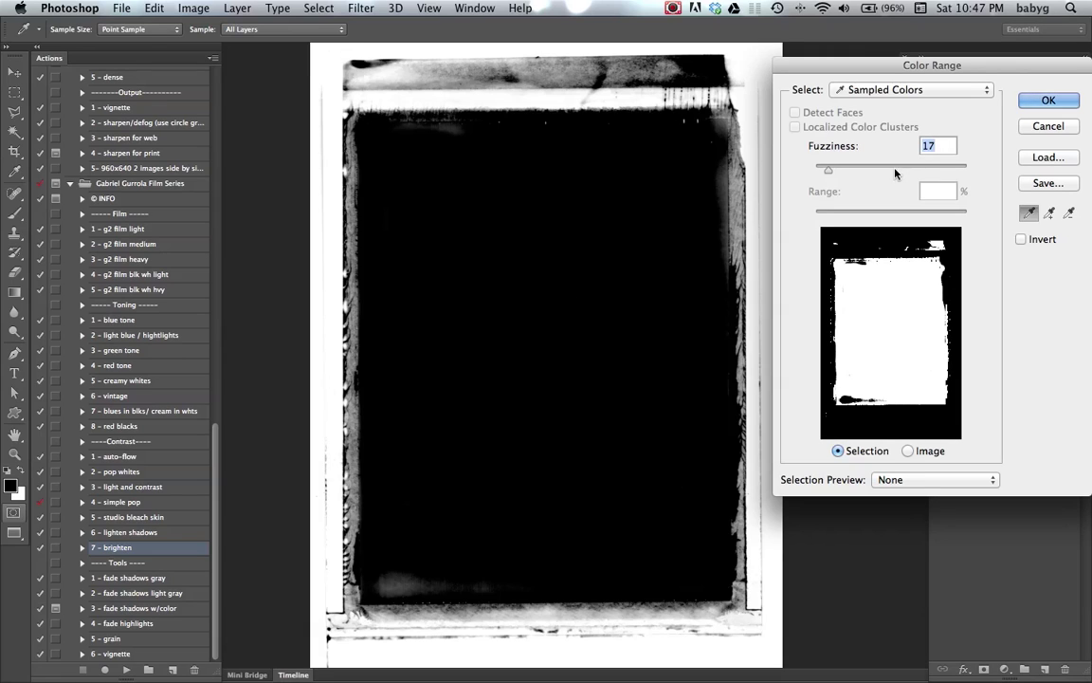
pyautogui.write('18')
pyautogui.click(1041, 101)
# Step: Add a layer mask to Group 1 from that selection and show the masked photo
pyautogui.press('b')
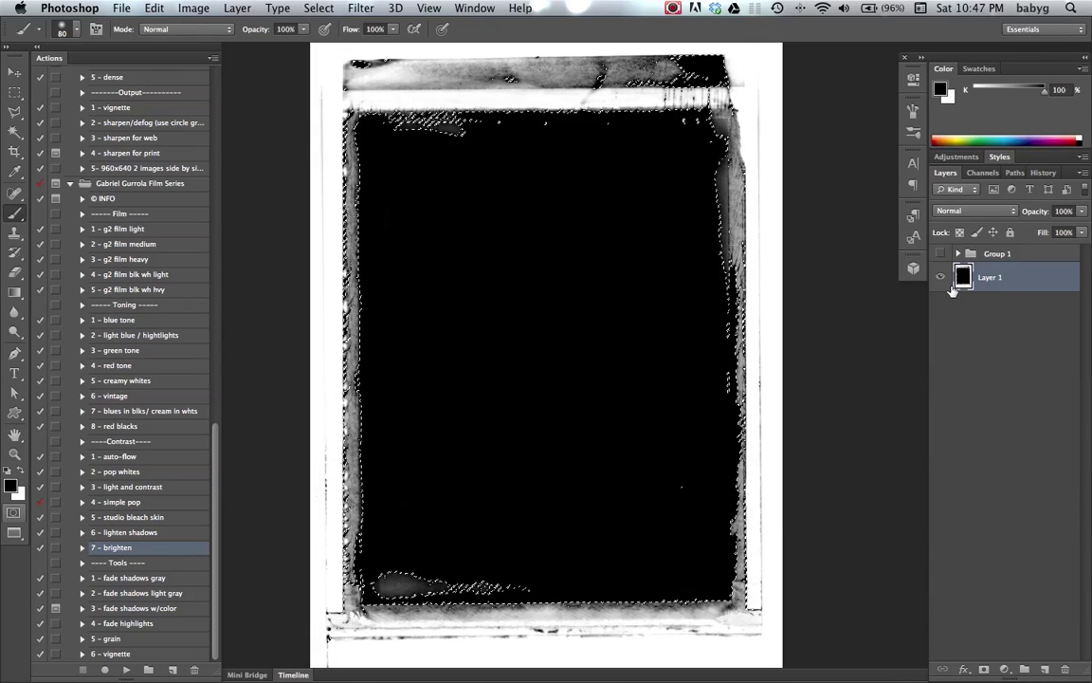
pyautogui.click(1003, 255)
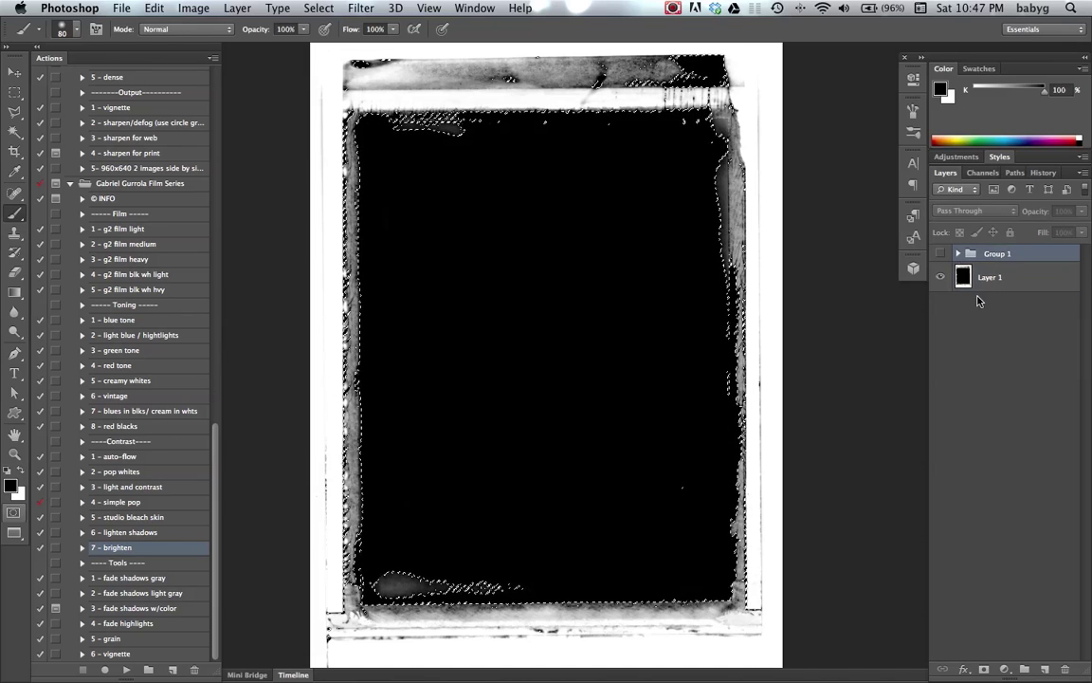
pyautogui.click(939, 254)
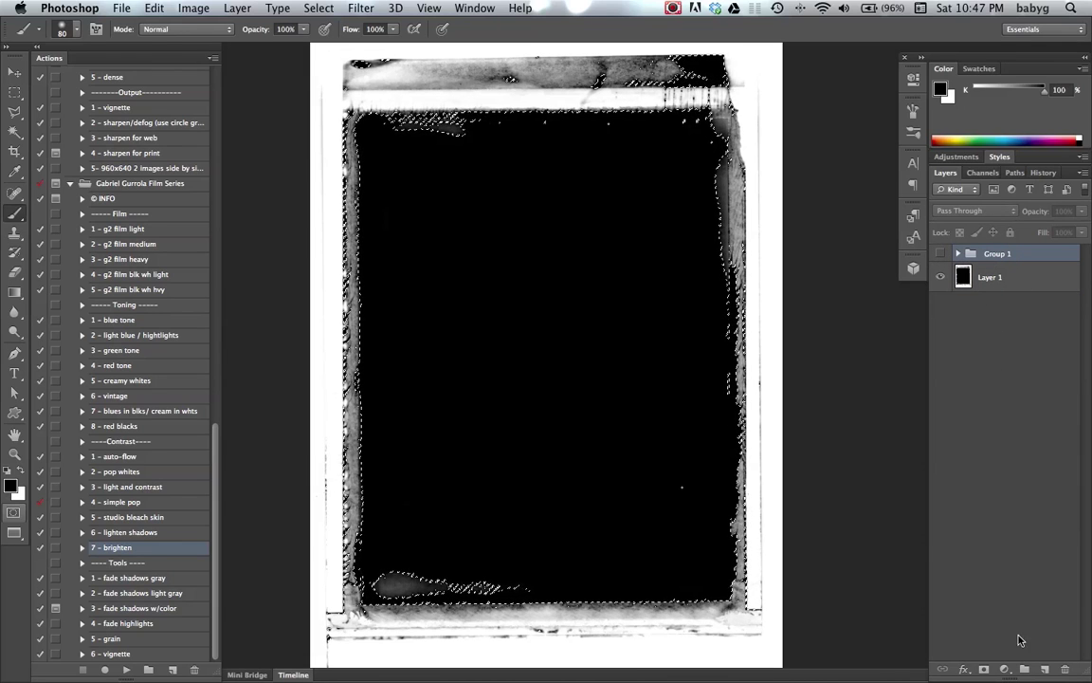
pyautogui.click(985, 668)
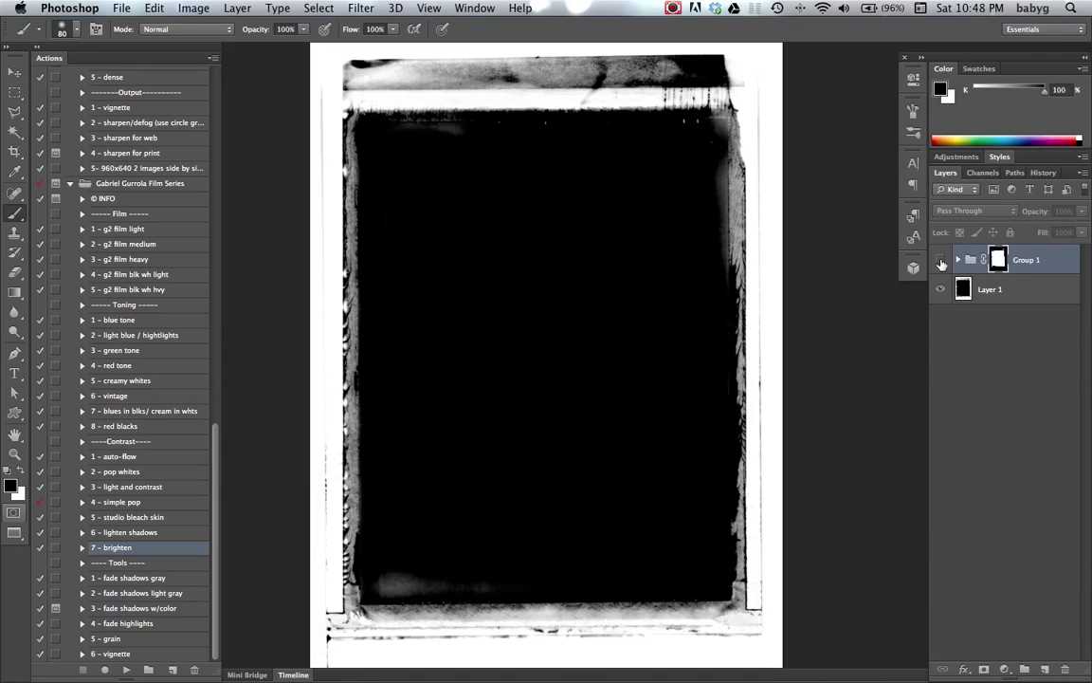
pyautogui.click(941, 260)
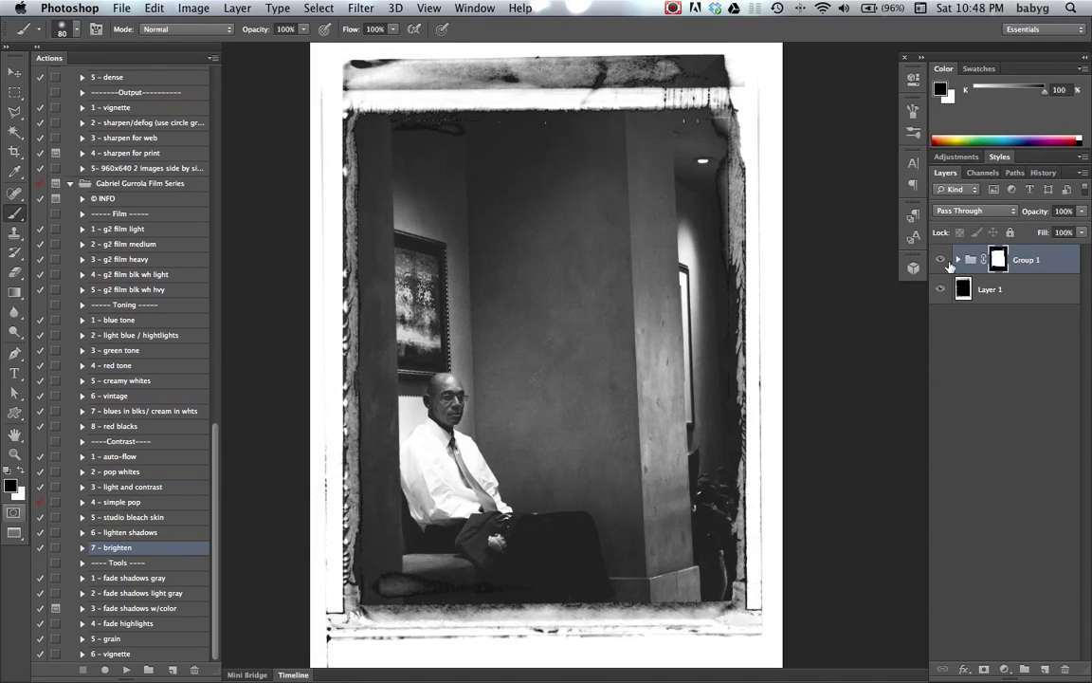
pyautogui.click(944, 261)
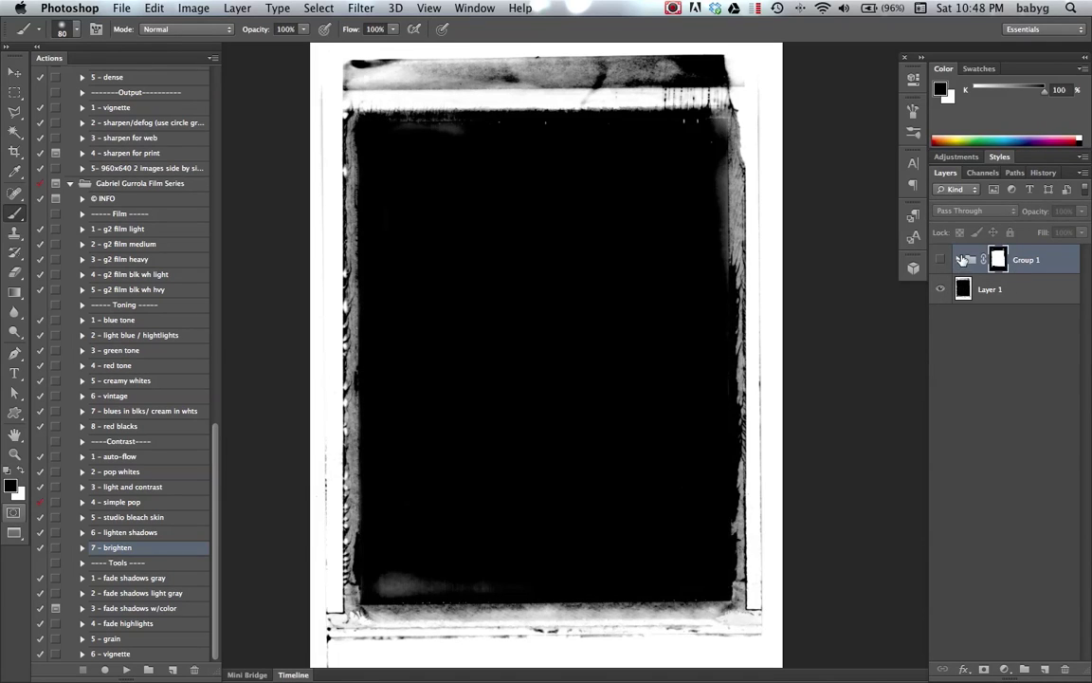
pyautogui.click(959, 259)
pyautogui.click(941, 260)
# Step: Drag Layer 2's photo upward with the Move tool so the man sits higher
pyautogui.click(1036, 296)
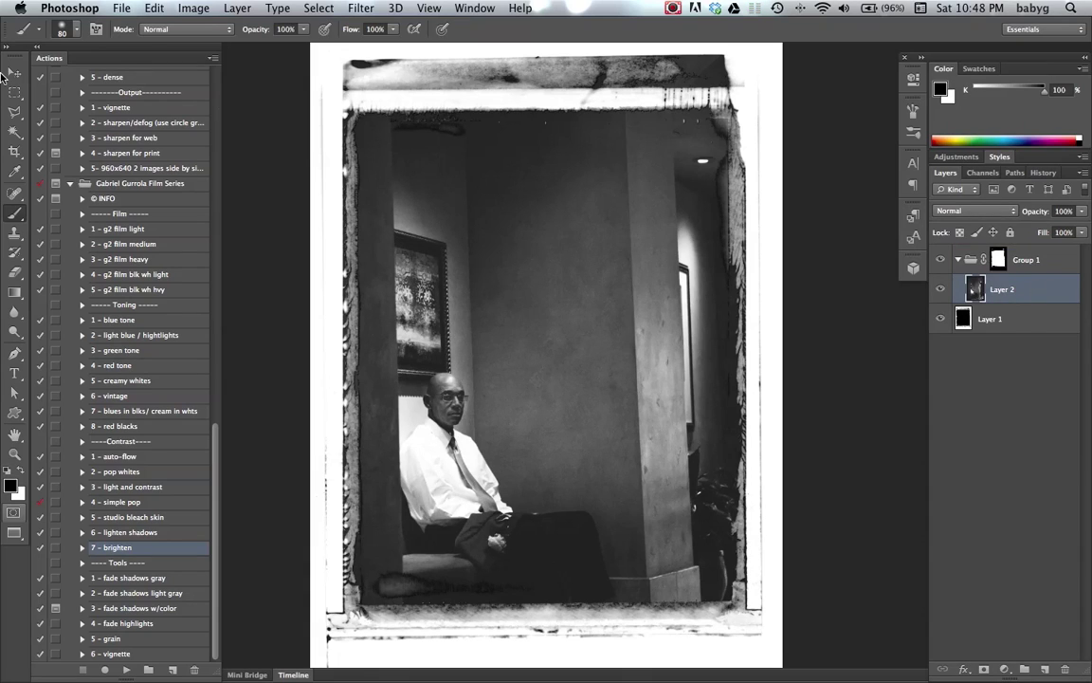
pyautogui.click(15, 76)
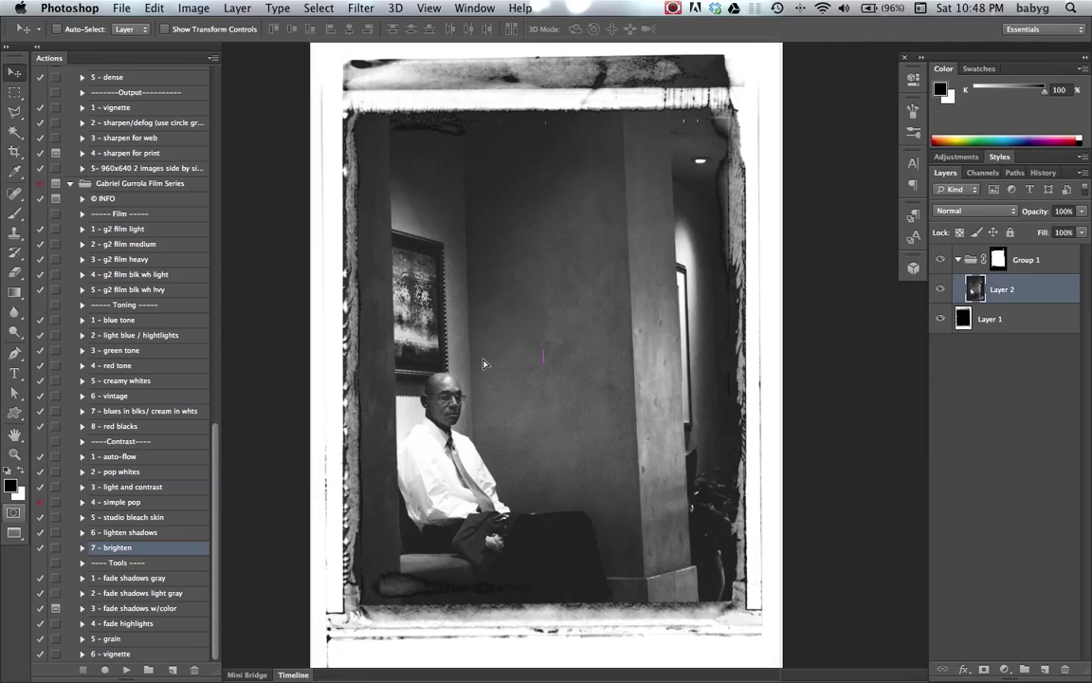
pyautogui.moveTo(485, 403); pyautogui.dragTo(488, 337)
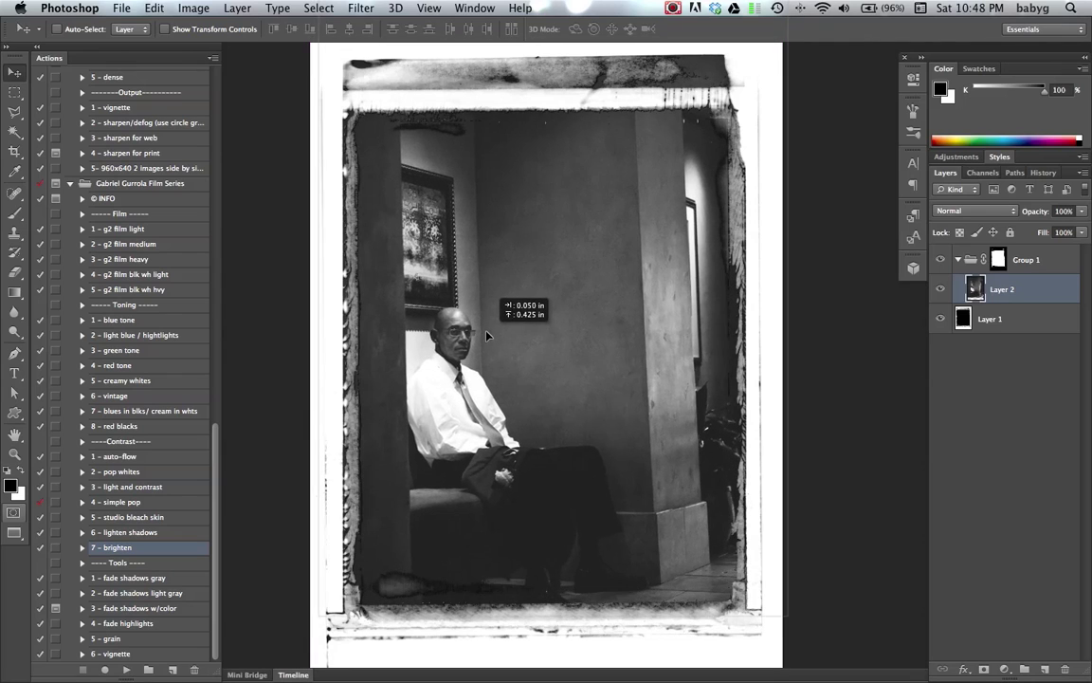
pyautogui.moveTo(486, 336)
pyautogui.mouseDown()
pyautogui.moveTo(486, 314)
pyautogui.moveTo(494, 337)
pyautogui.mouseUp()
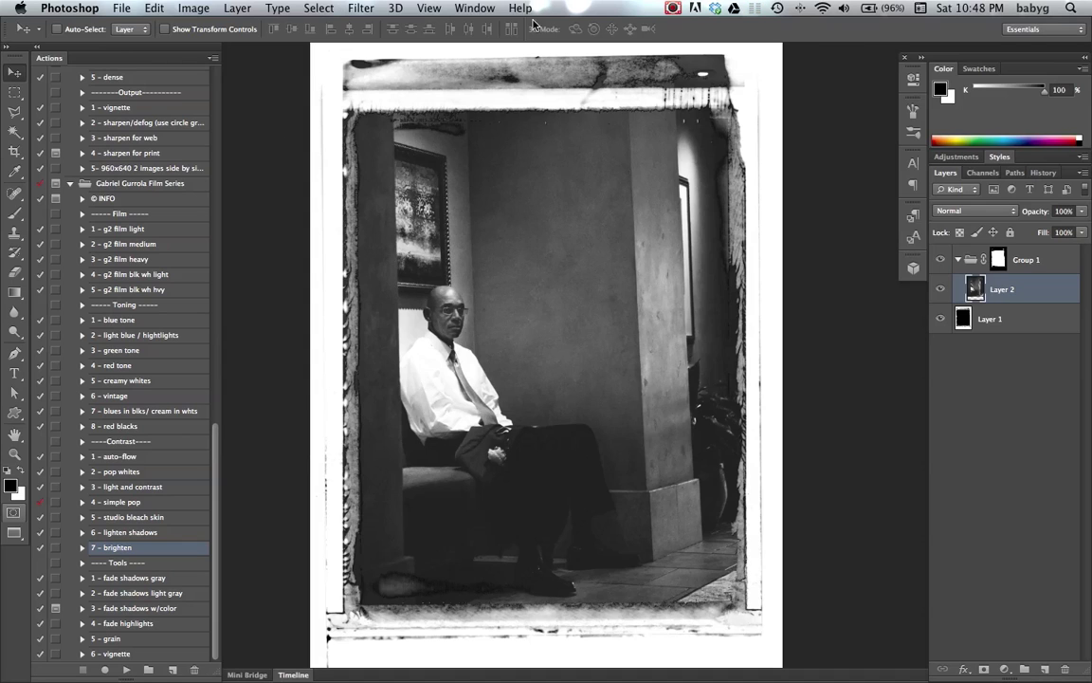
# Step: Paste the grunge texture above Layer 2 as Layer 3, set it to Soft Light, and reposition it
pyautogui.hotkey('ctrl', 'Tab')
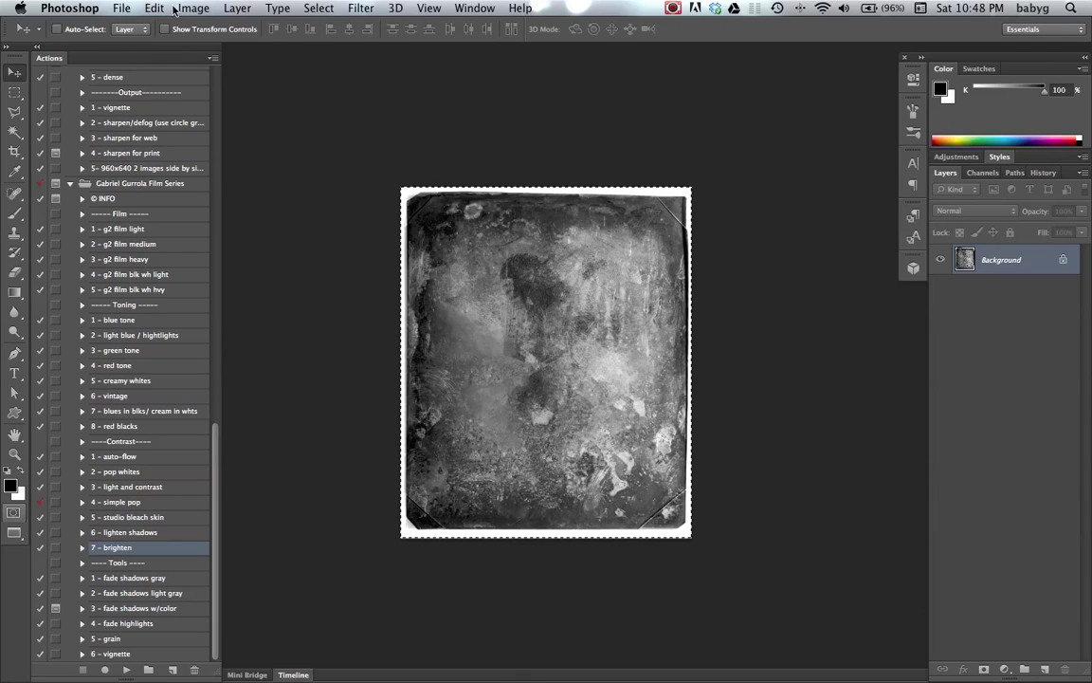
pyautogui.hotkey('ctrl', 'Tab')
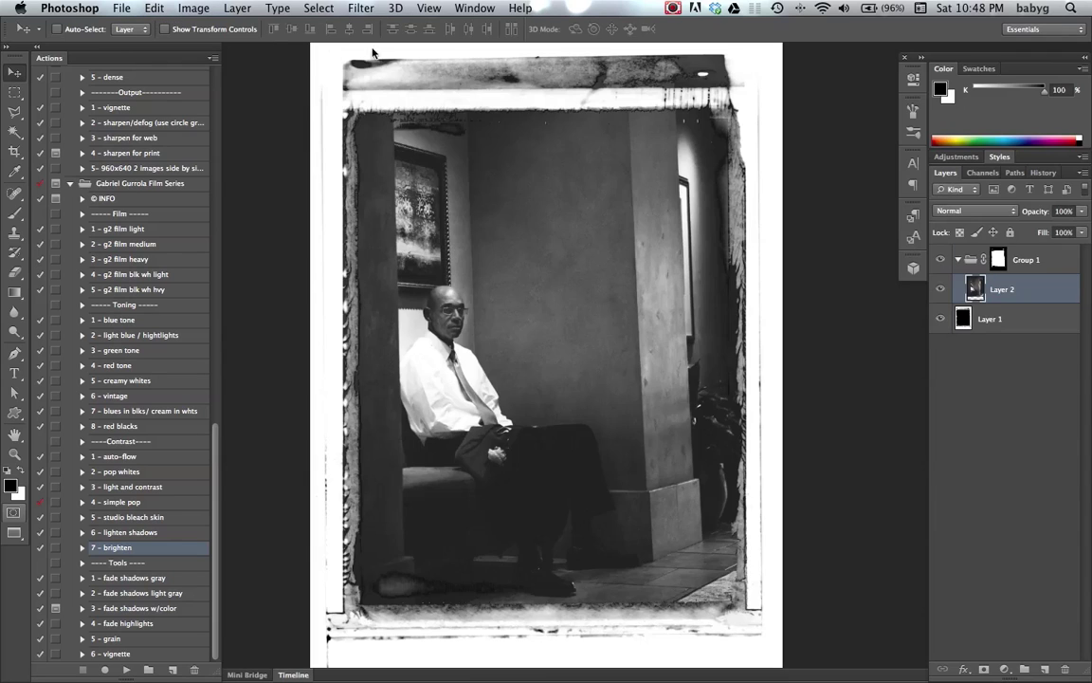
pyautogui.click(1041, 265)
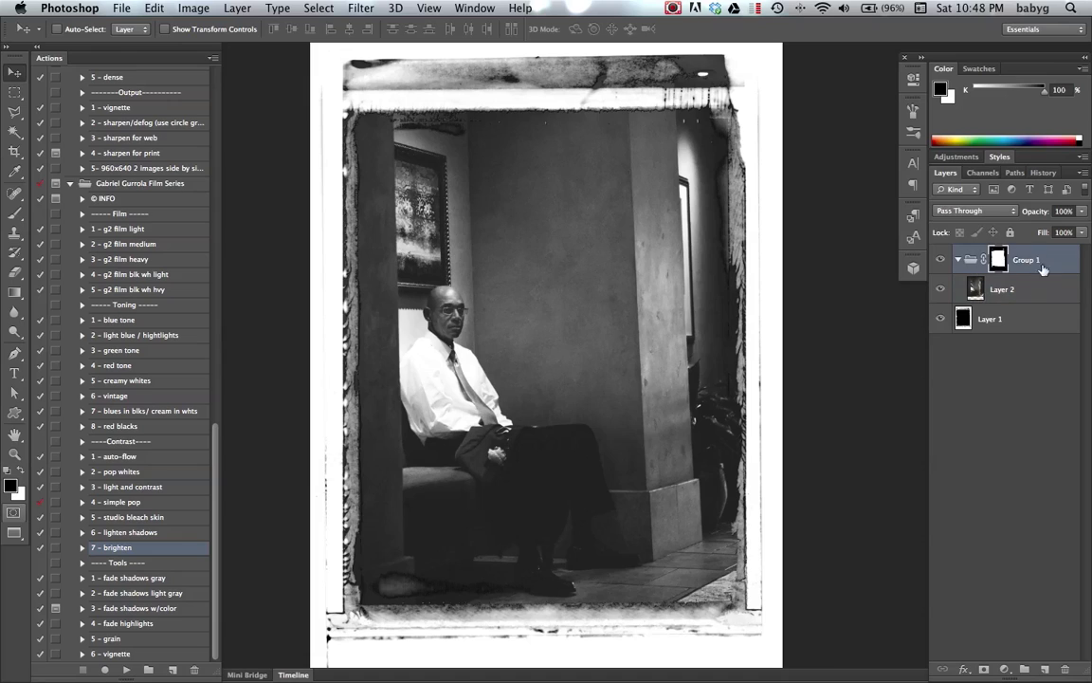
pyautogui.click(1020, 290)
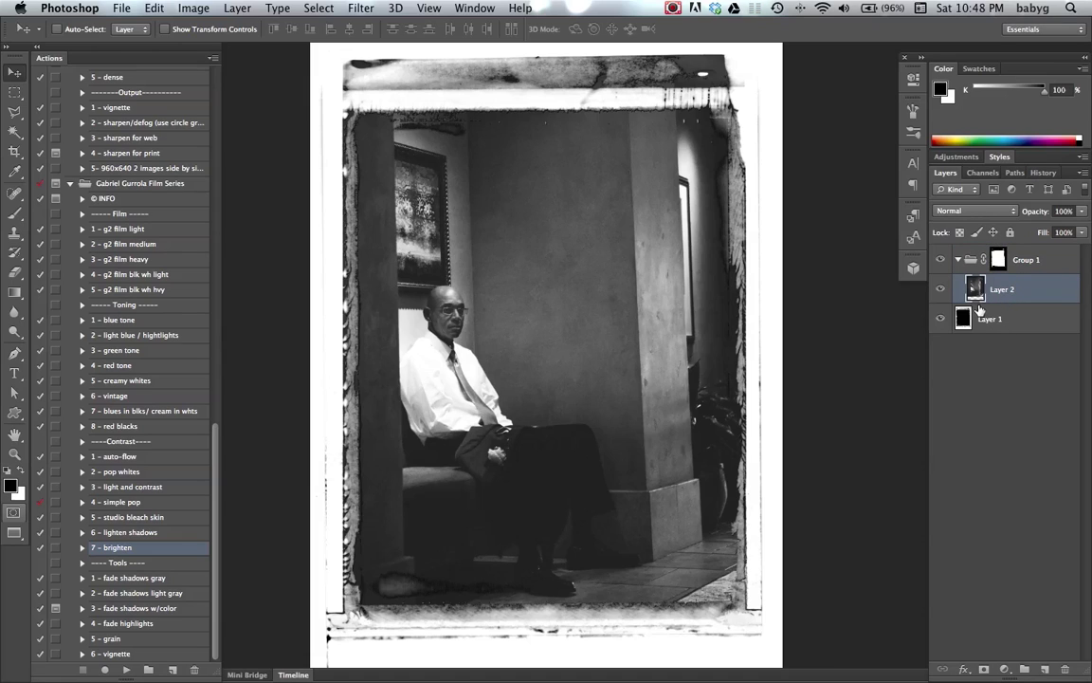
pyautogui.click(144, 8)
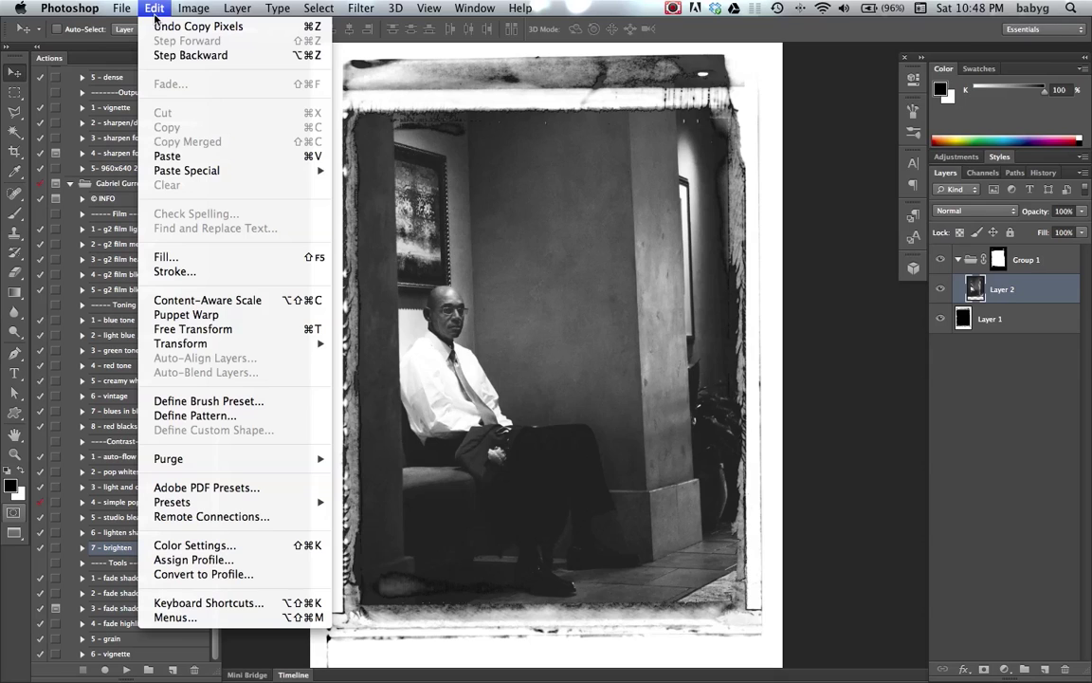
pyautogui.click(167, 156)
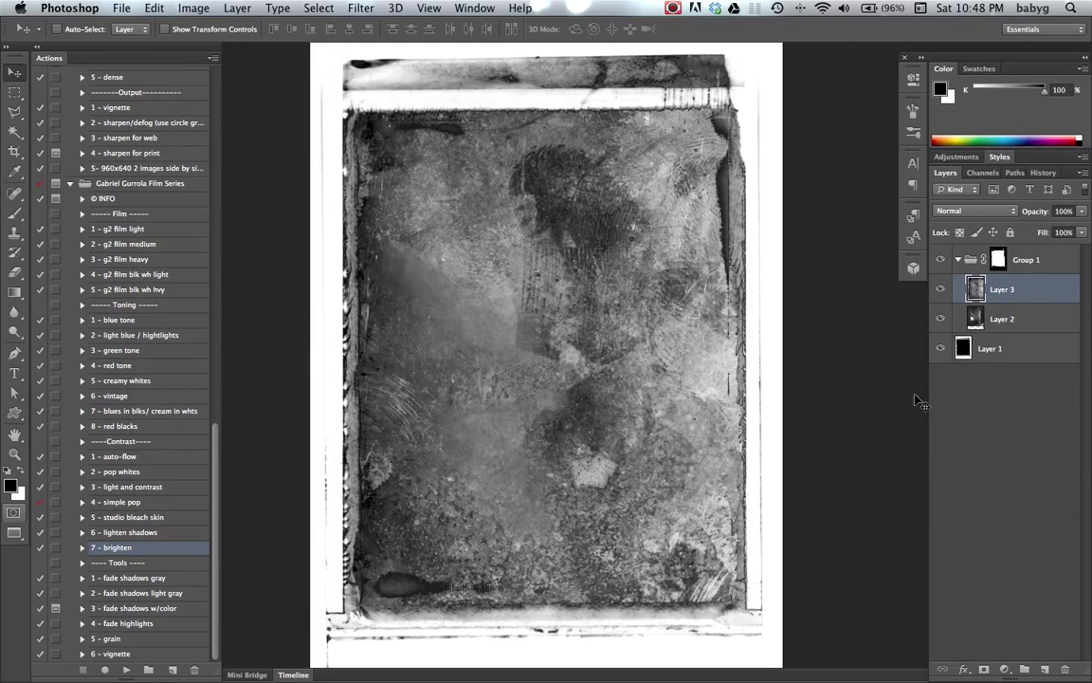
pyautogui.click(971, 211)
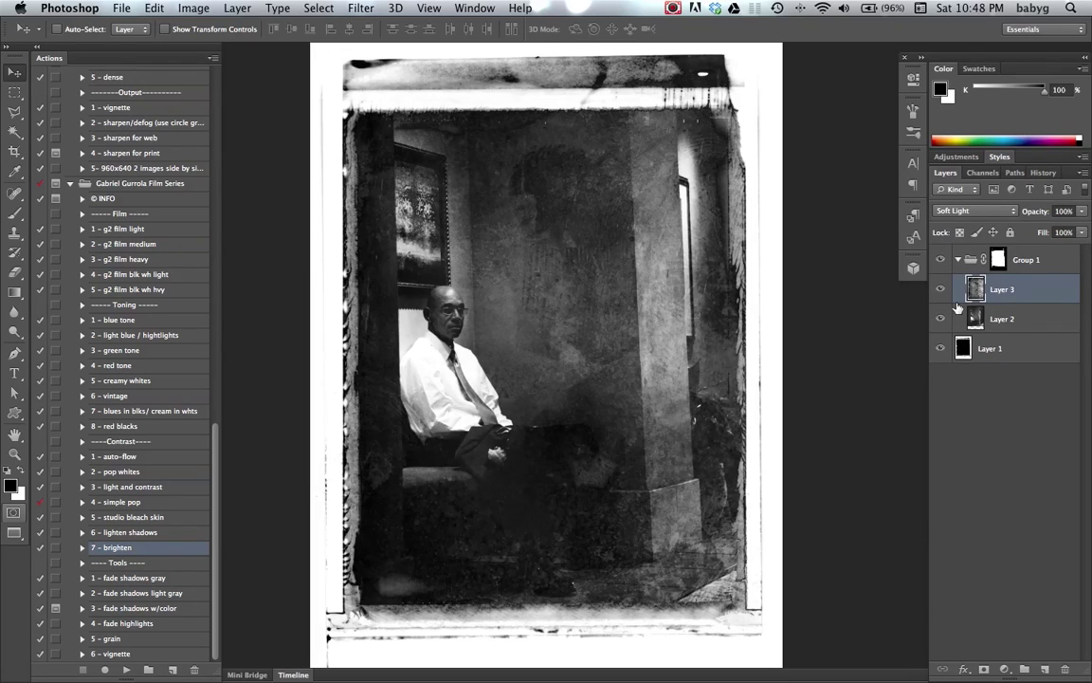
pyautogui.moveTo(514, 432); pyautogui.dragTo(610, 377)
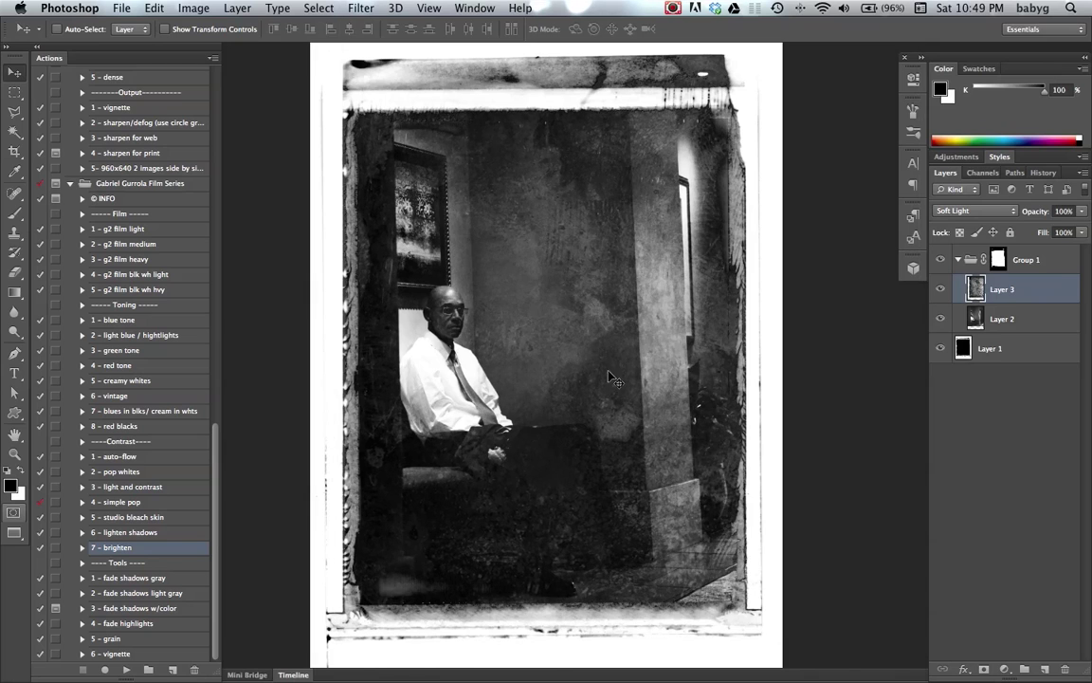
# Step: Copy the handwritten letter image and return to the framed portrait document
pyautogui.hotkey('ctrl', 'Tab')
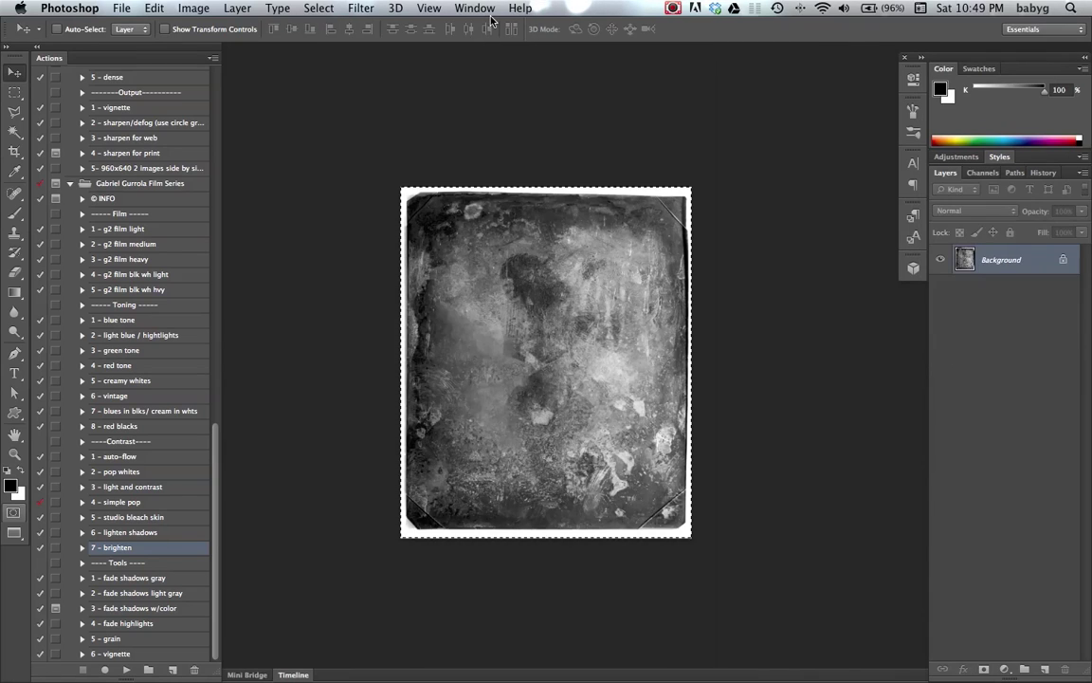
pyautogui.hotkey('ctrl', 'Tab')
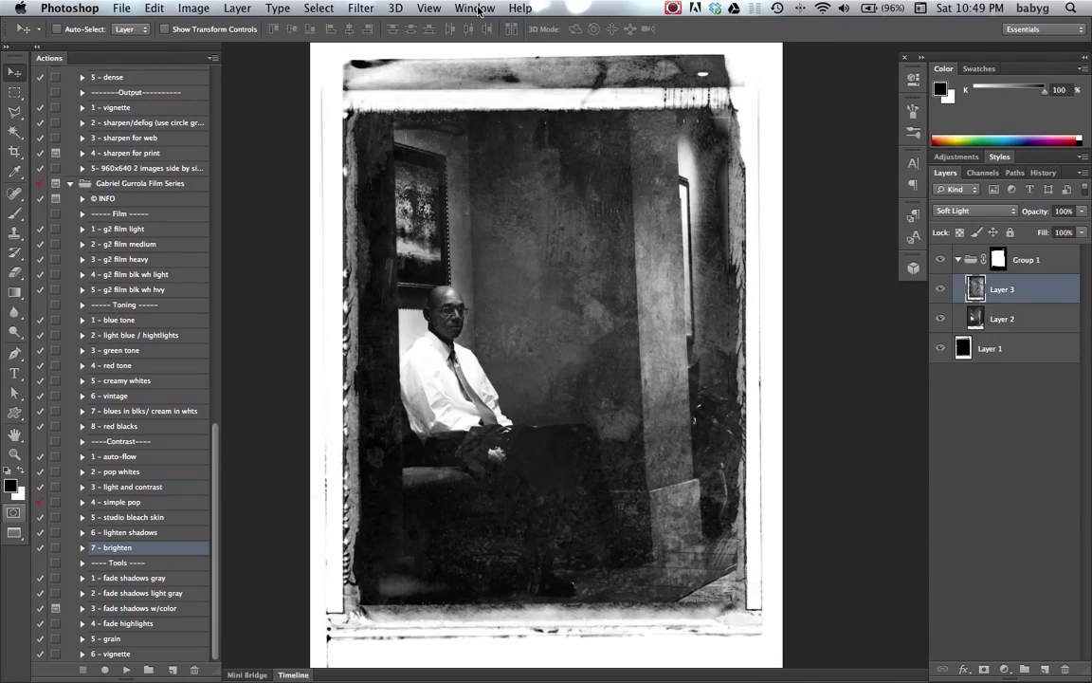
pyautogui.hotkey('ctrl', 'Tab')
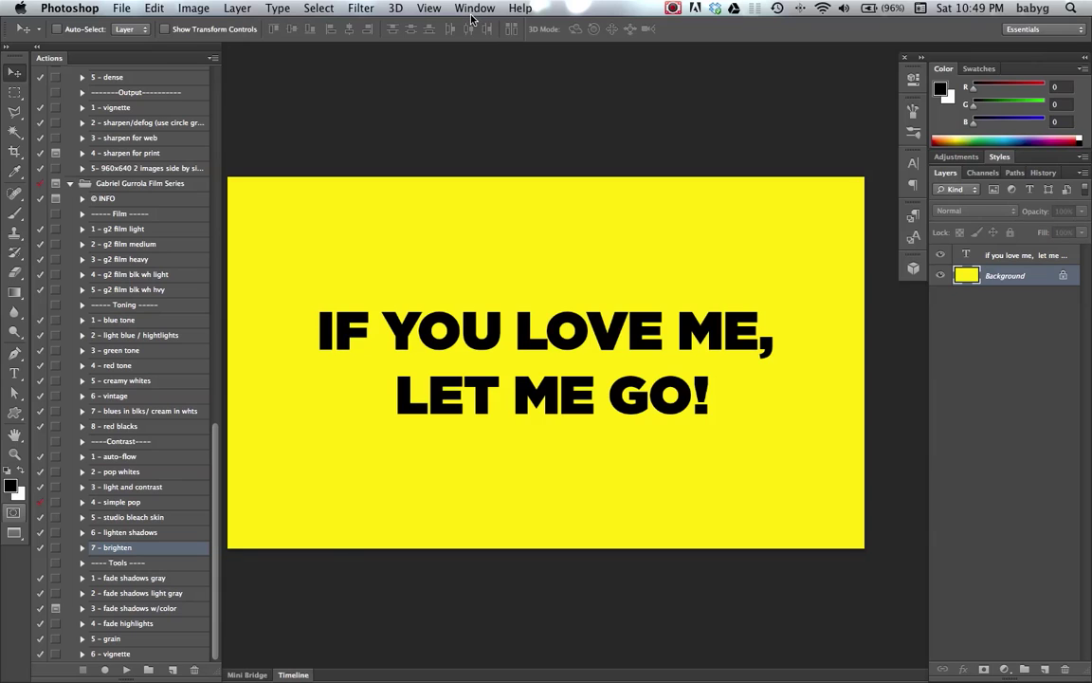
pyautogui.hotkey('ctrl', 'Tab')
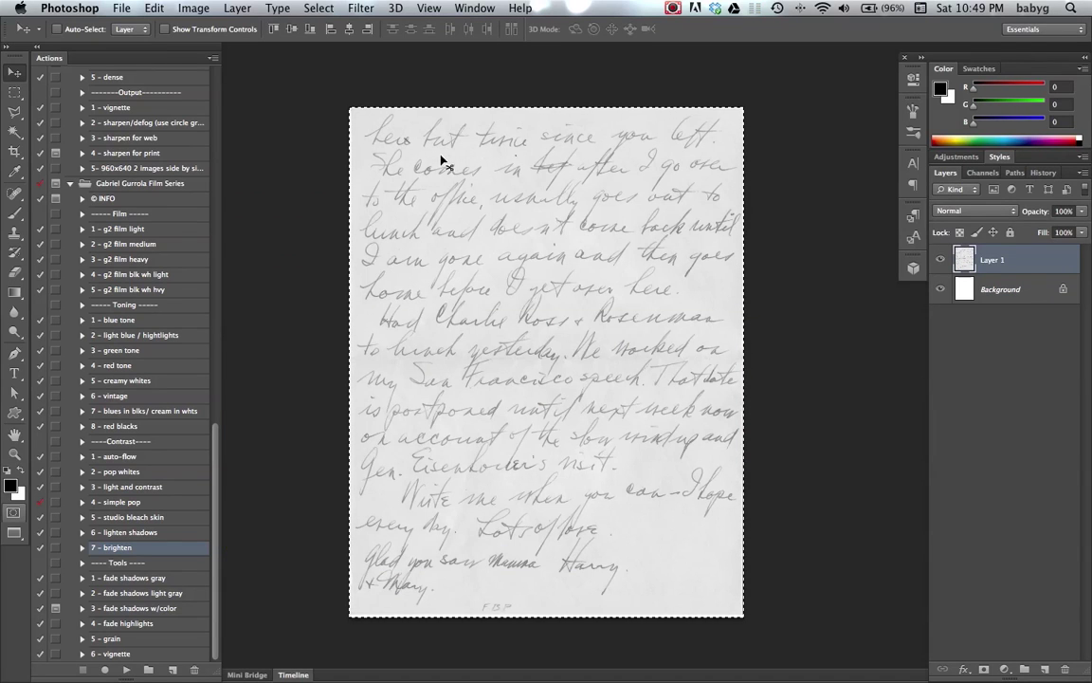
pyautogui.press('super+c')
pyautogui.hotkey('ctrl', 'Tab')
pyautogui.press('super+a')
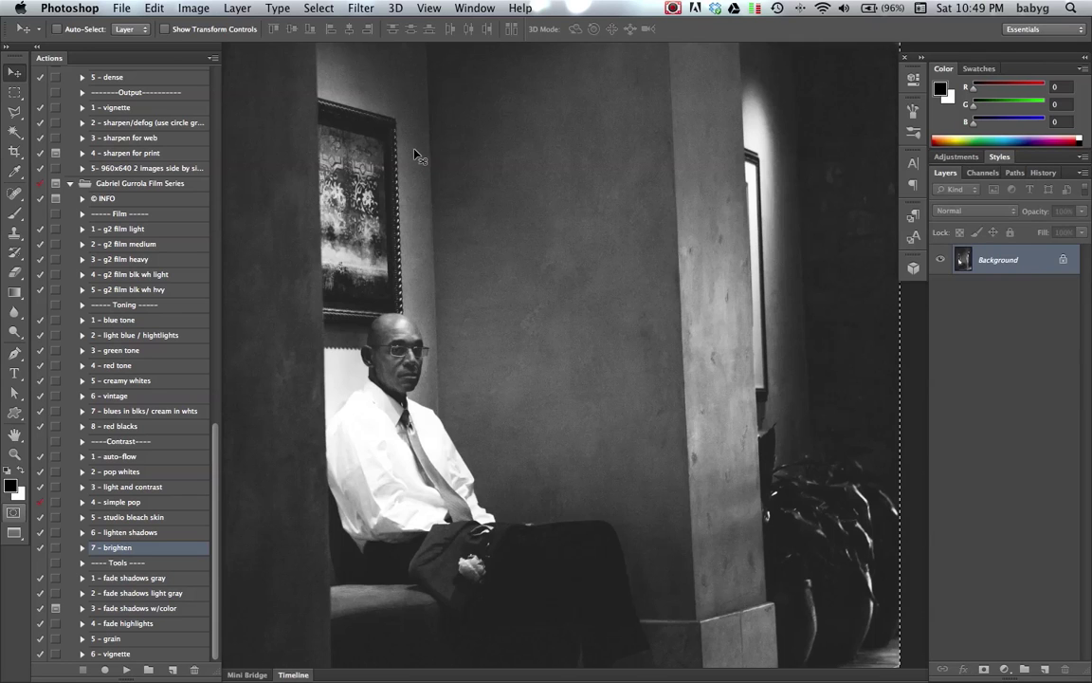
pyautogui.hotkey('ctrl', 'Tab')
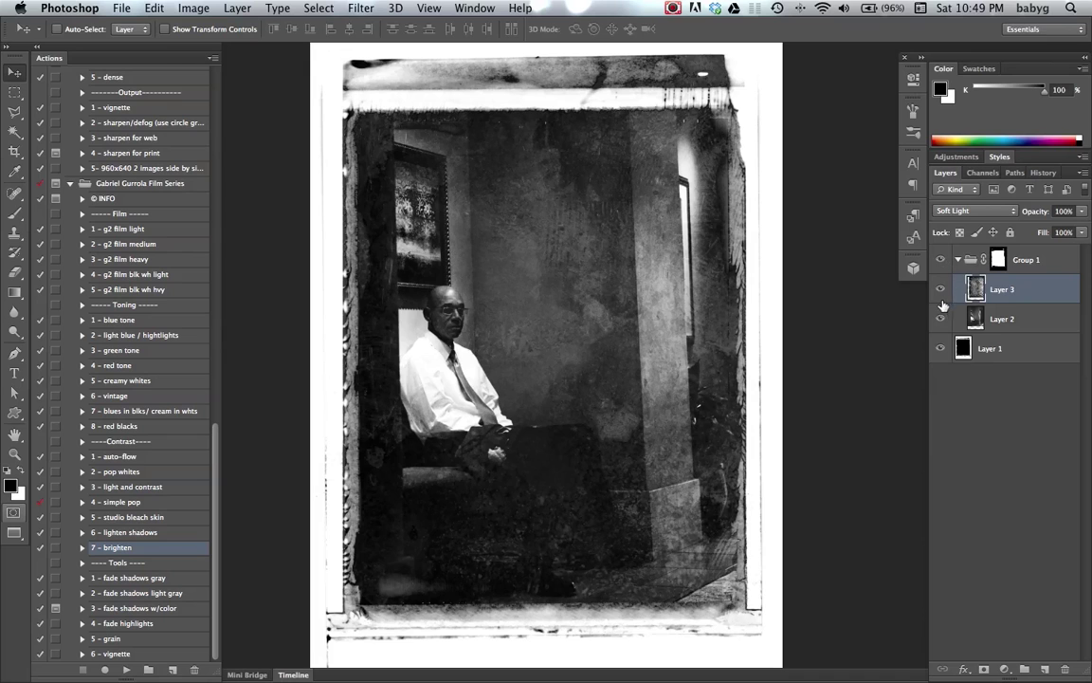
# Step: Paste the letter as Layer 4 and set its blend mode to Multiply
pyautogui.click(142, 8)
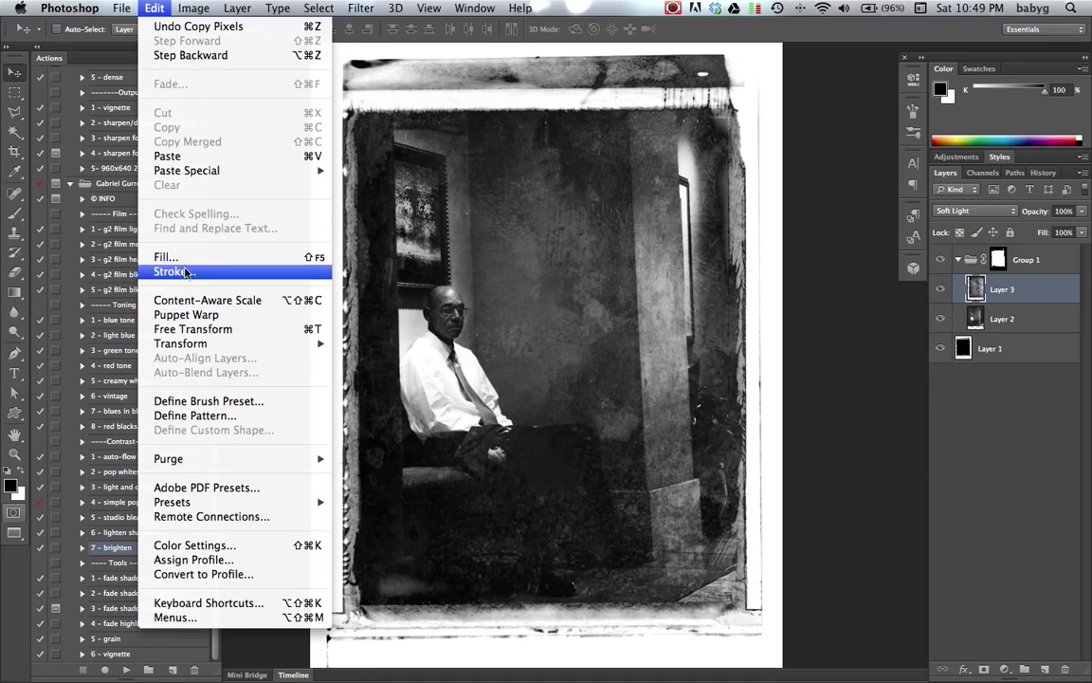
pyautogui.click(210, 158)
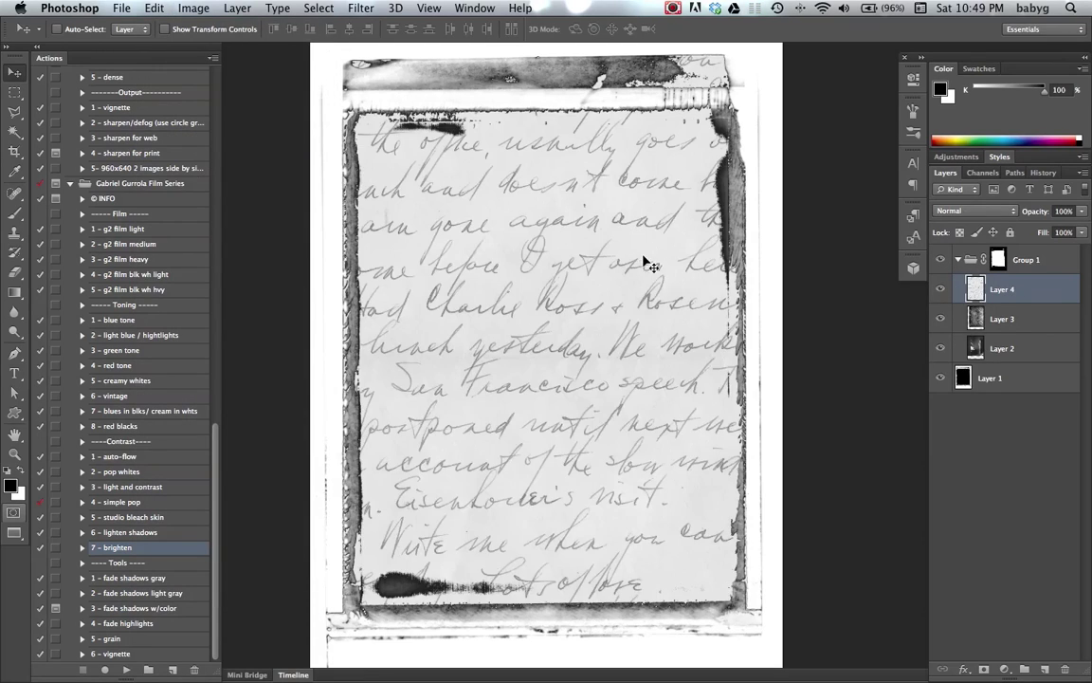
pyautogui.click(975, 210)
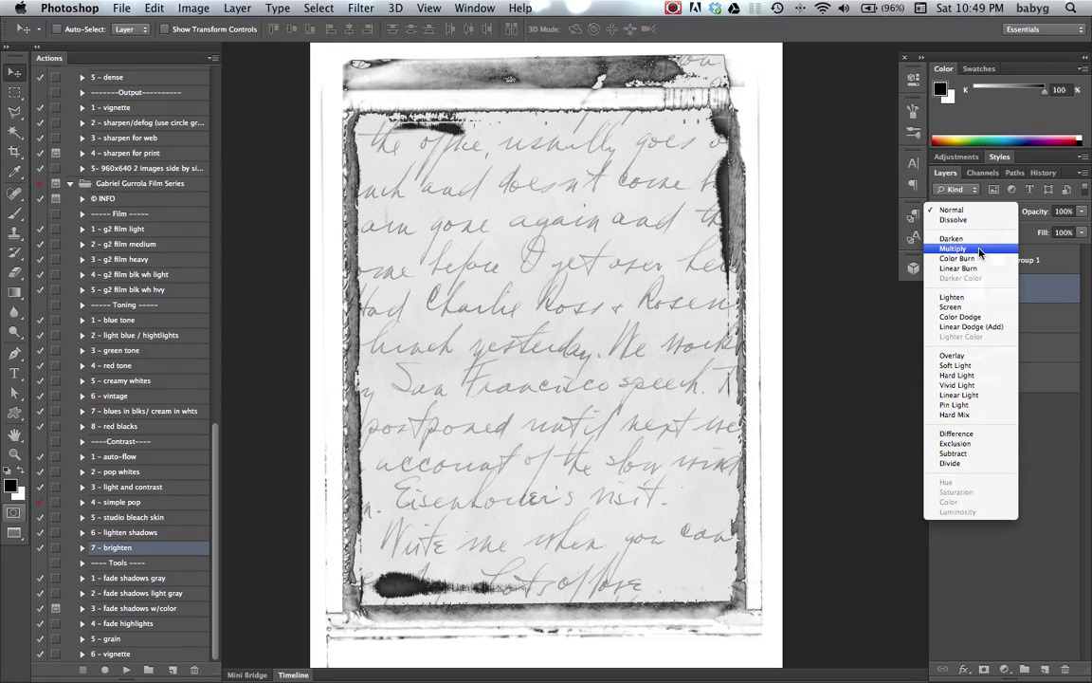
pyautogui.click(980, 249)
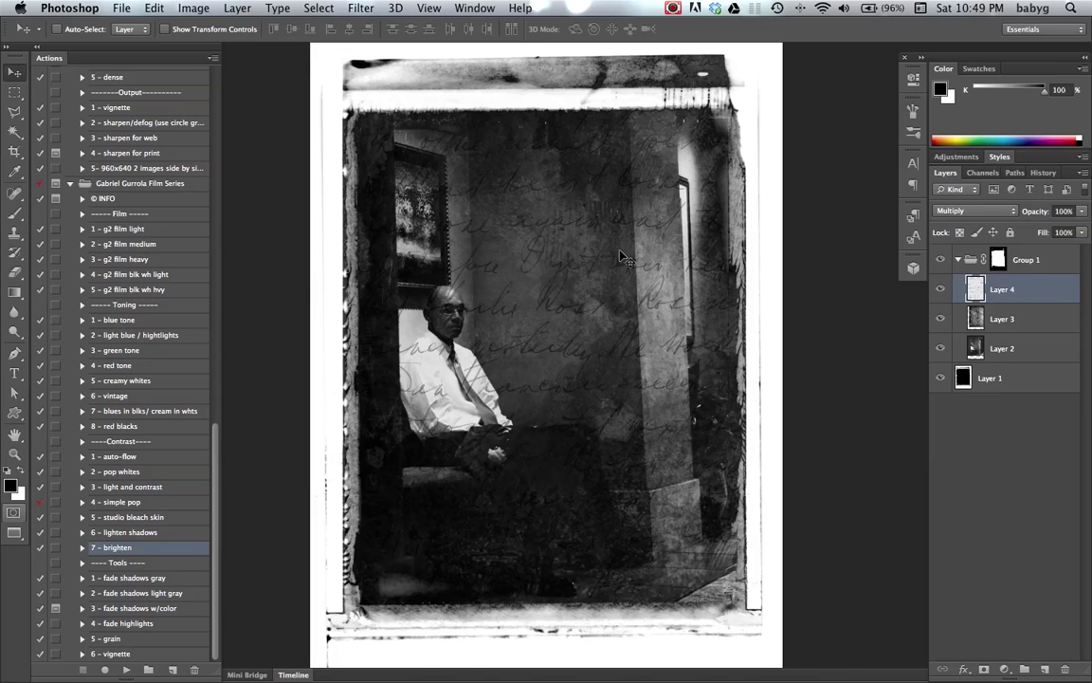
pyautogui.press('super+minus')
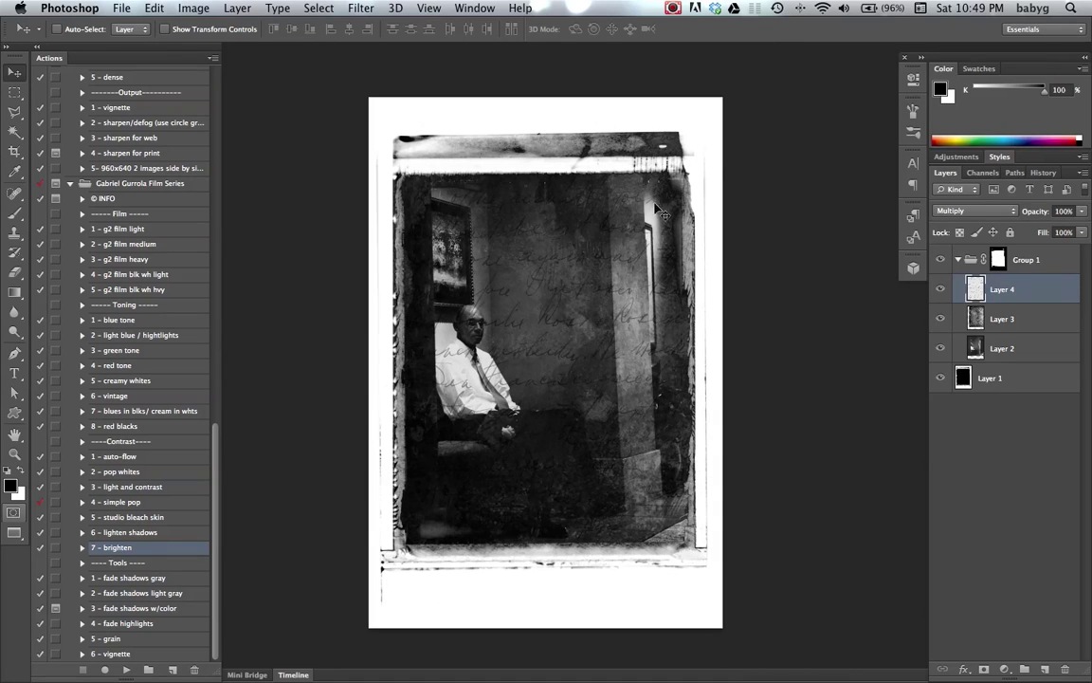
# Step: Free Transform the handwriting layer down to about 89.5% and apply the resize
pyautogui.click(191, 7)
pyautogui.moveTo(155, 8)
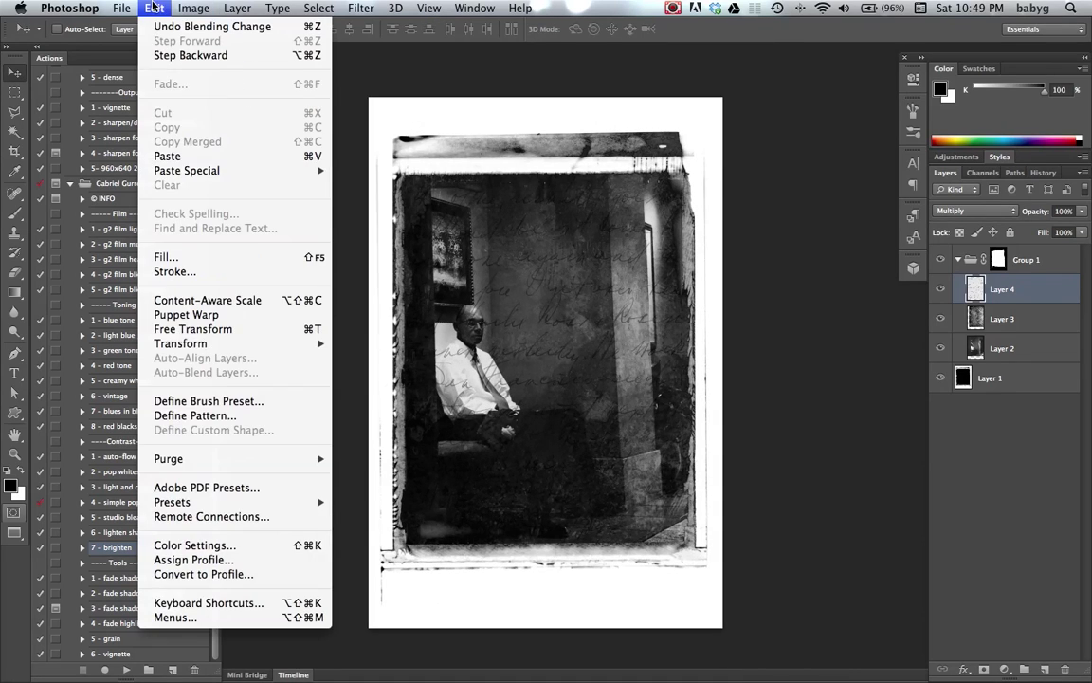
pyautogui.click(240, 329)
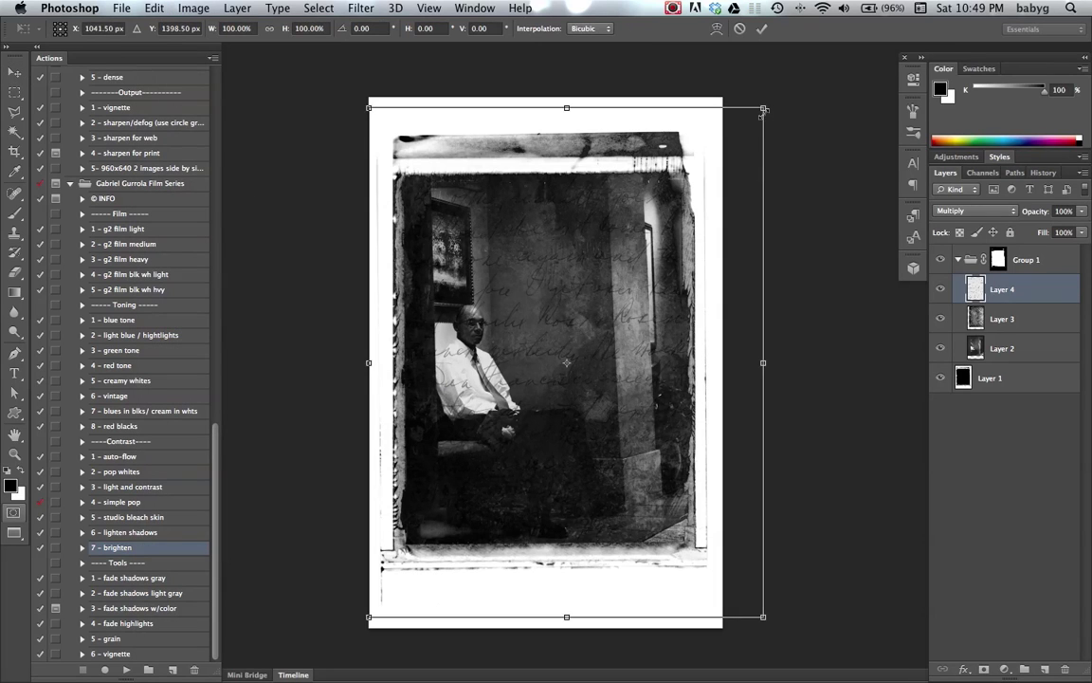
pyautogui.moveTo(764, 110); pyautogui.dragTo(741, 118)
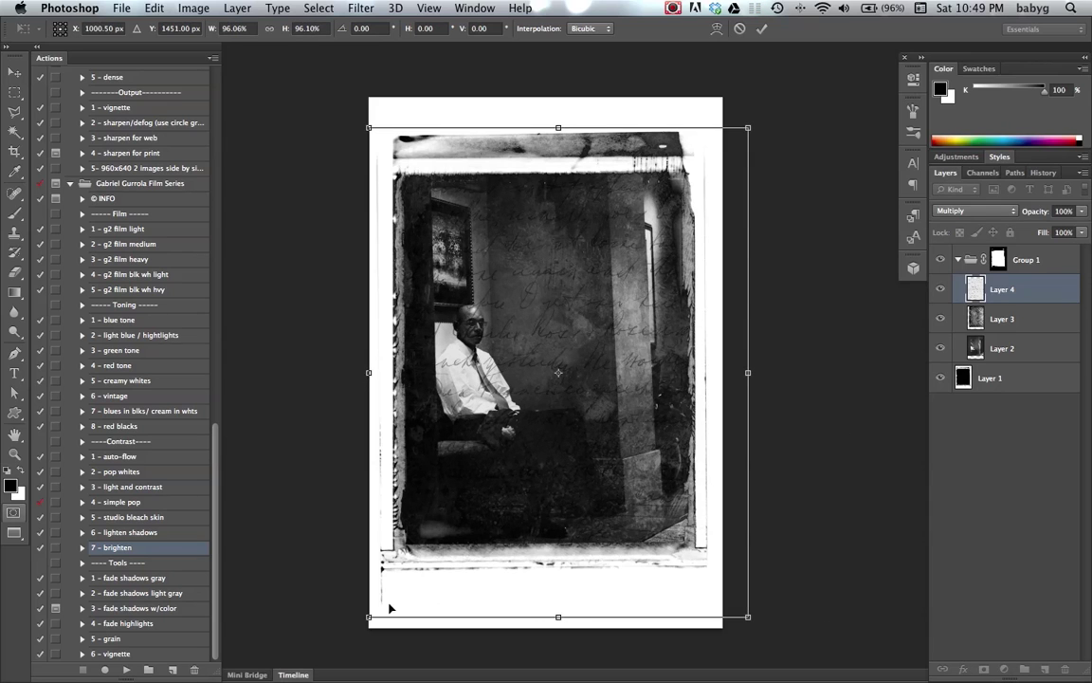
pyautogui.moveTo(748, 616); pyautogui.dragTo(727, 586)
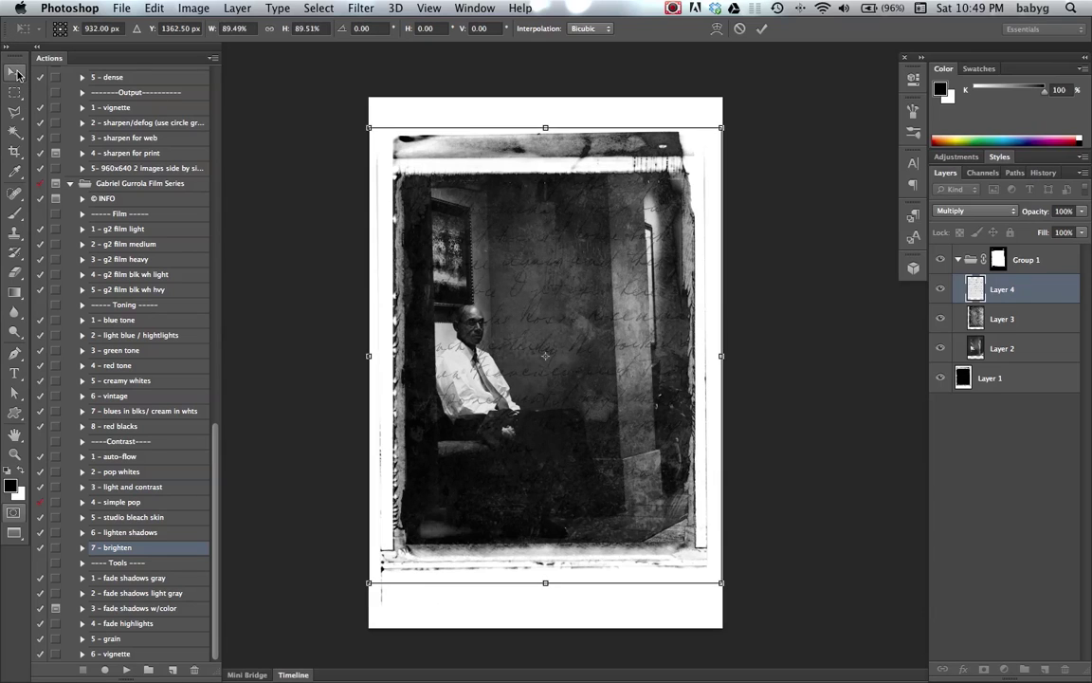
pyautogui.click(15, 74)
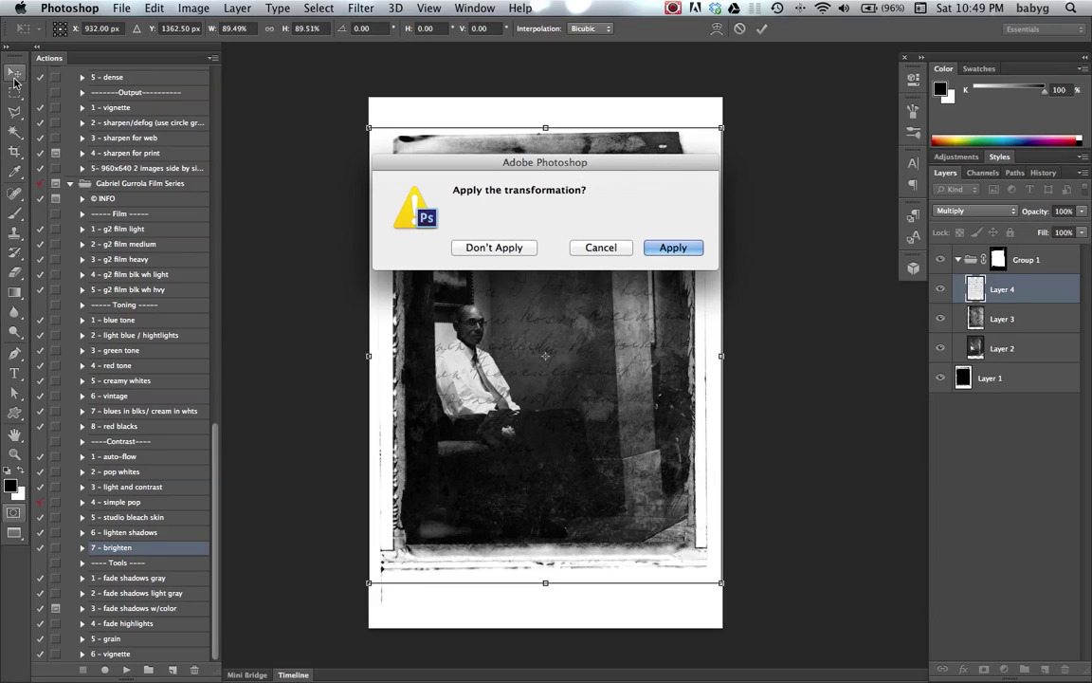
pyautogui.click(673, 248)
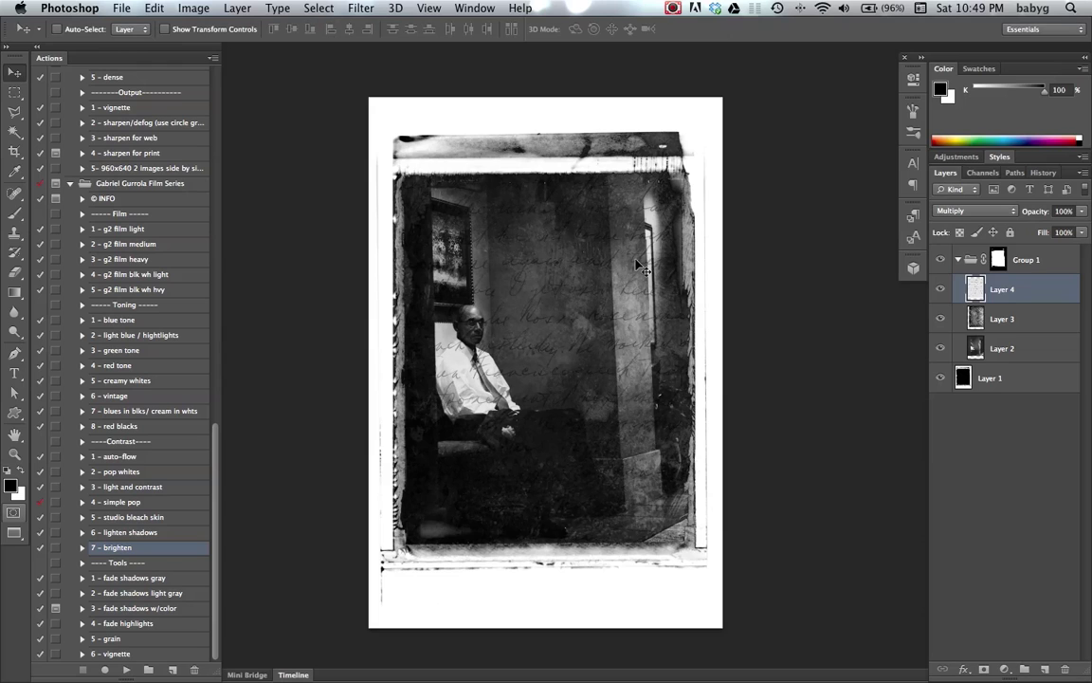
pyautogui.press('super+plus')
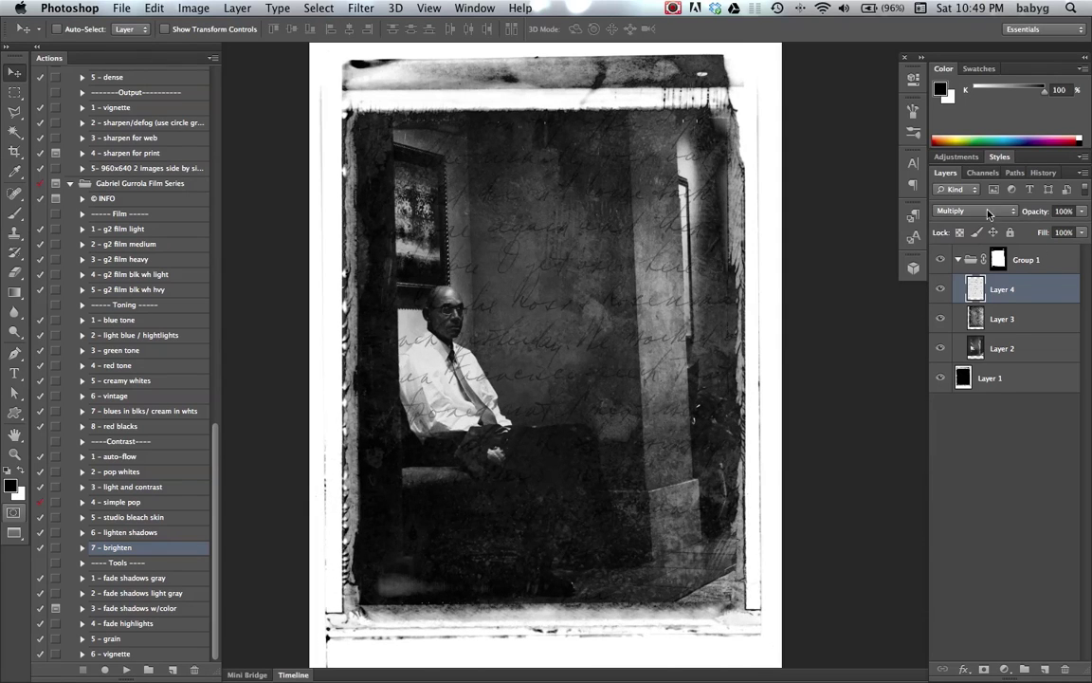
# Step: Set the handwriting layer's opacity to 50%
pyautogui.click(1082, 212)
pyautogui.moveTo(1052, 232); pyautogui.dragTo(1021, 232)
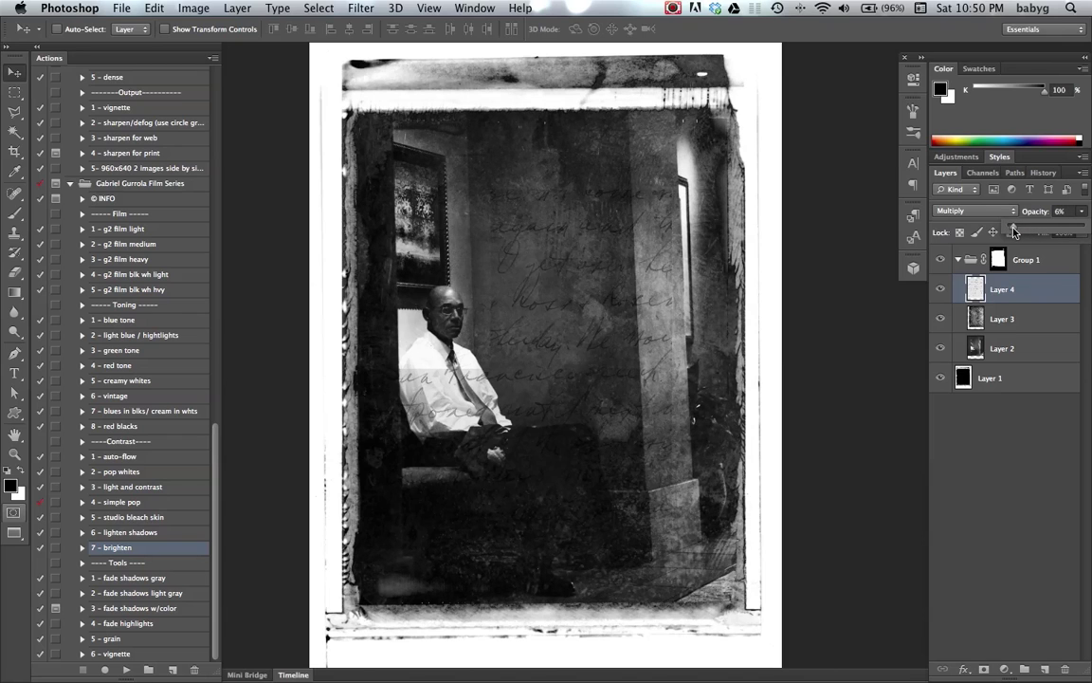
pyautogui.moveTo(1020, 233); pyautogui.dragTo(1015, 232)
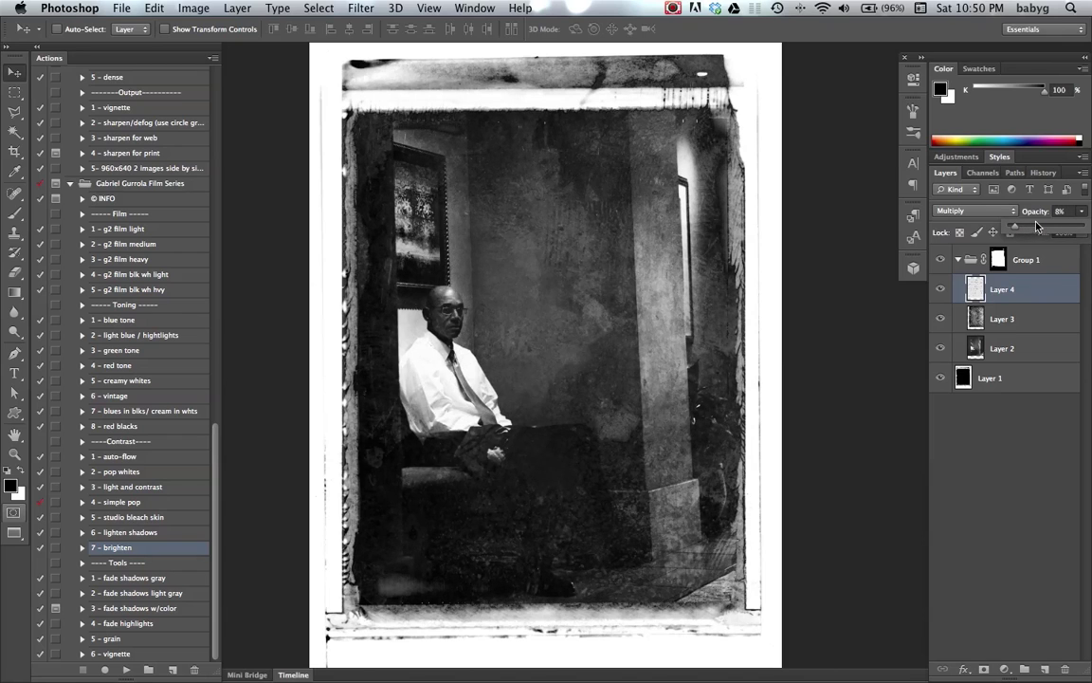
pyautogui.click(1034, 227)
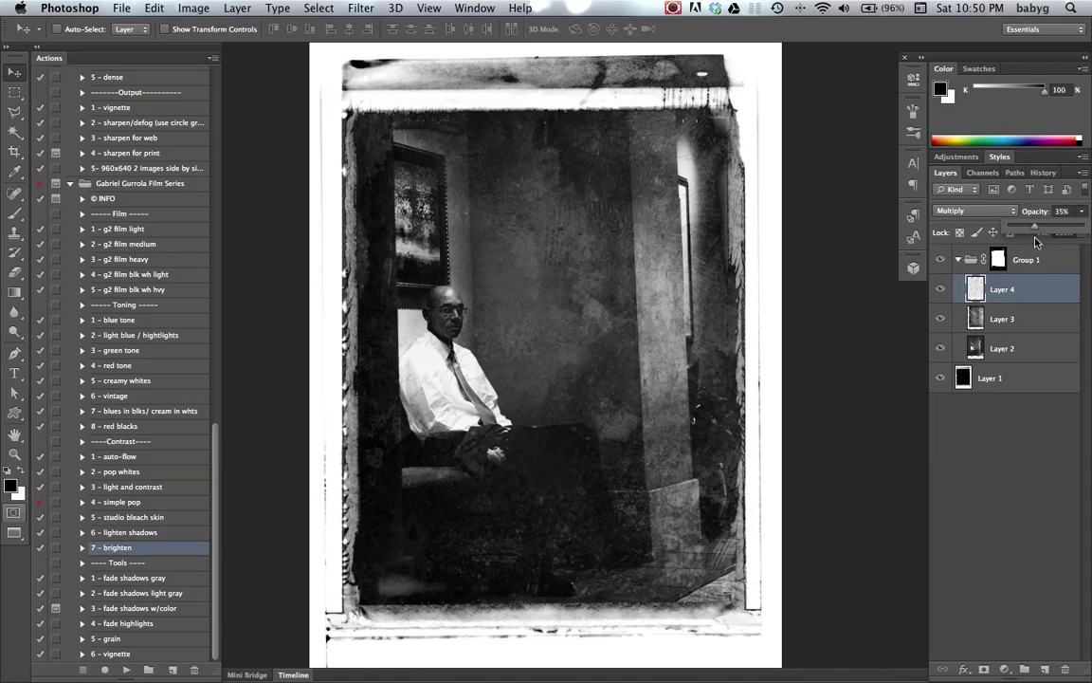
pyautogui.click(1062, 210)
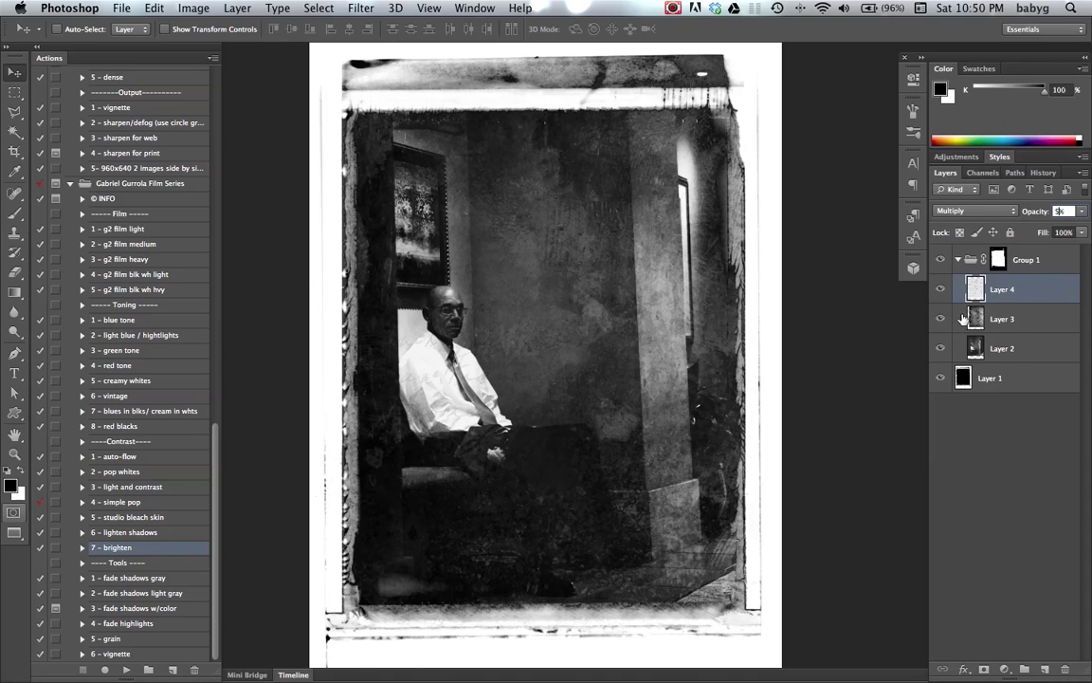
pyautogui.write('50')
pyautogui.press('Return')
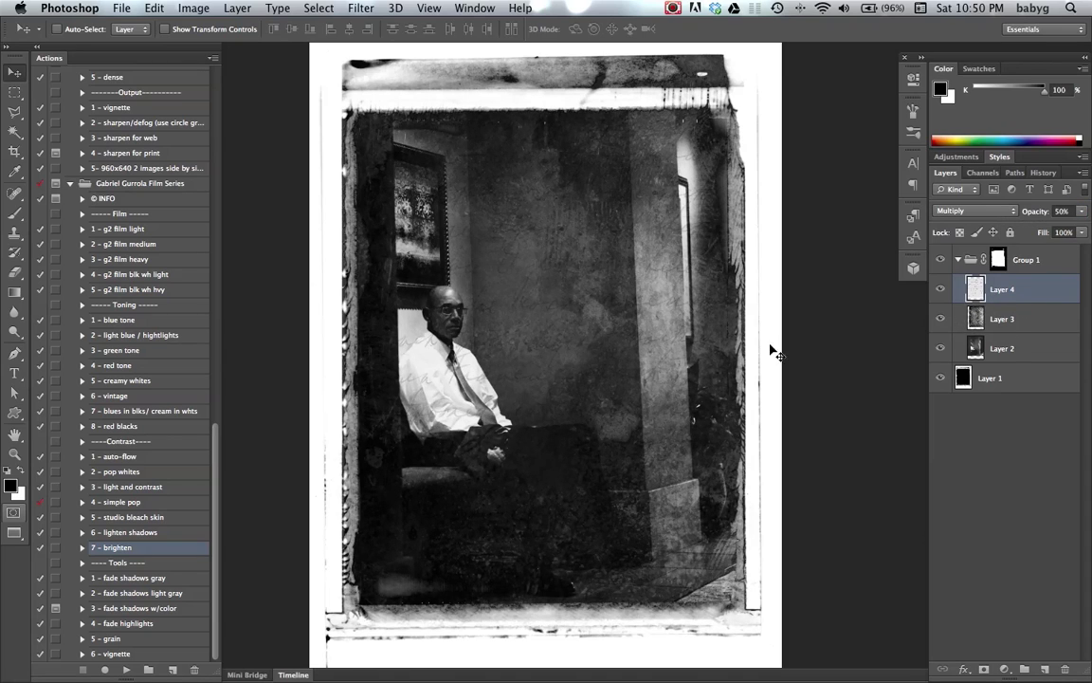
# Step: Zoom in and pan to frame the seated man closely
pyautogui.press('super+plus')
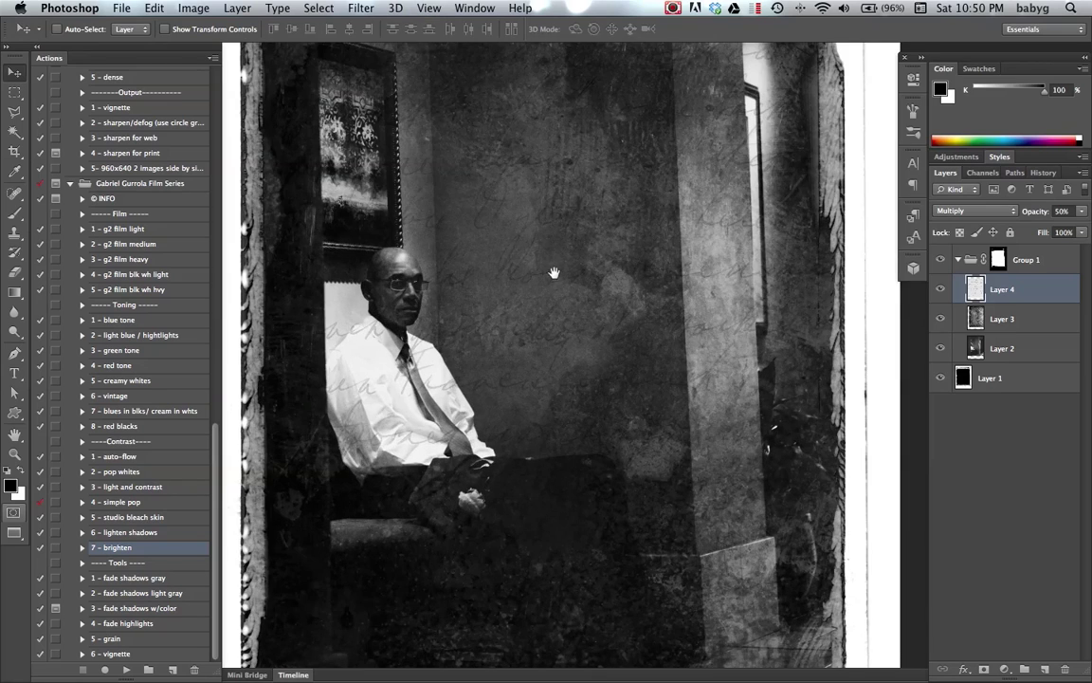
pyautogui.press('super+plus')
pyautogui.moveTo(667, 188); pyautogui.dragTo(634, 141)
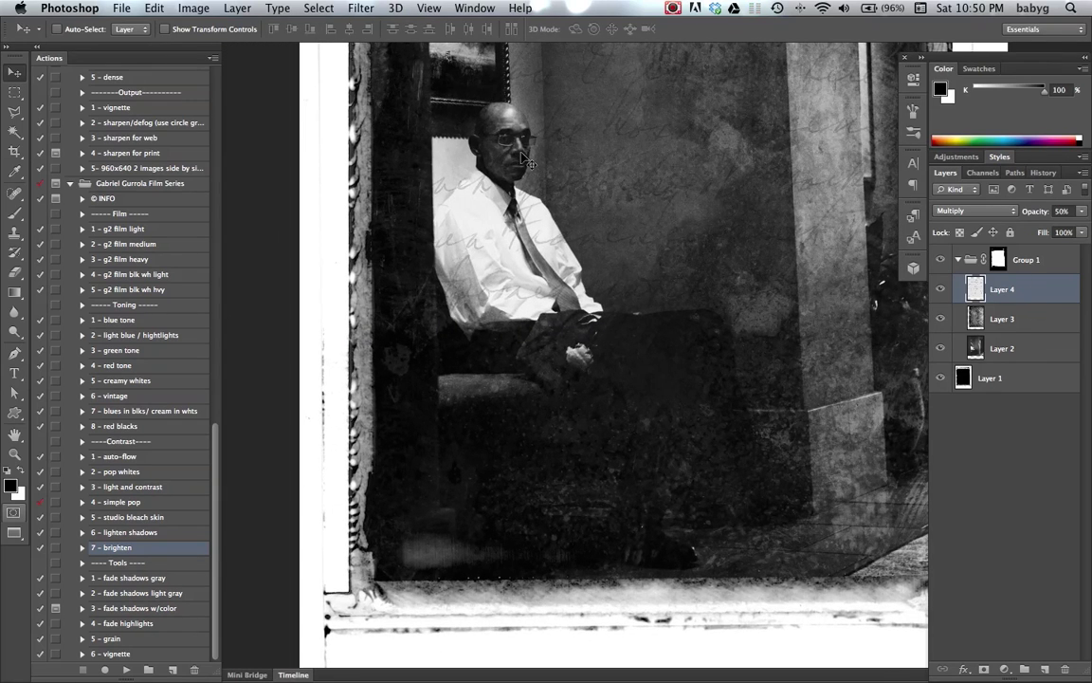
pyautogui.press('super+plus')
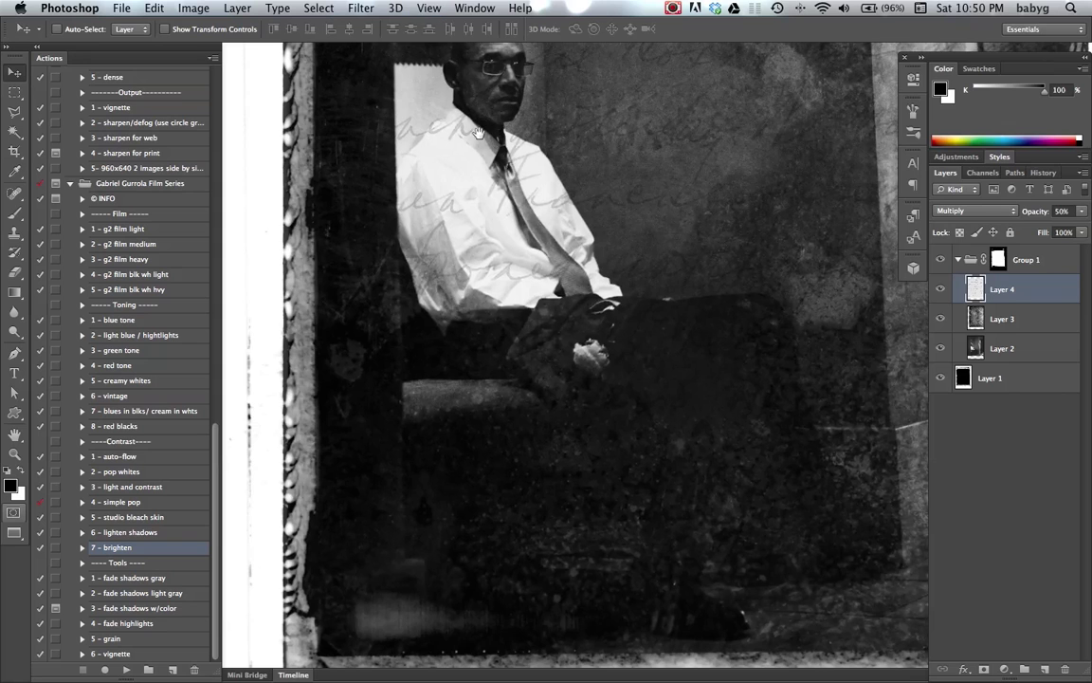
pyautogui.press('super+plus')
pyautogui.moveTo(398, 205); pyautogui.dragTo(398, 199)
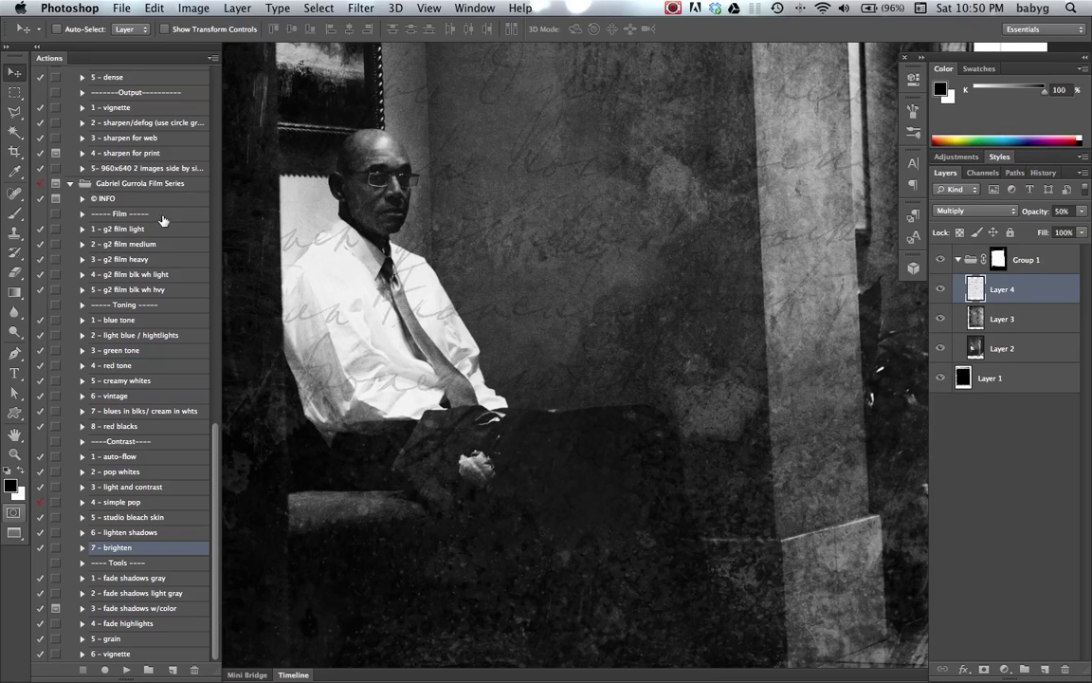
# Step: Run the '2 - dodge and burn' action and paint over the man's face and glasses with a 40 px brush
pyautogui.scroll(10, 133, 176)
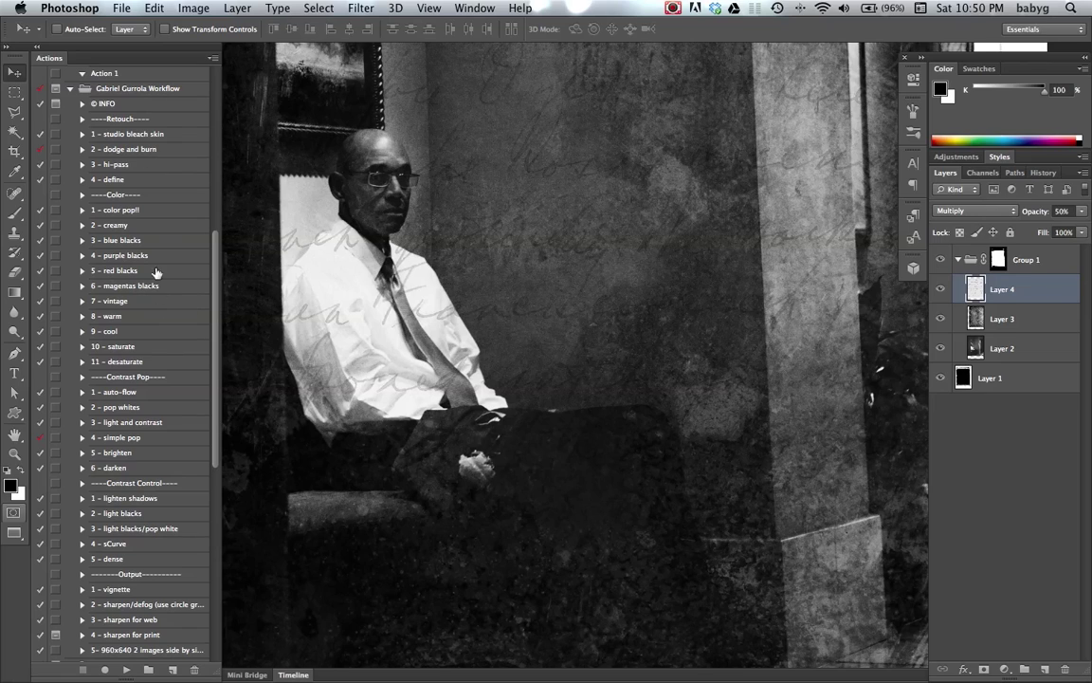
pyautogui.click(133, 149)
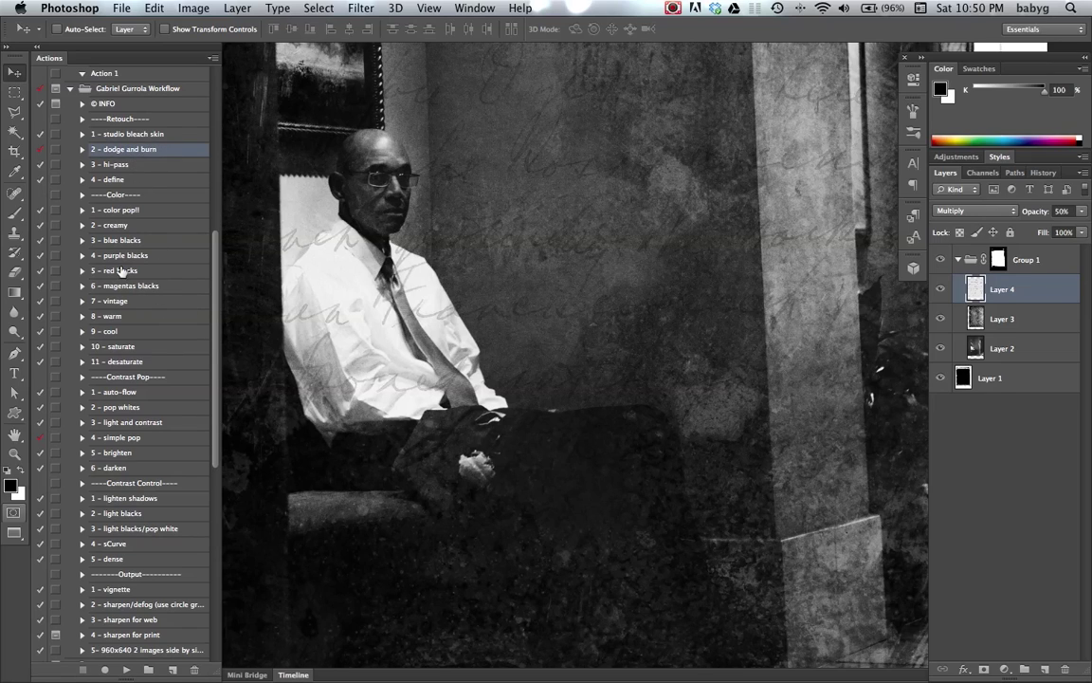
pyautogui.click(127, 670)
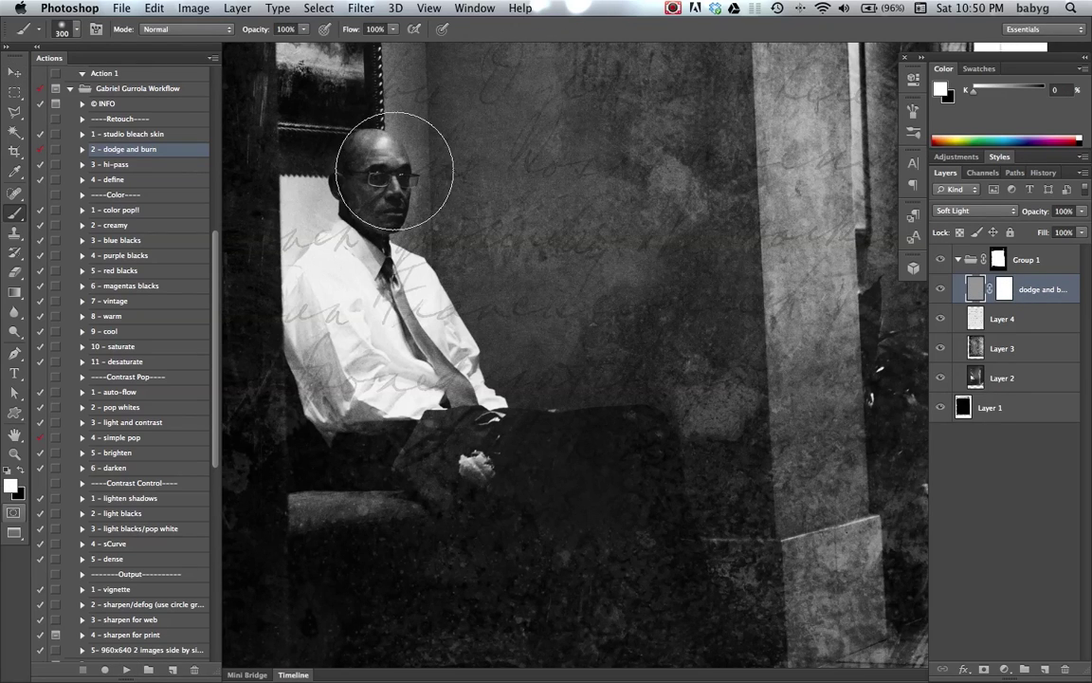
pyautogui.press('[')
pyautogui.press('[')
pyautogui.press('[')
pyautogui.press('[')
pyautogui.press('[')
pyautogui.press('[')
pyautogui.press('[')
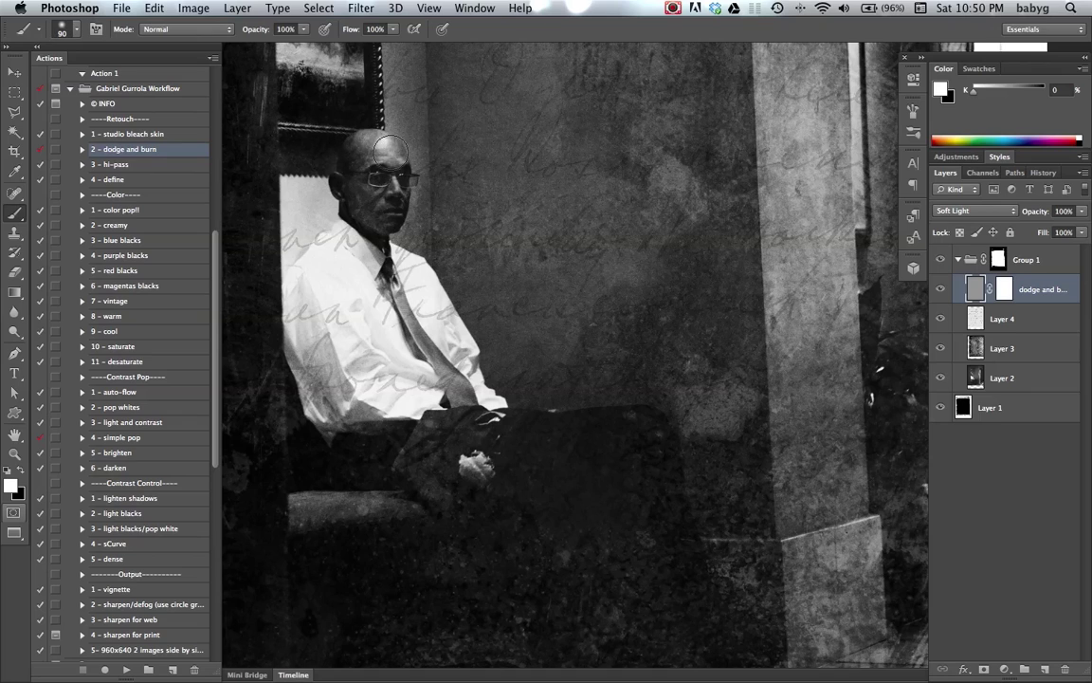
pyautogui.press('[')
pyautogui.press('[')
pyautogui.press('[')
pyautogui.press('[')
pyautogui.press('[')
pyautogui.moveTo(385, 176)
pyautogui.mouseDown()
pyautogui.moveTo(401, 210)
pyautogui.moveTo(382, 207)
pyautogui.moveTo(393, 218)
pyautogui.moveTo(364, 203)
pyautogui.mouseUp()
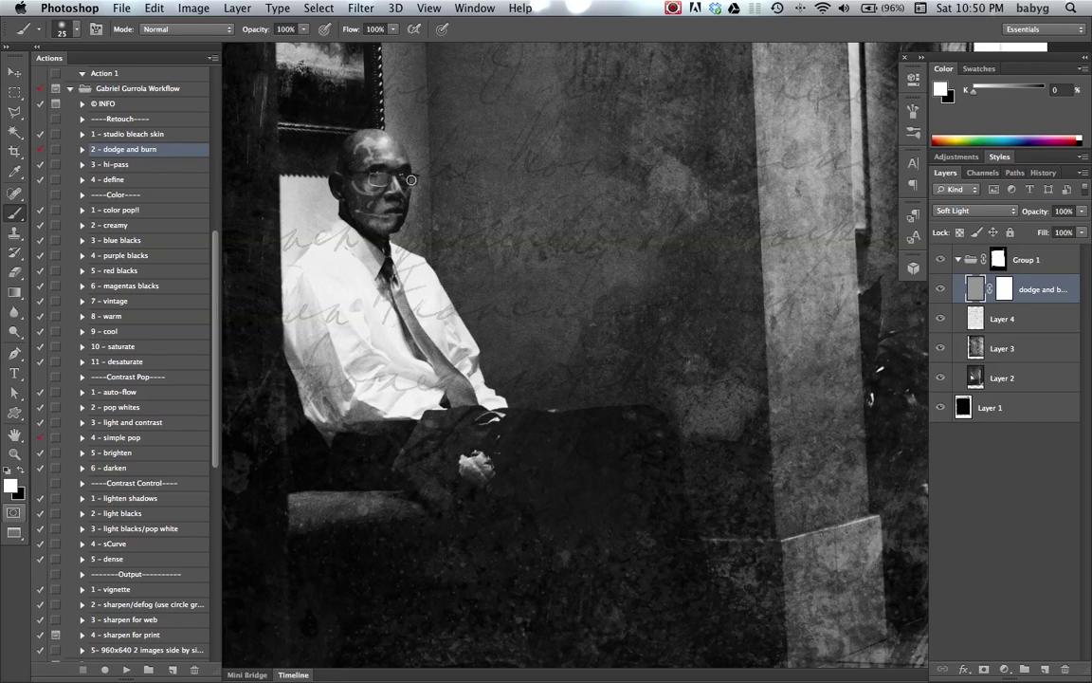
# Step: Apply a Gaussian Blur with a 5.0-pixel radius to the dodge and burn strokes
pyautogui.click(363, 8)
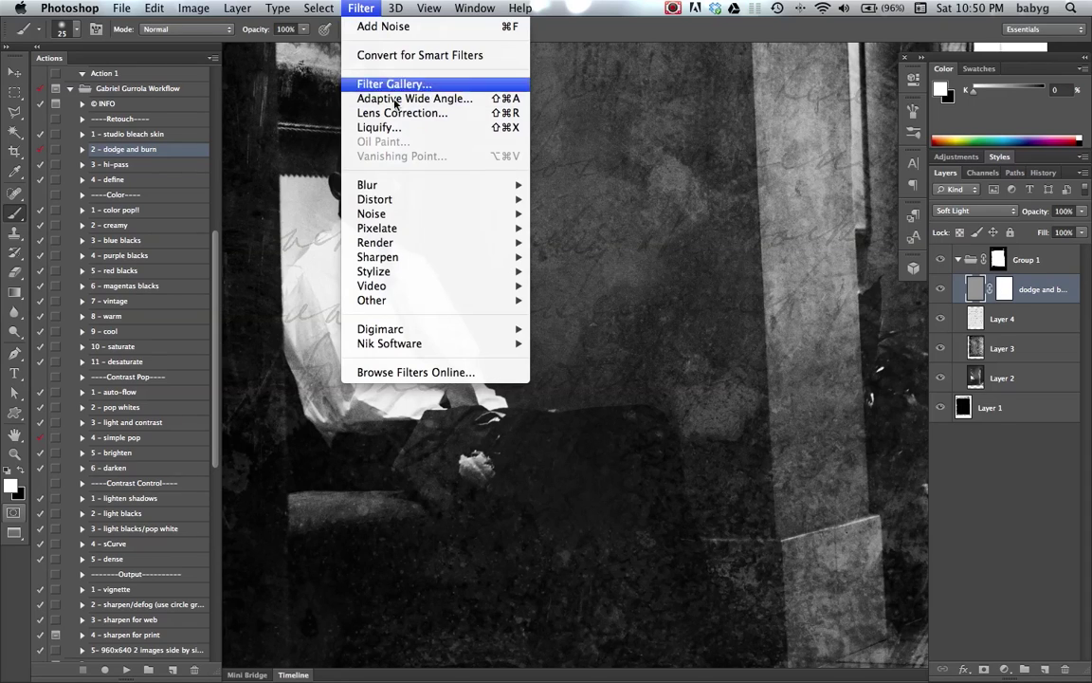
pyautogui.moveTo(400, 183)
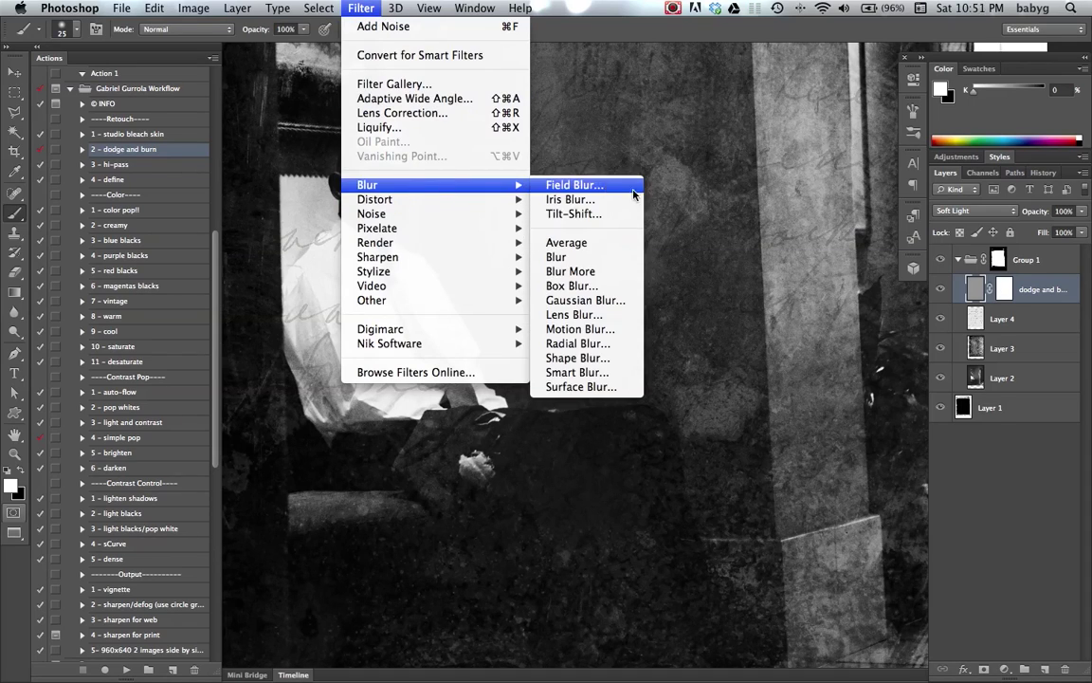
pyautogui.click(621, 301)
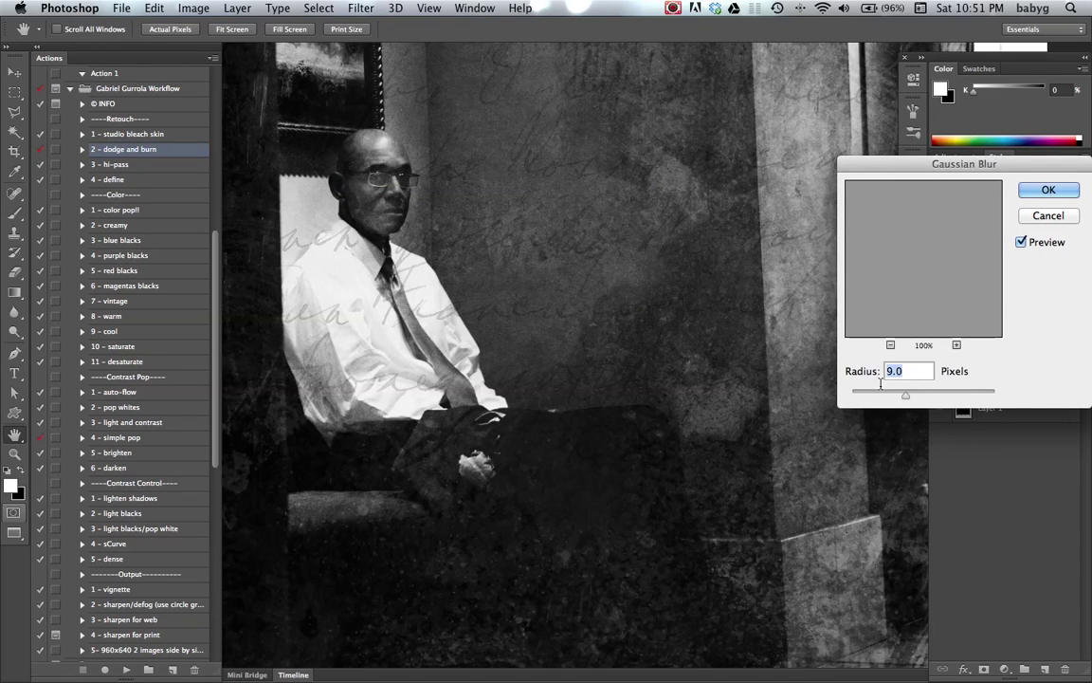
pyautogui.moveTo(908, 394); pyautogui.dragTo(896, 398)
pyautogui.moveTo(892, 397); pyautogui.dragTo(889, 397)
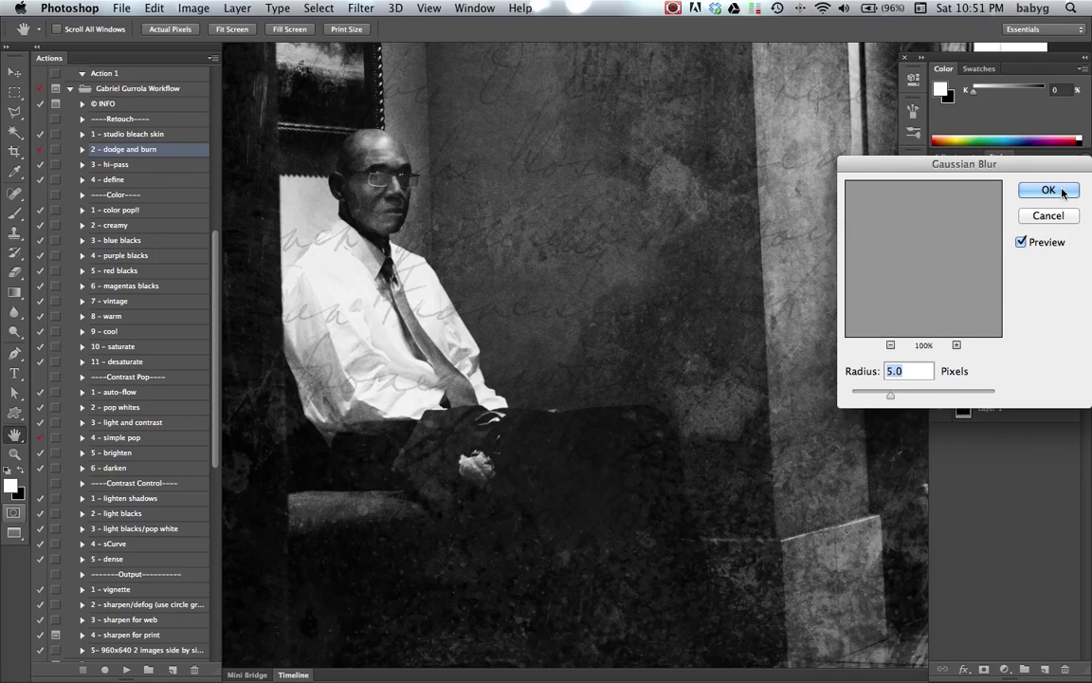
pyautogui.click(1059, 189)
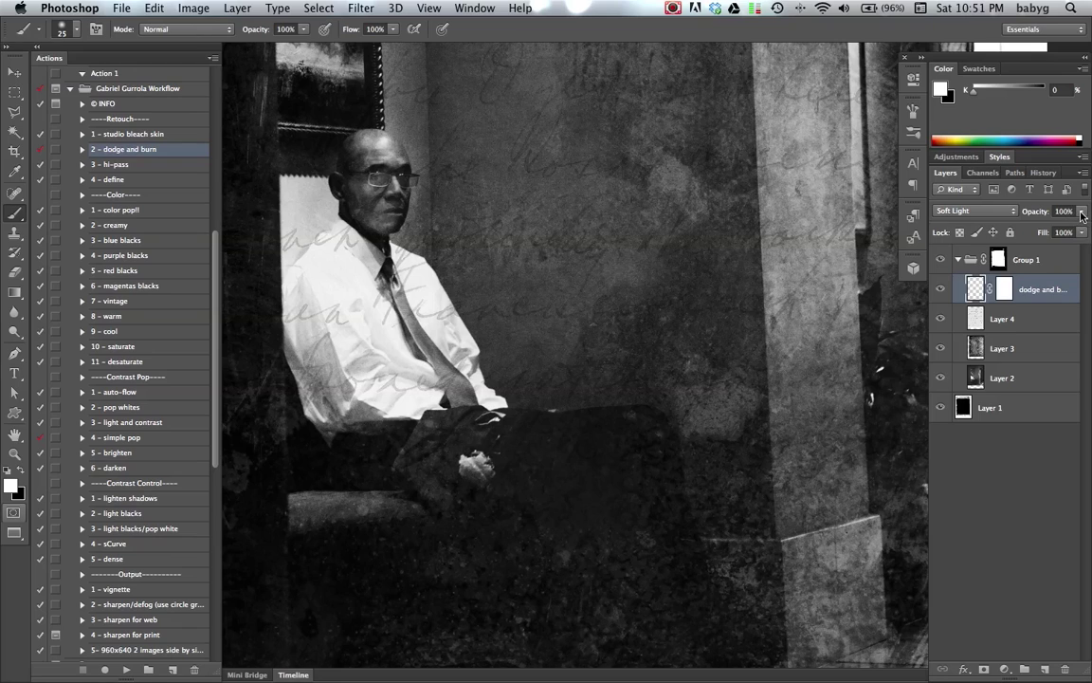
# Step: Lower the dodge and burn layer to 15% opacity and fit the whole image on screen
pyautogui.moveTo(1081, 216); pyautogui.dragTo(1037, 235)
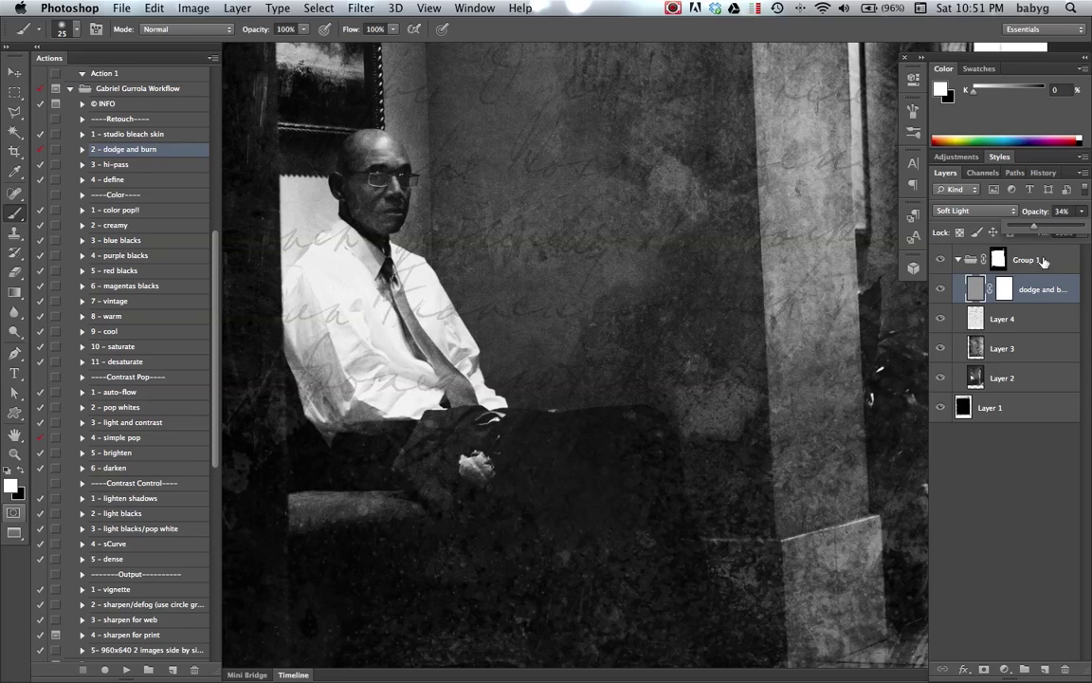
pyautogui.click(1070, 211)
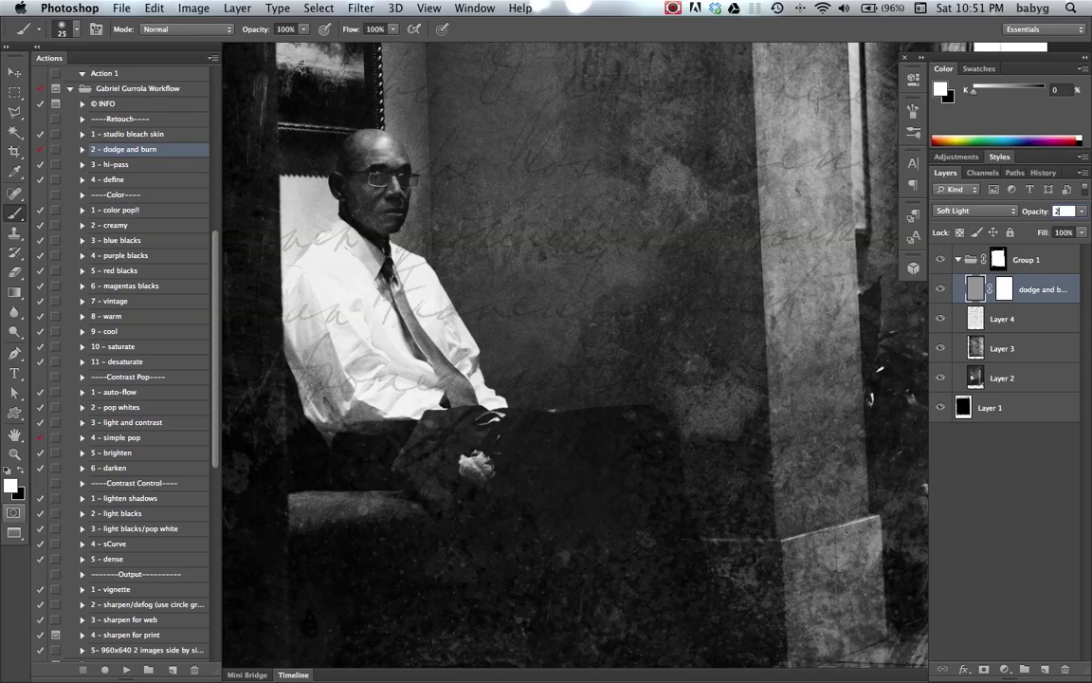
pyautogui.press('Return')
pyautogui.click(1022, 217)
pyautogui.write('15')
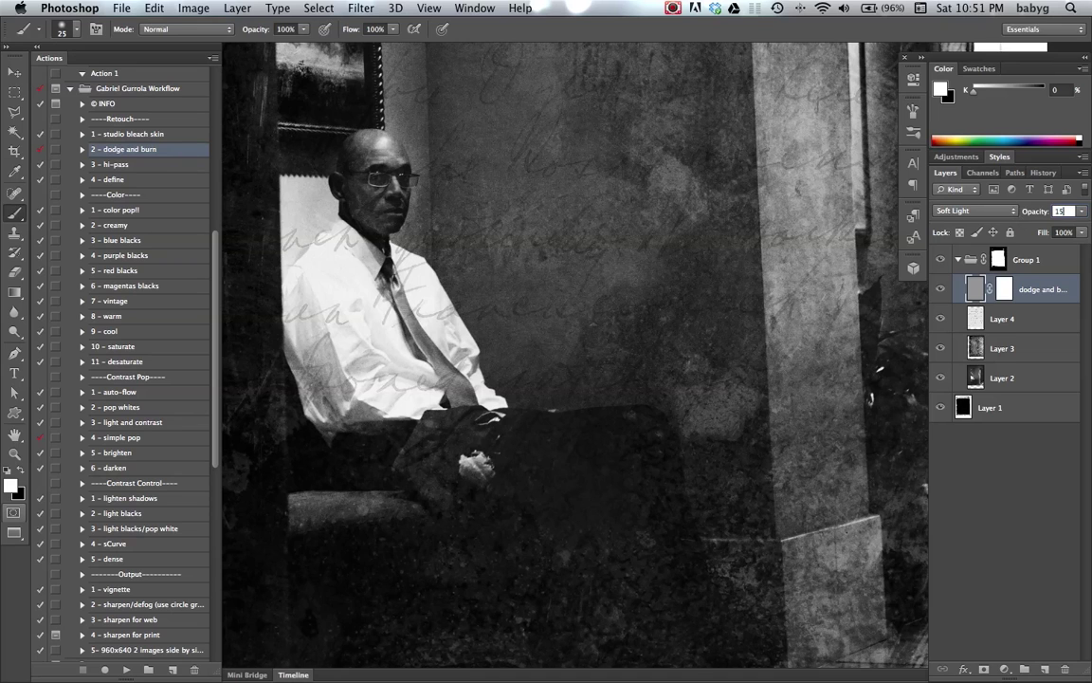
pyautogui.press('Return')
pyautogui.press('super+0')
pyautogui.press('super+0')
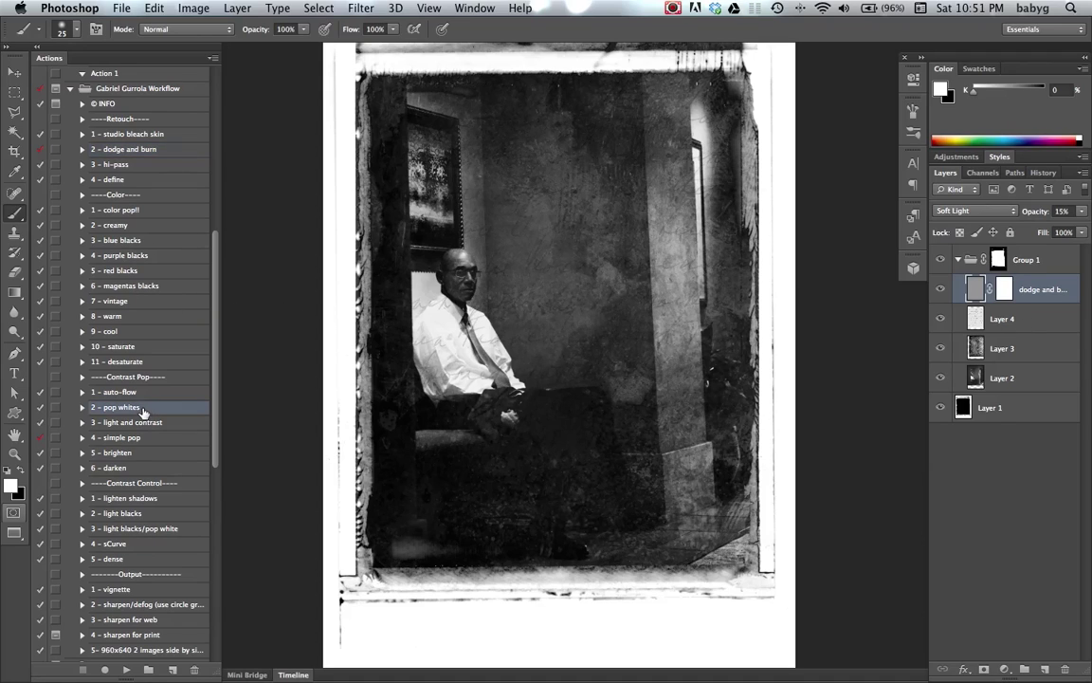
# Step: Run the '2 - pop whites' action, then the '3 - light and contrast' action
pyautogui.click(127, 669)
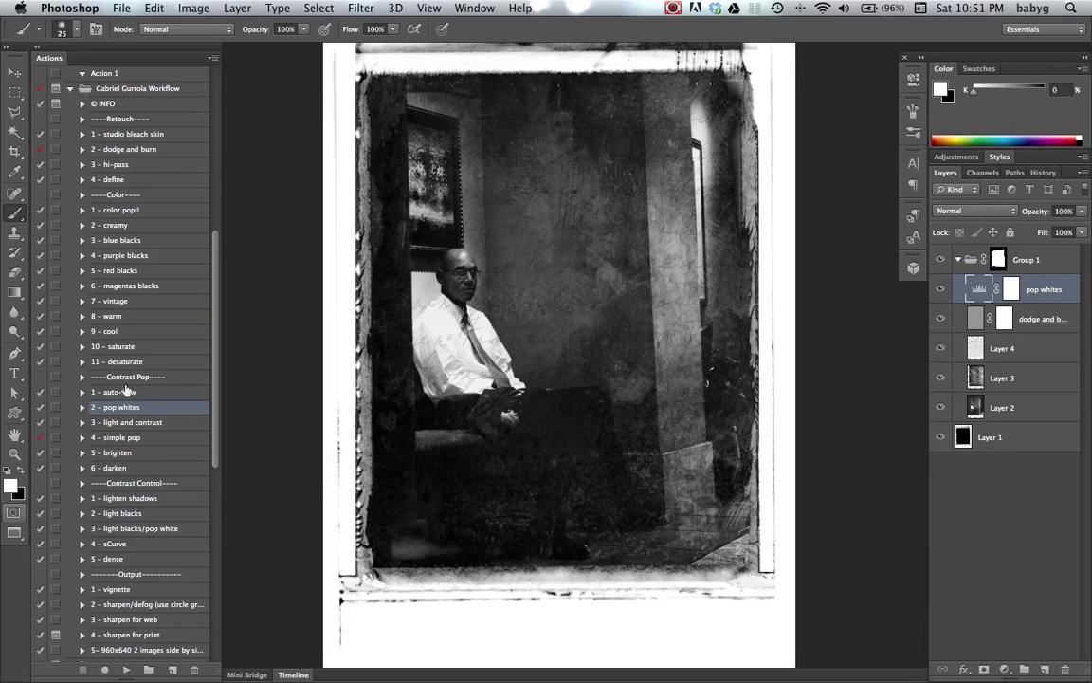
pyautogui.click(139, 423)
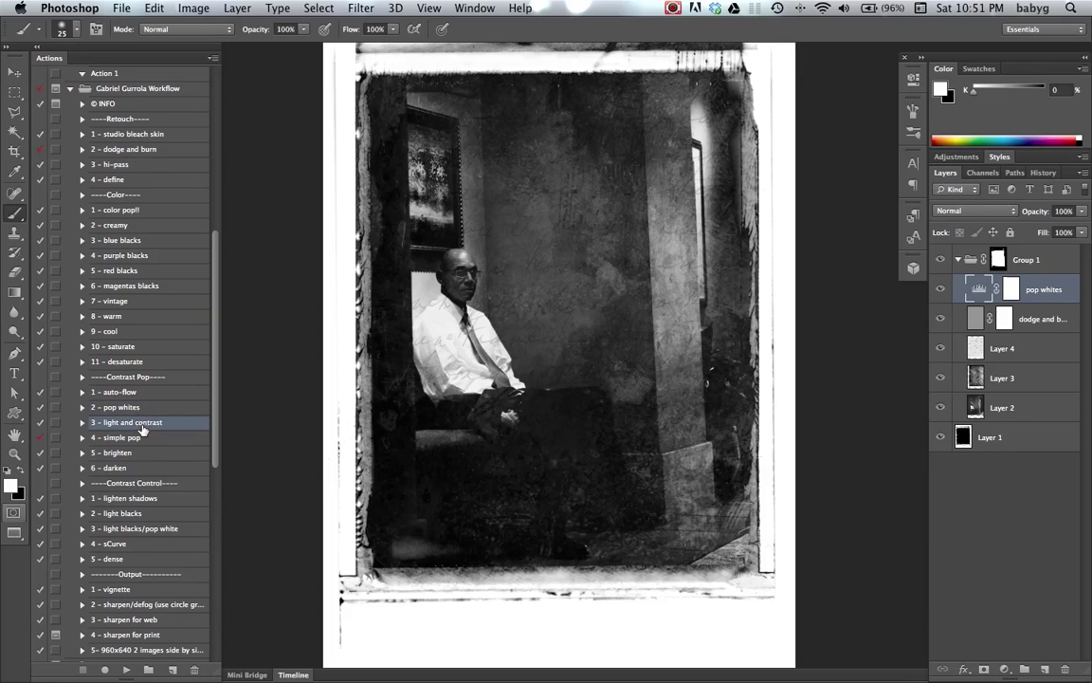
pyautogui.click(126, 669)
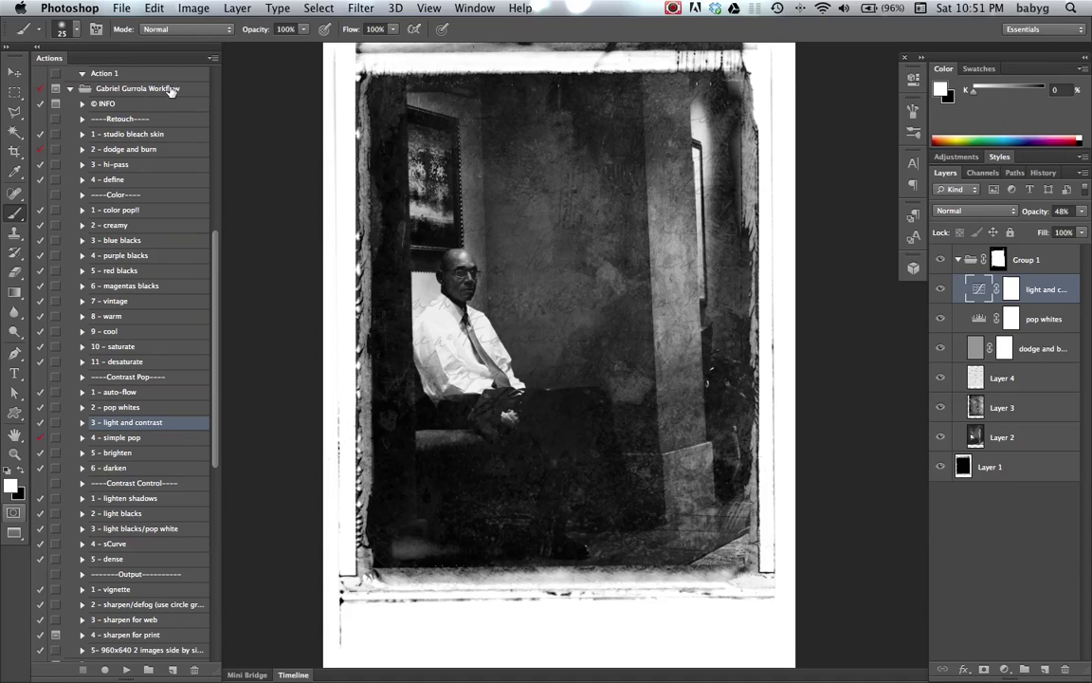
# Step: Run the '6 - vignette' action and toggle the vignette layer off and on to compare
pyautogui.scroll(-10, 153, 263)
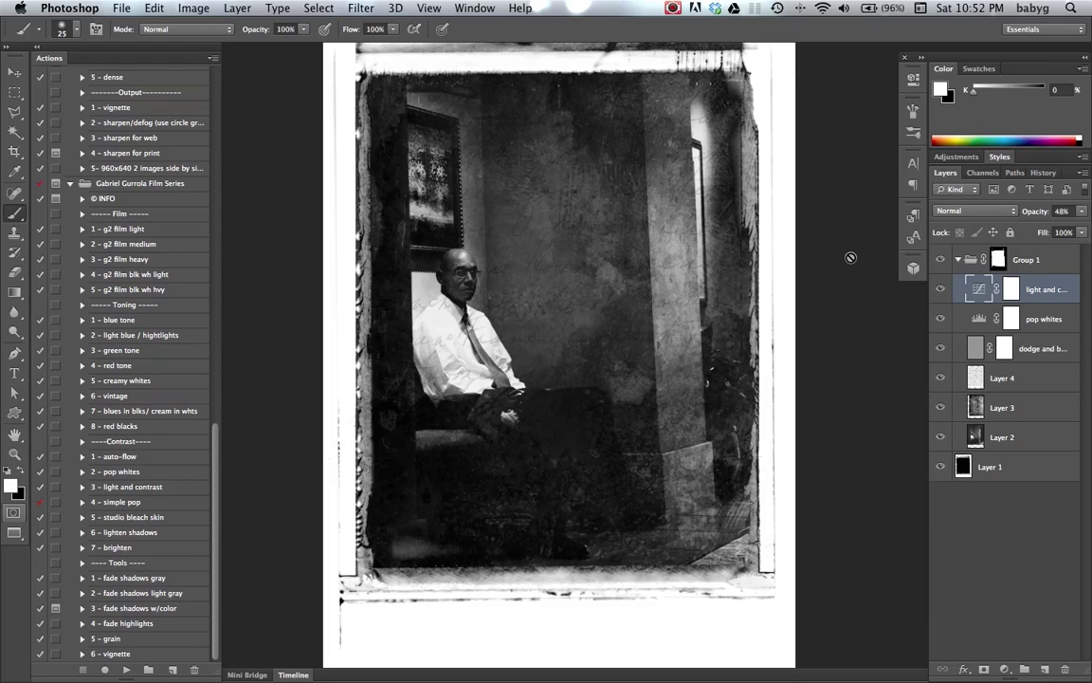
pyautogui.scroll(1, 850, 257)
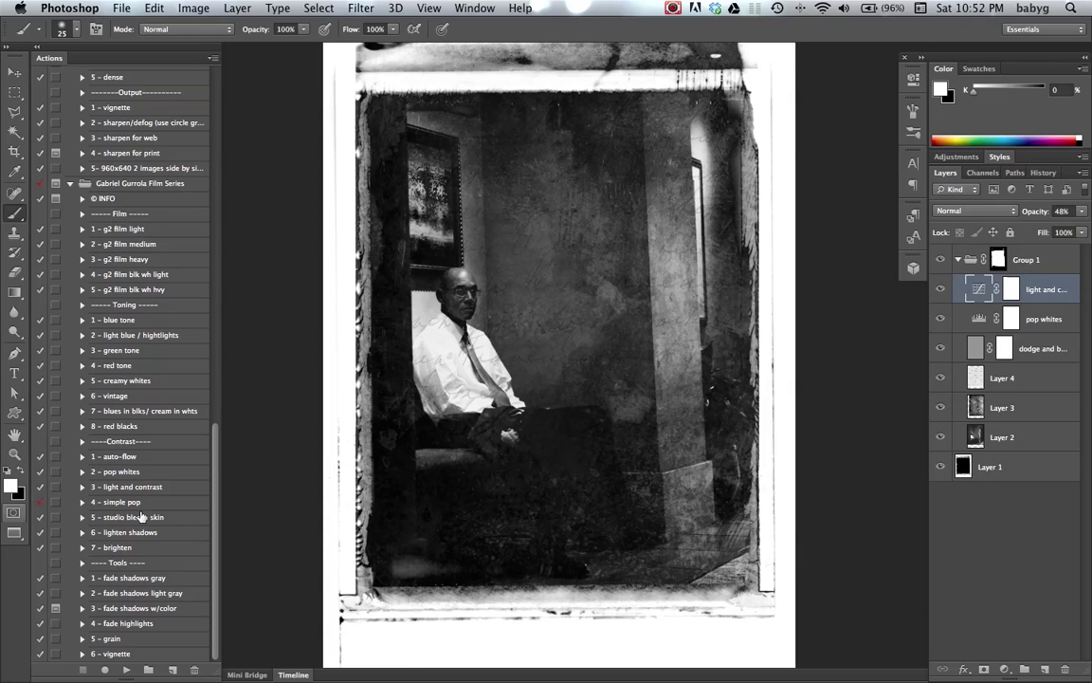
pyautogui.click(112, 653)
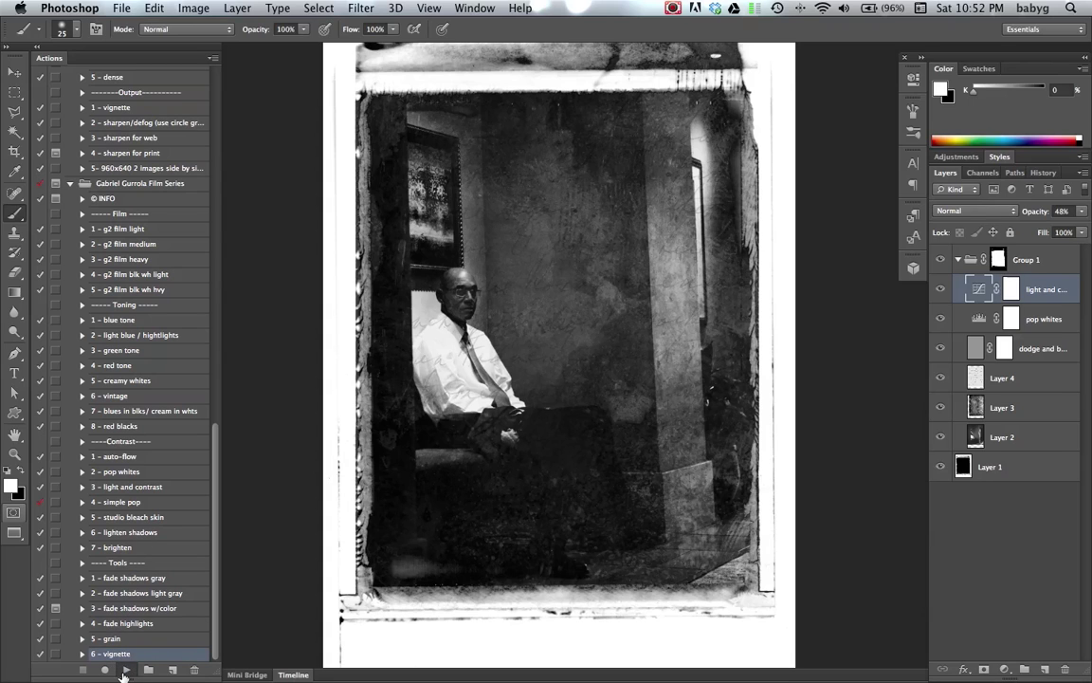
pyautogui.click(126, 669)
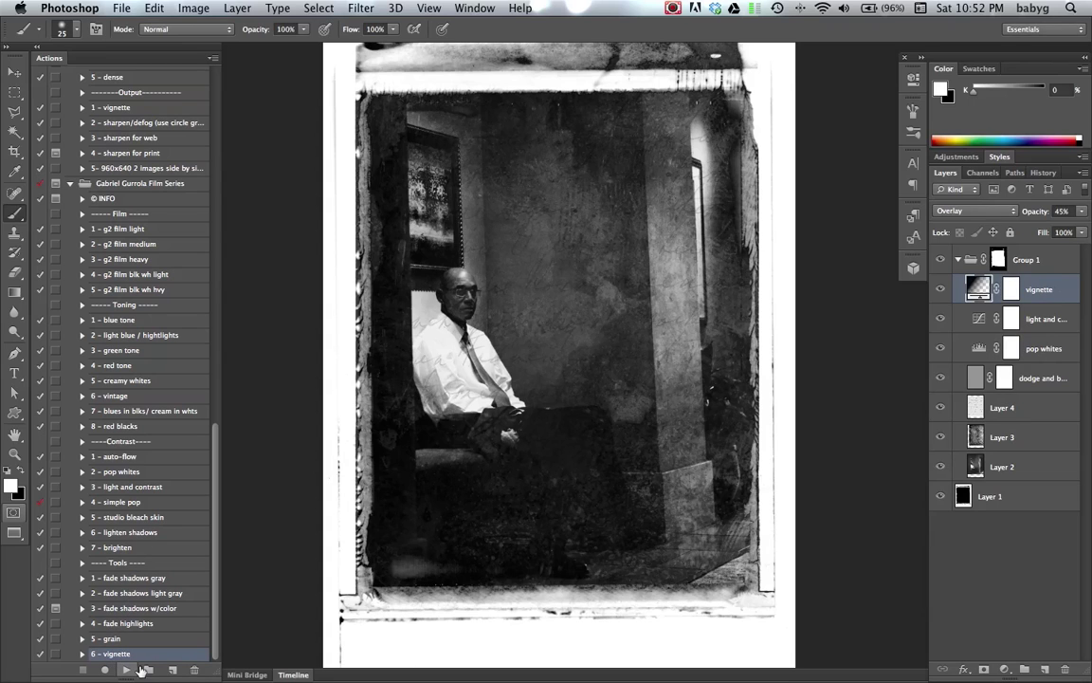
pyautogui.click(941, 290)
pyautogui.click(942, 290)
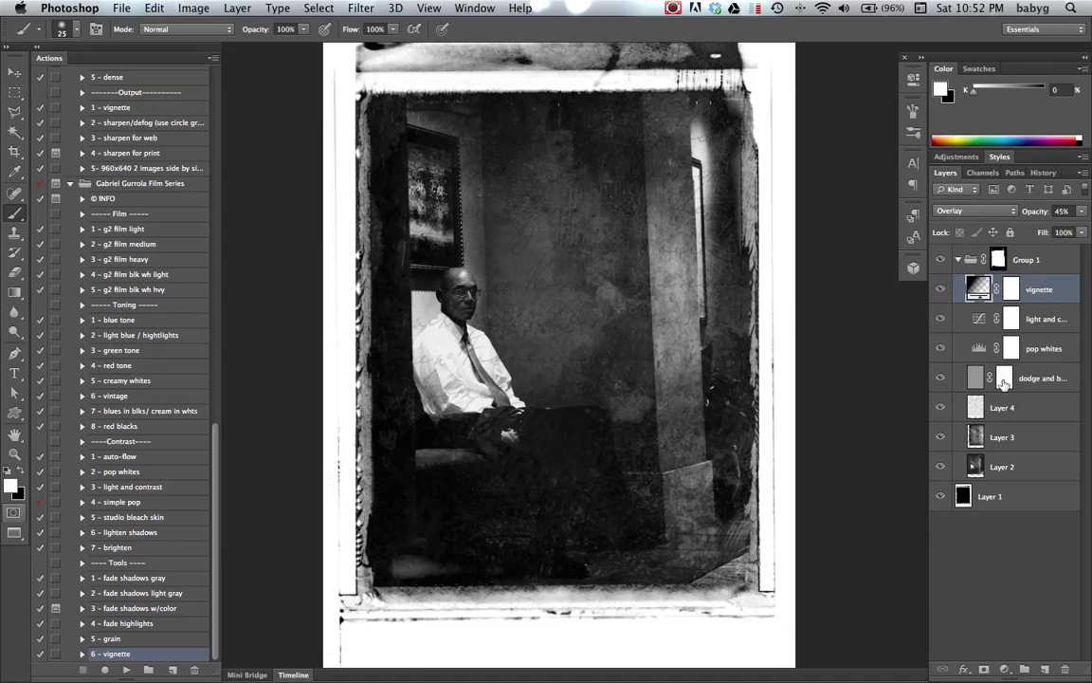
pyautogui.click(1008, 441)
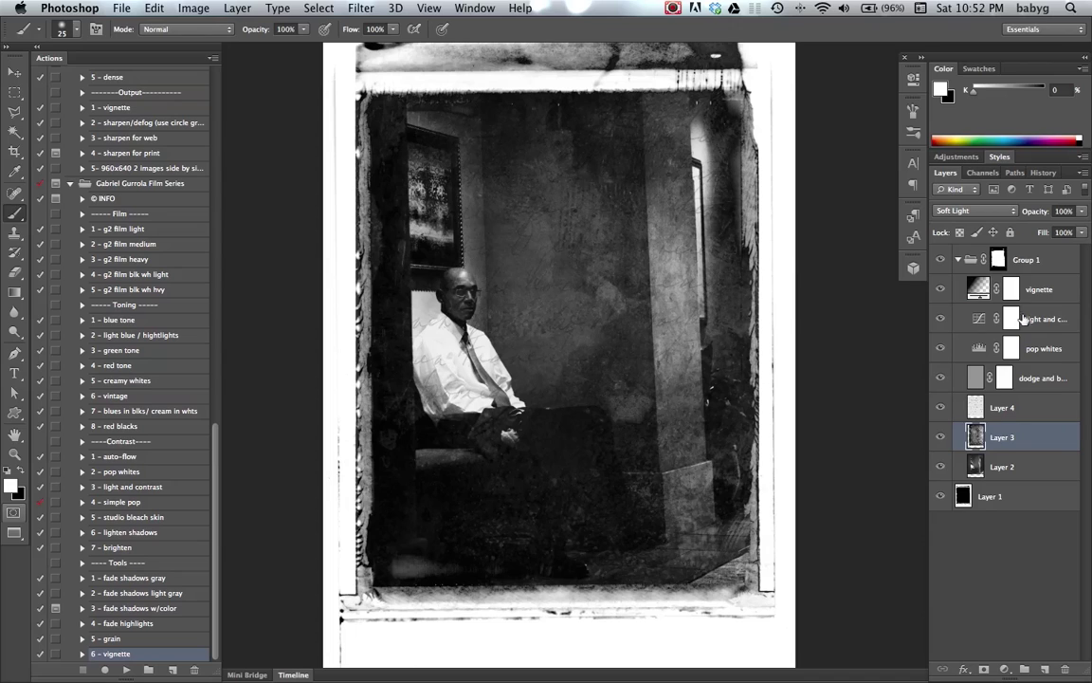
# Step: Add a layer mask to Layer 2 and paint the top-left corner black with a large brush
pyautogui.click(1024, 465)
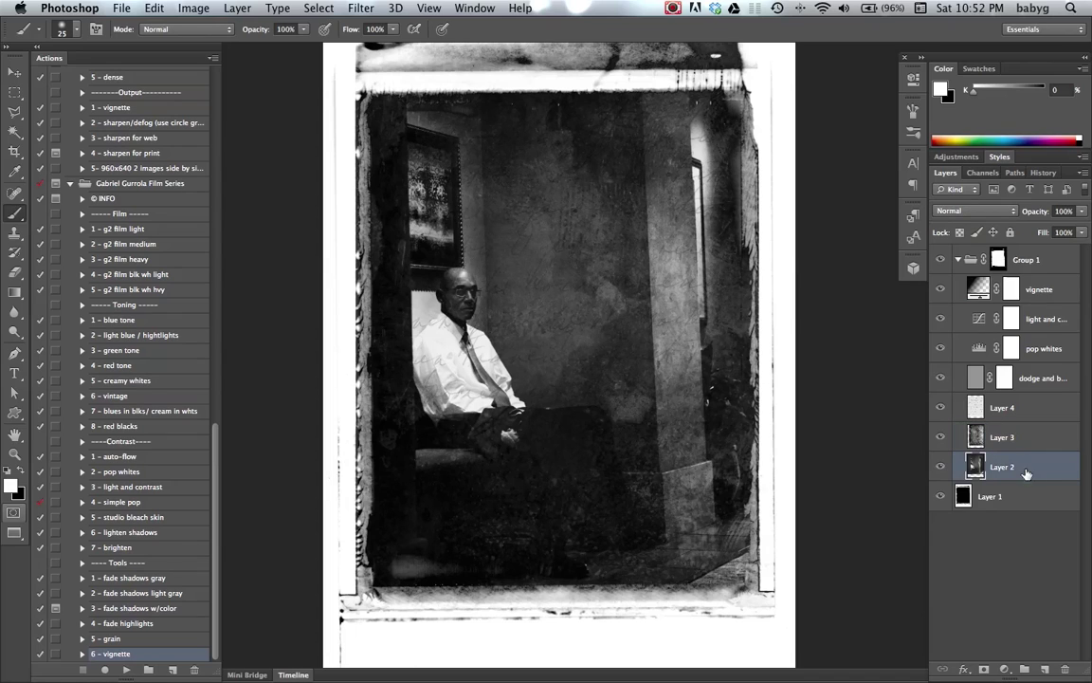
pyautogui.click(983, 670)
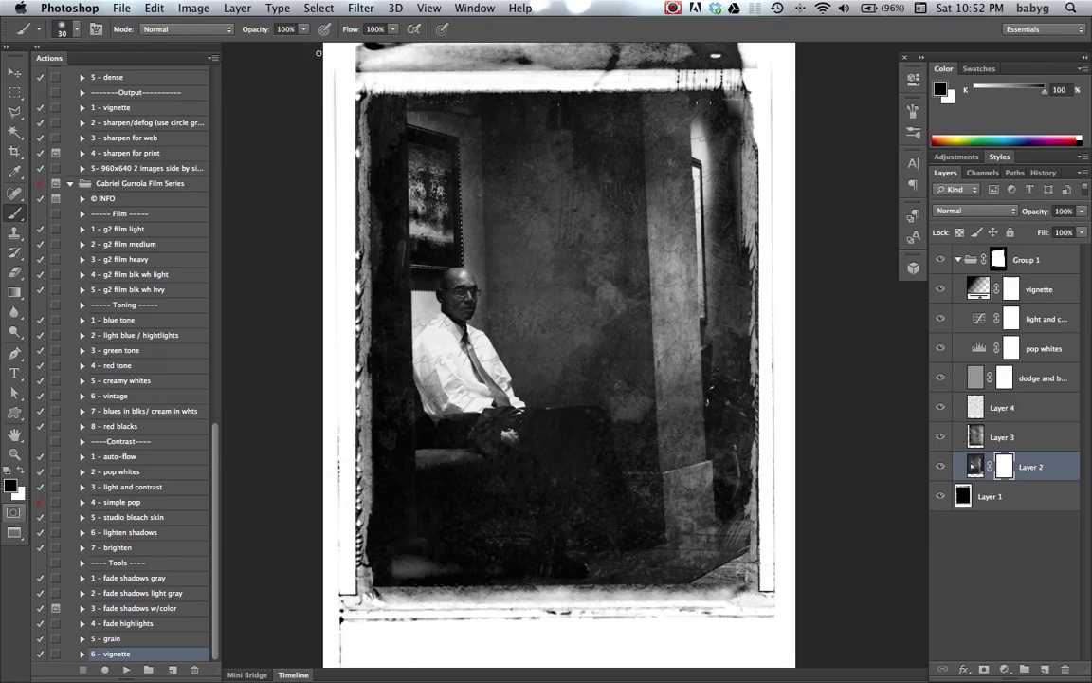
pyautogui.press(']')
pyautogui.press(']')
pyautogui.press(']')
pyautogui.press(']')
pyautogui.press(']')
pyautogui.press(']')
pyautogui.press(']')
pyautogui.press(']')
pyautogui.press(']')
pyautogui.press(']')
pyautogui.press(']')
pyautogui.press(']')
pyautogui.press(']')
pyautogui.press(']')
pyautogui.press(']')
pyautogui.moveTo(497, 111); pyautogui.dragTo(402, 98)
pyautogui.press(']')
pyautogui.press(']')
pyautogui.press(']')
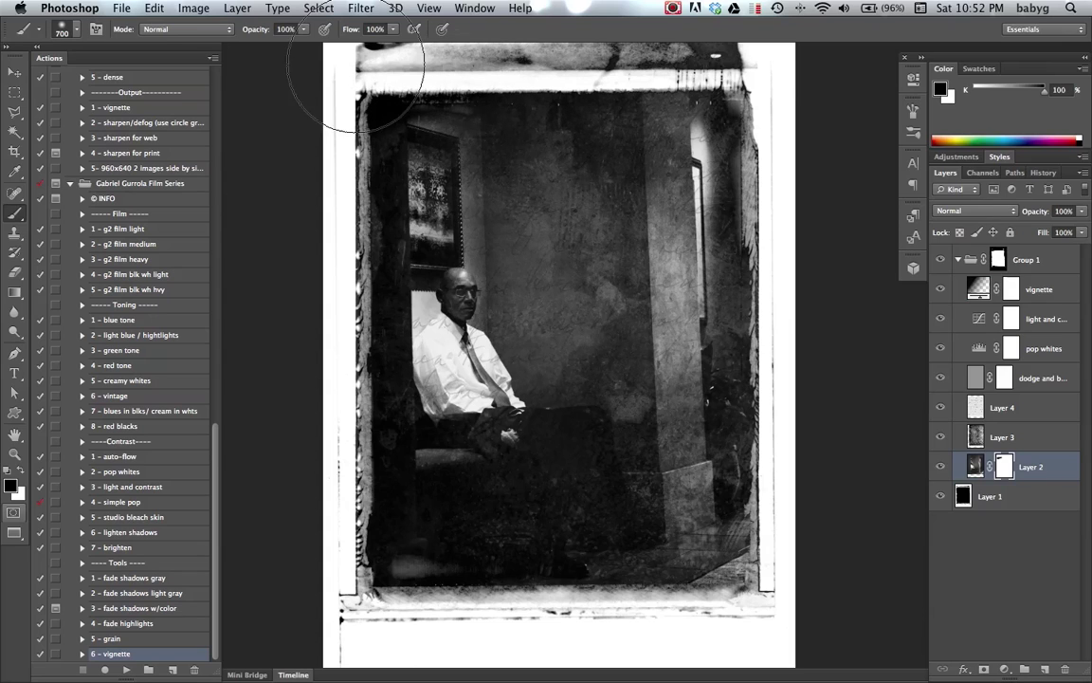
# Step: Darken the top-right corner on the mask with the brush back at 100% opacity
pyautogui.click(303, 28)
pyautogui.moveTo(259, 48); pyautogui.dragTo(249, 47)
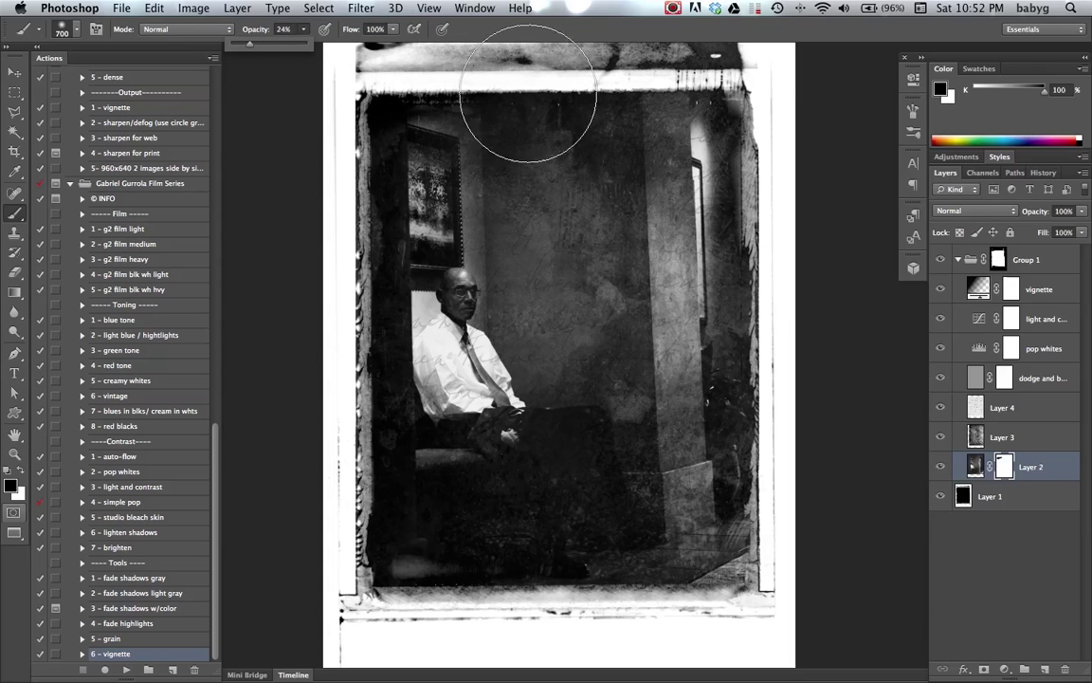
pyautogui.click(716, 94)
pyautogui.press('super+z')
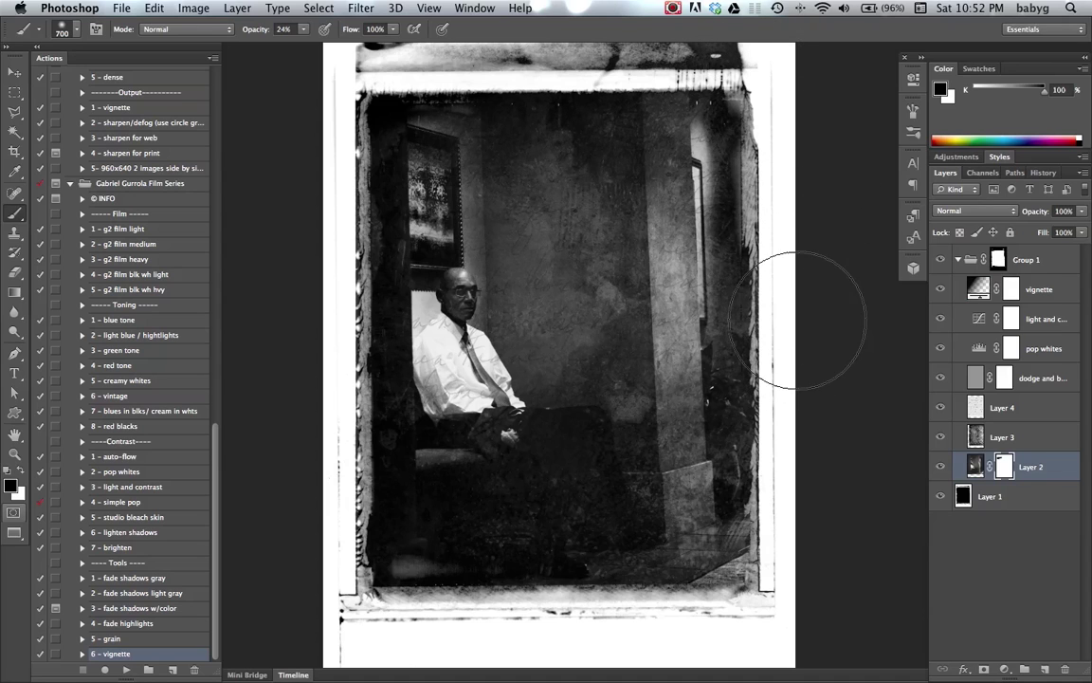
pyautogui.press('0')
pyautogui.click(737, 152)
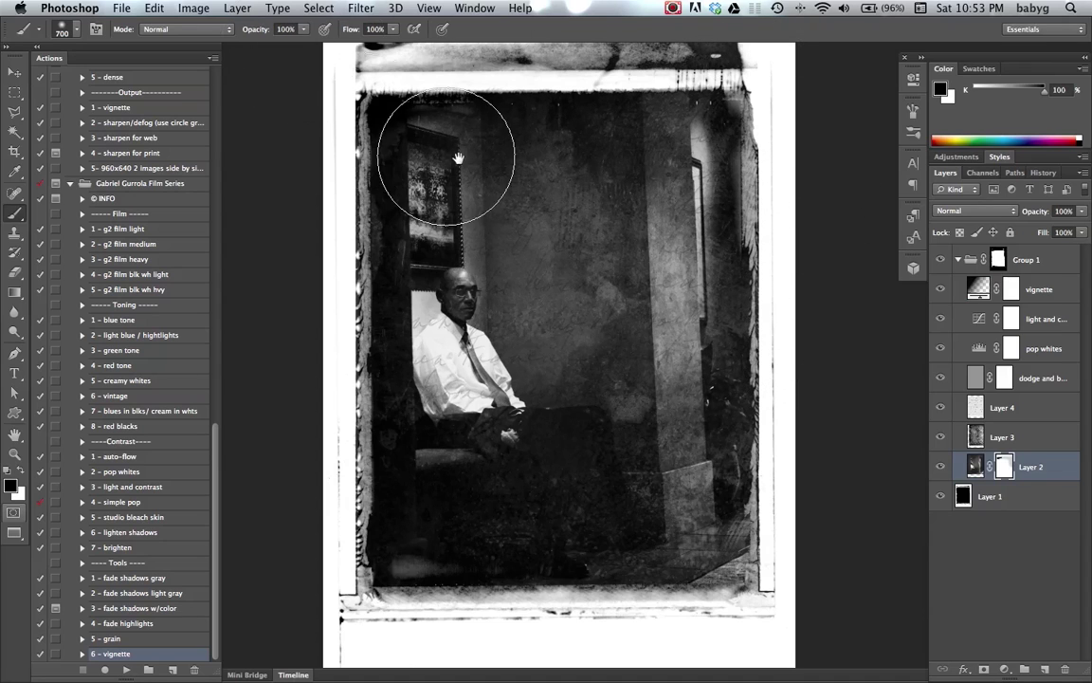
# Step: Paint the bottom-right corner black on the mask and close the timeline panel
pyautogui.moveTo(483, 202); pyautogui.dragTo(489, 237)
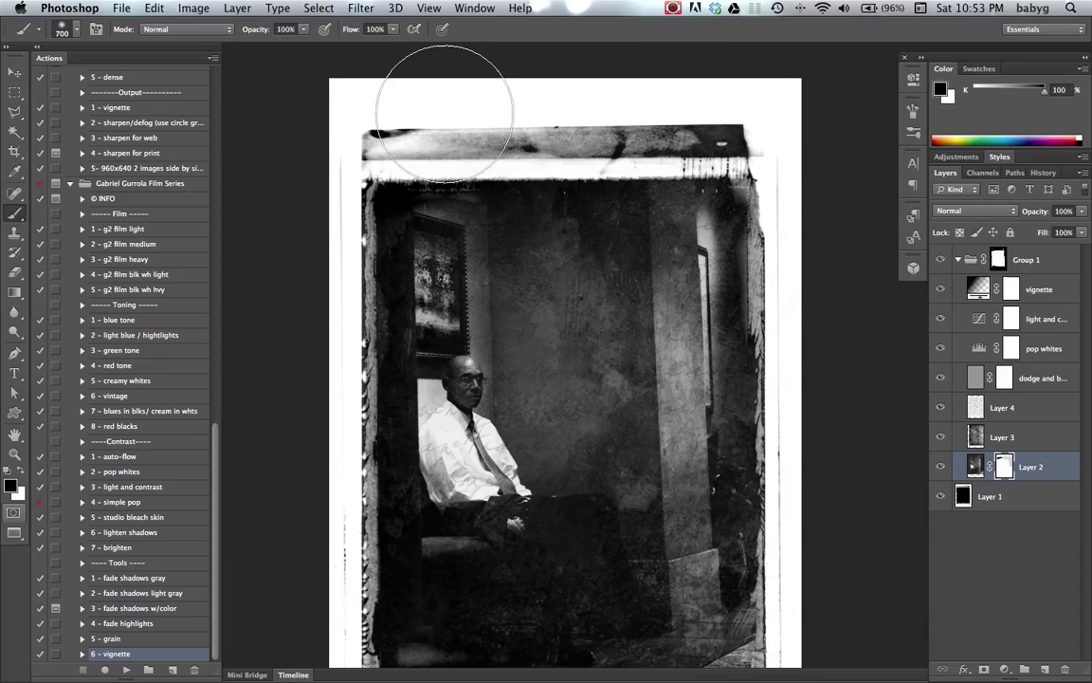
pyautogui.scroll(-5, 536, 66)
pyautogui.hscroll(4, 535, 67)
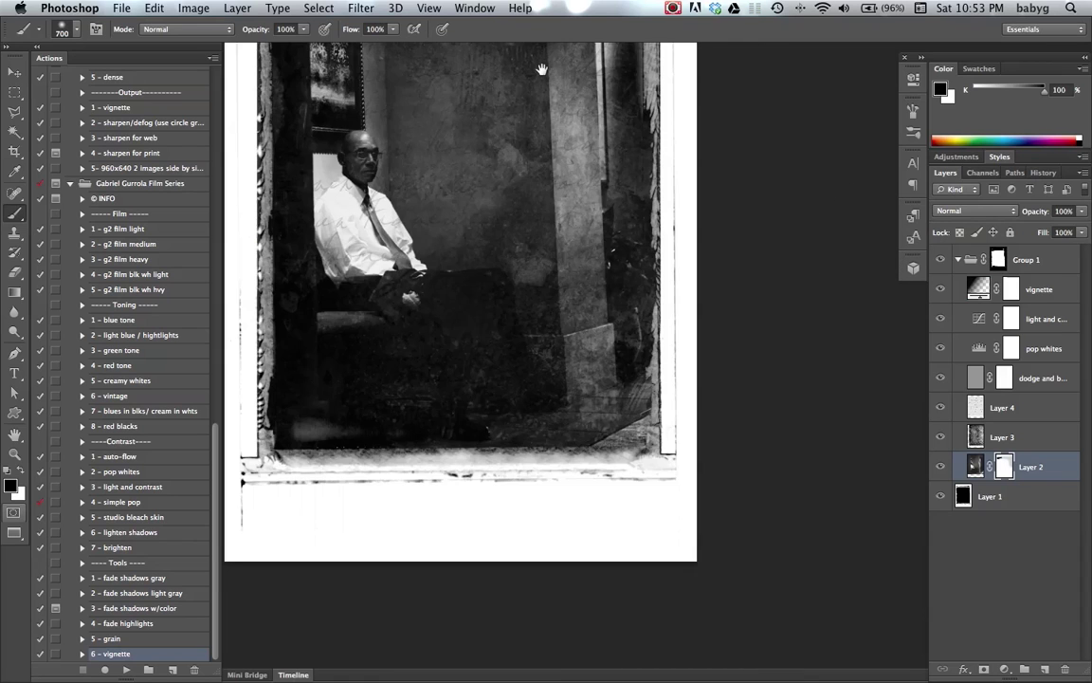
pyautogui.scroll(-4, 806, 313)
pyautogui.scroll(4, 821, 394)
pyautogui.hscroll(-3, 821, 395)
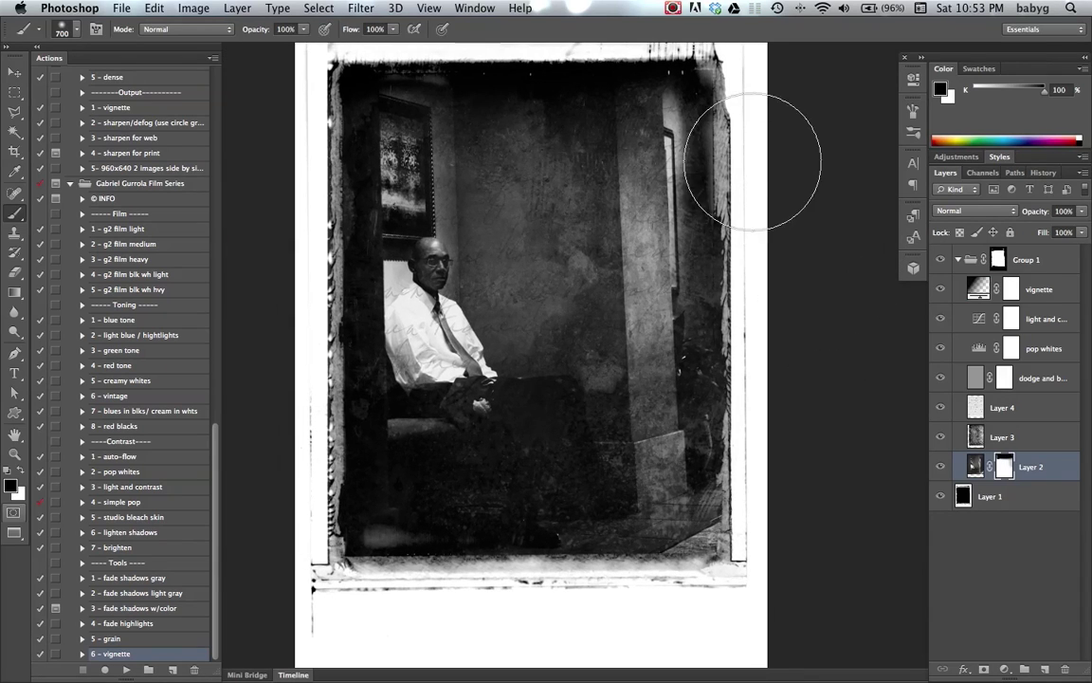
pyautogui.moveTo(795, 561); pyautogui.dragTo(730, 607)
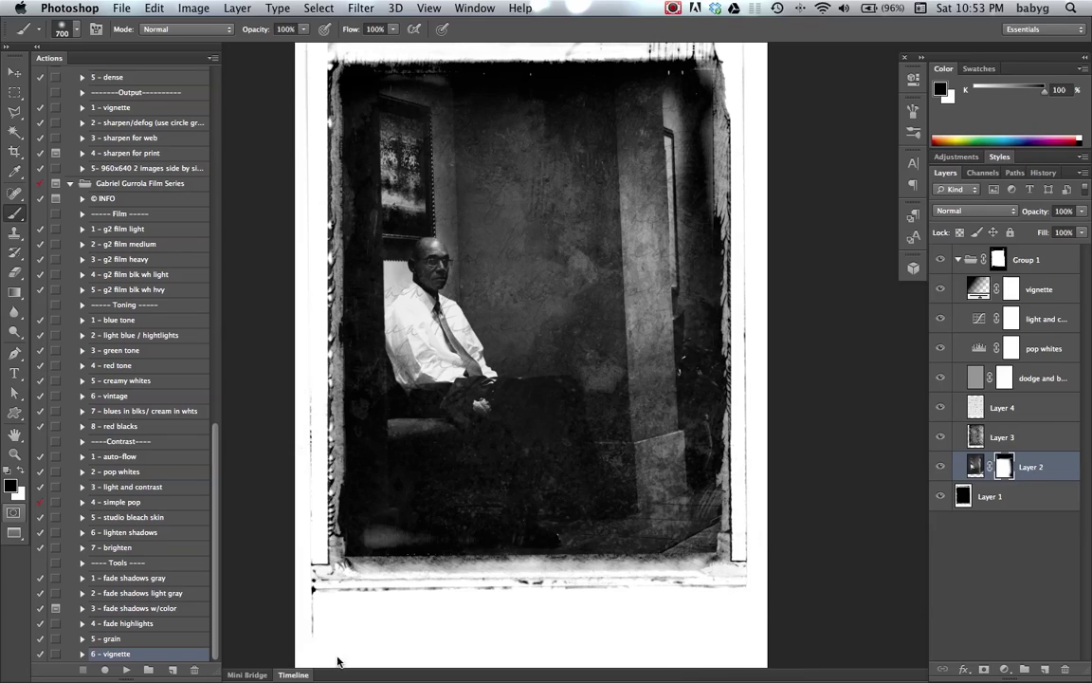
pyautogui.moveTo(351, 674); pyautogui.dragTo(360, 594)
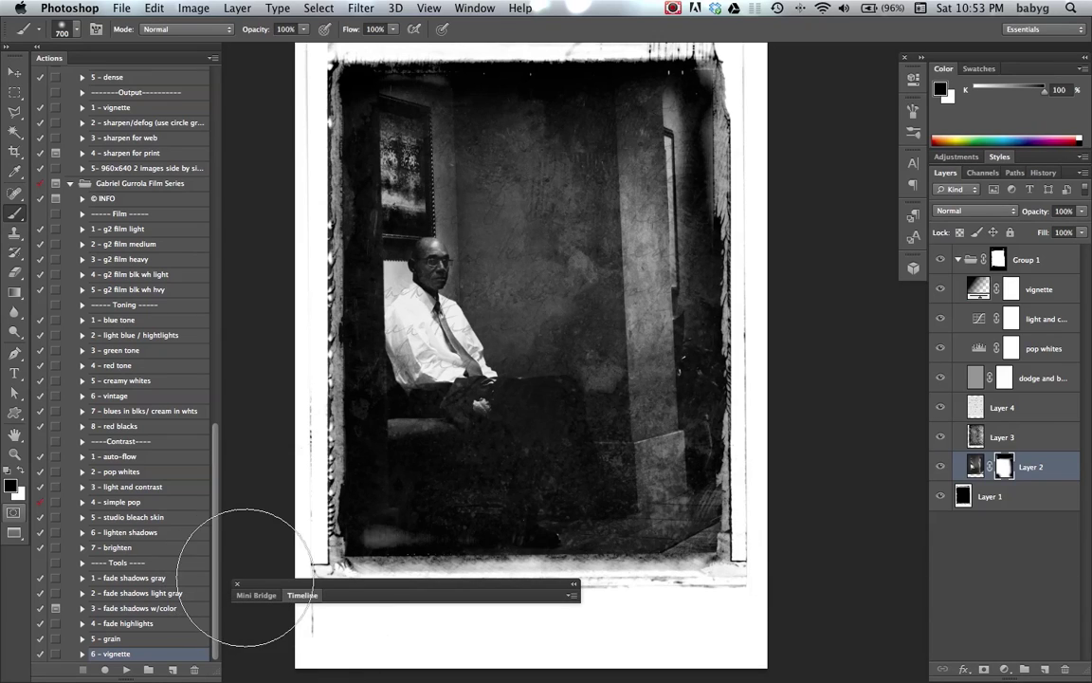
pyautogui.click(237, 583)
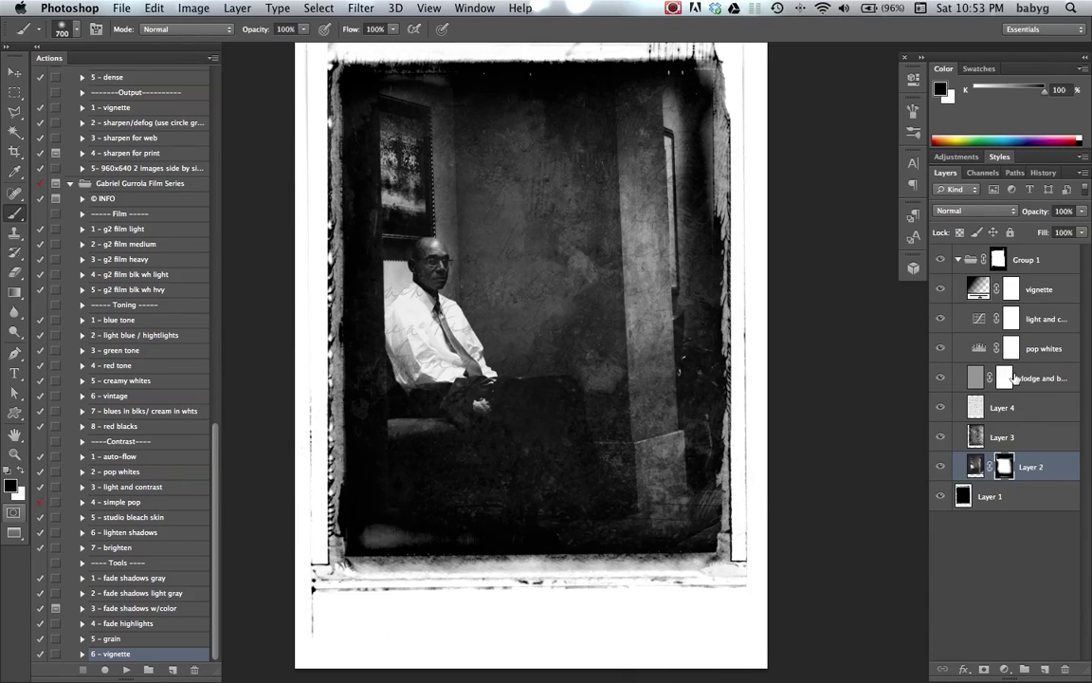
# Step: Reduce Layer 2's mask density to 71%
pyautogui.press('v')
pyautogui.doubleClick(1005, 467)
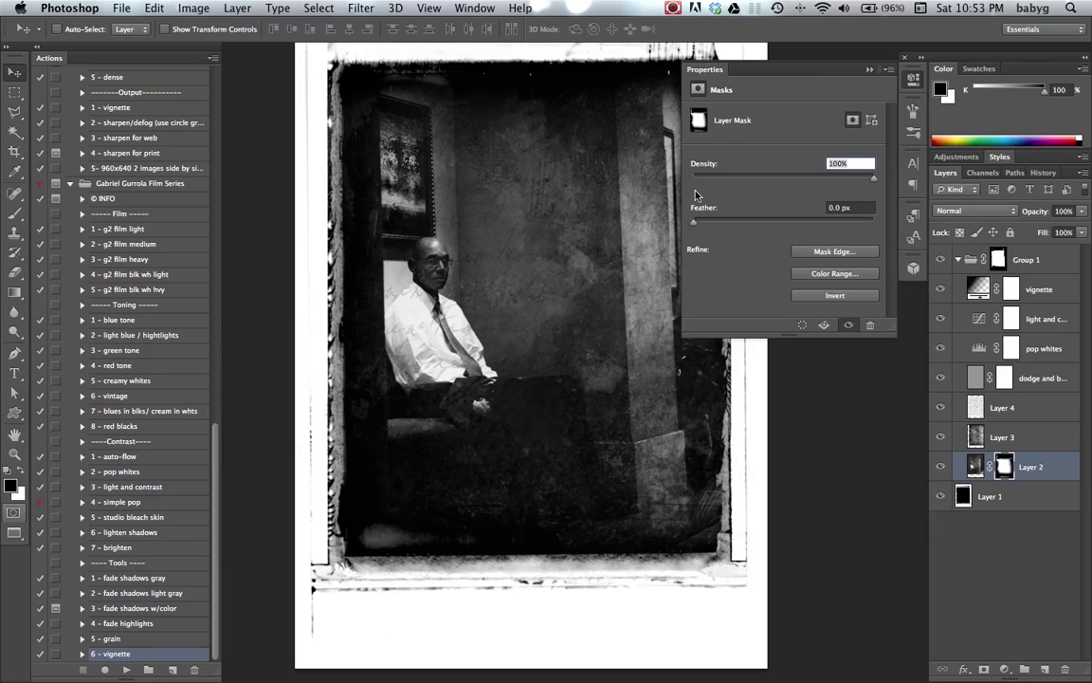
pyautogui.moveTo(874, 183); pyautogui.dragTo(821, 183)
# Step: Duplicate Layer 3 and drop the Soft Light copy to a low opacity
pyautogui.click(975, 448)
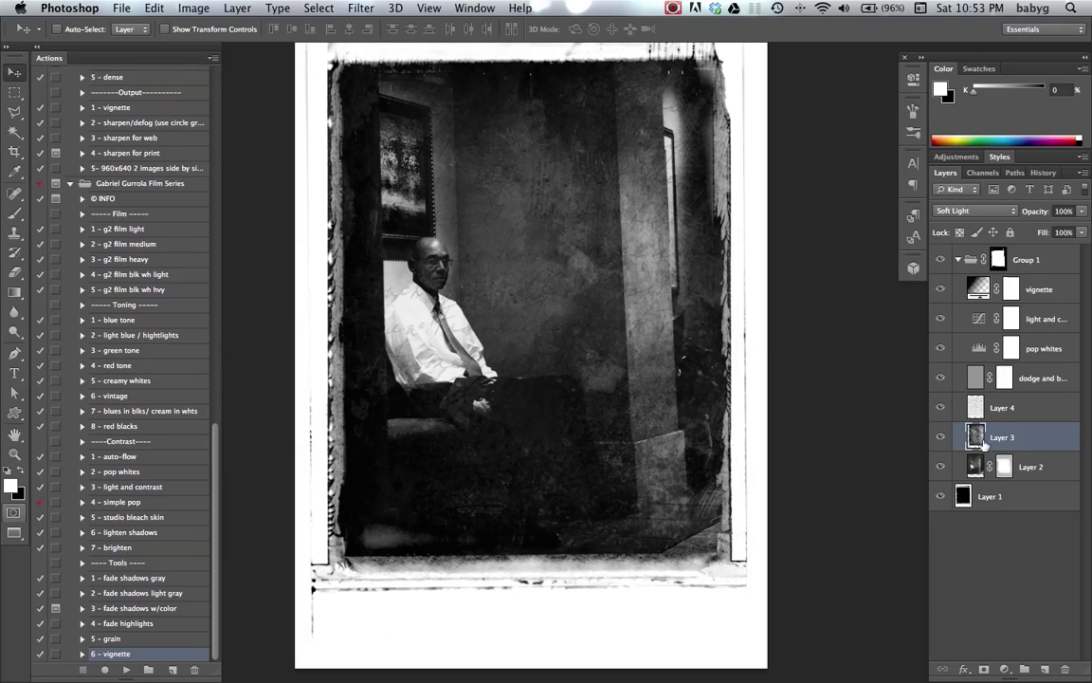
pyautogui.moveTo(974, 439); pyautogui.dragTo(1045, 669)
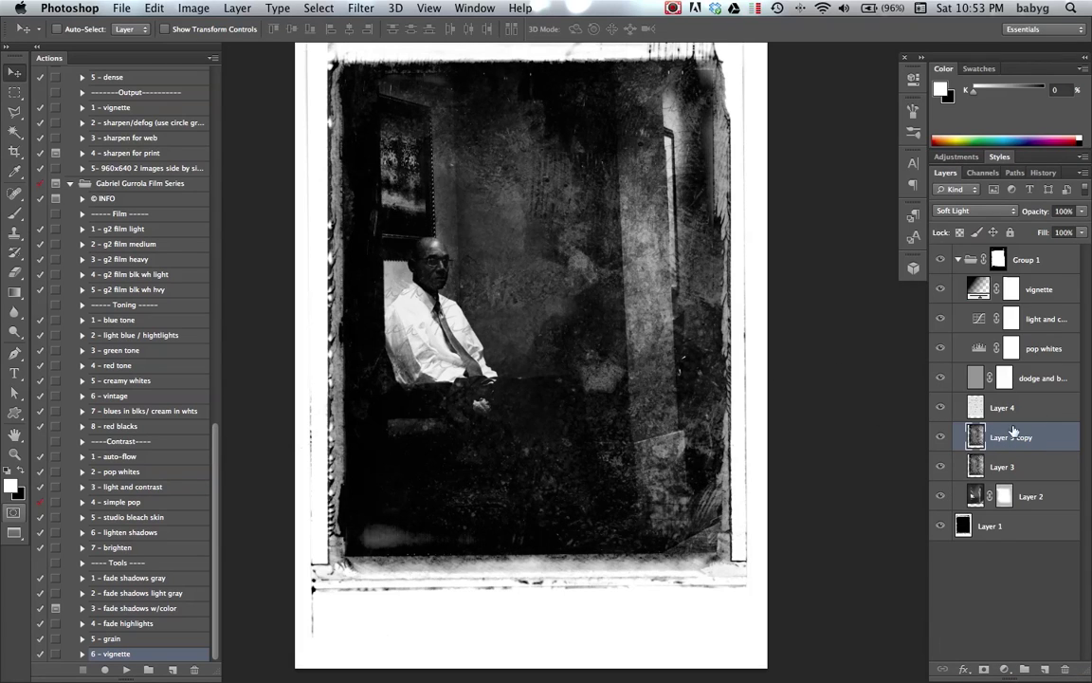
pyautogui.press('2')
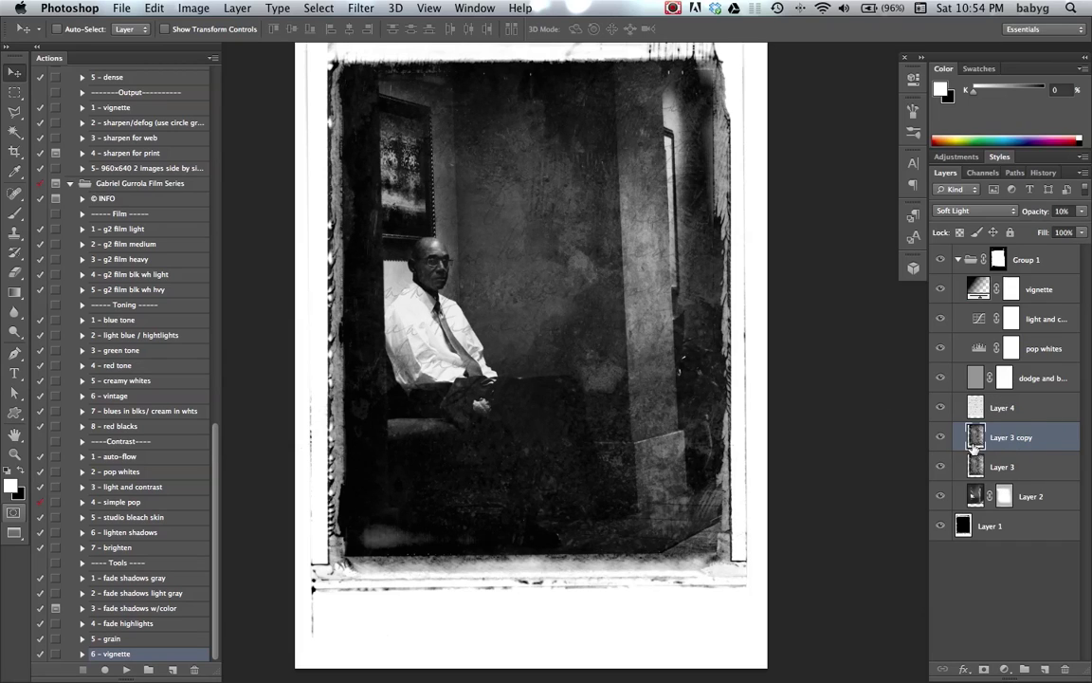
# Step: Run the '7 - brighten' action above the vignette layer and set its opacity to 65%
pyautogui.click(1047, 289)
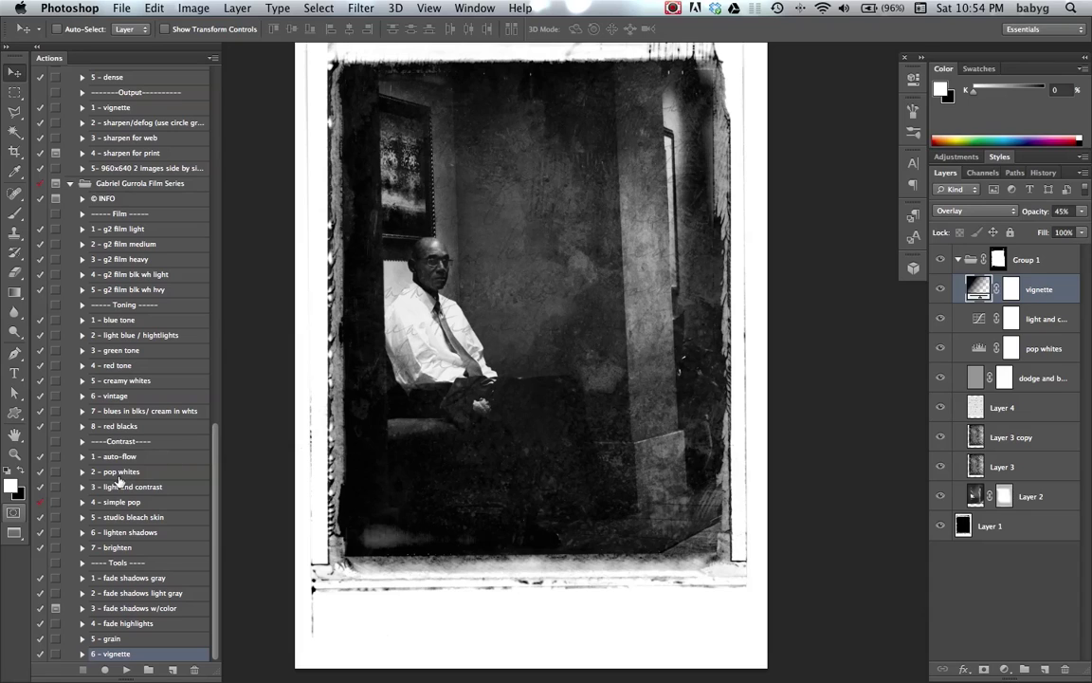
pyautogui.click(136, 550)
pyautogui.click(126, 669)
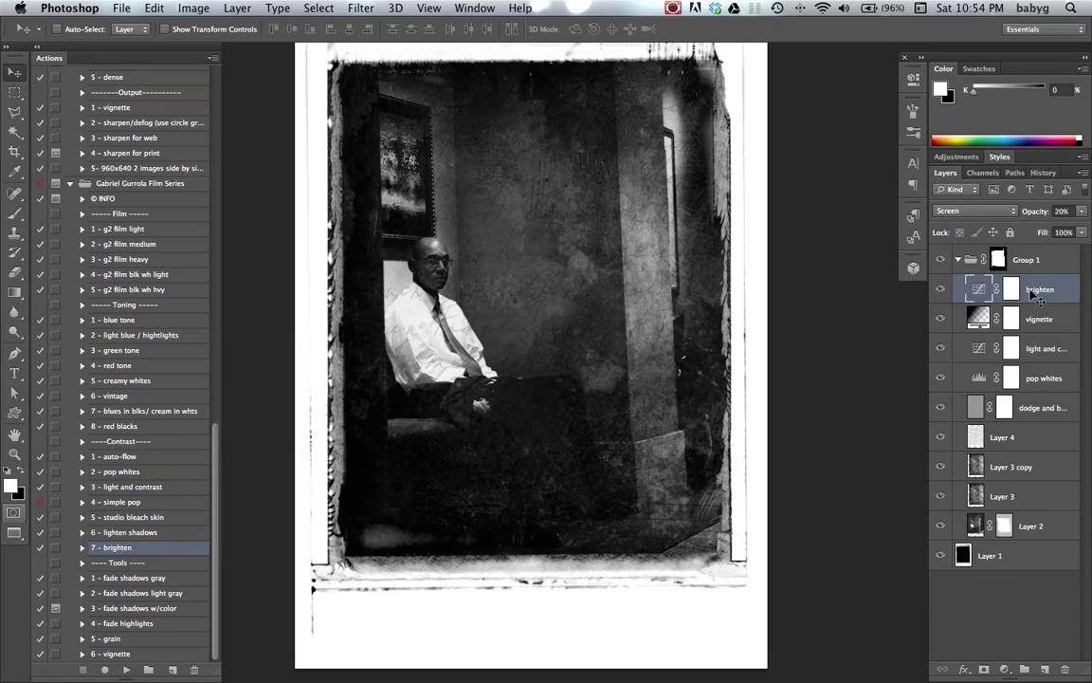
pyautogui.click(1062, 211)
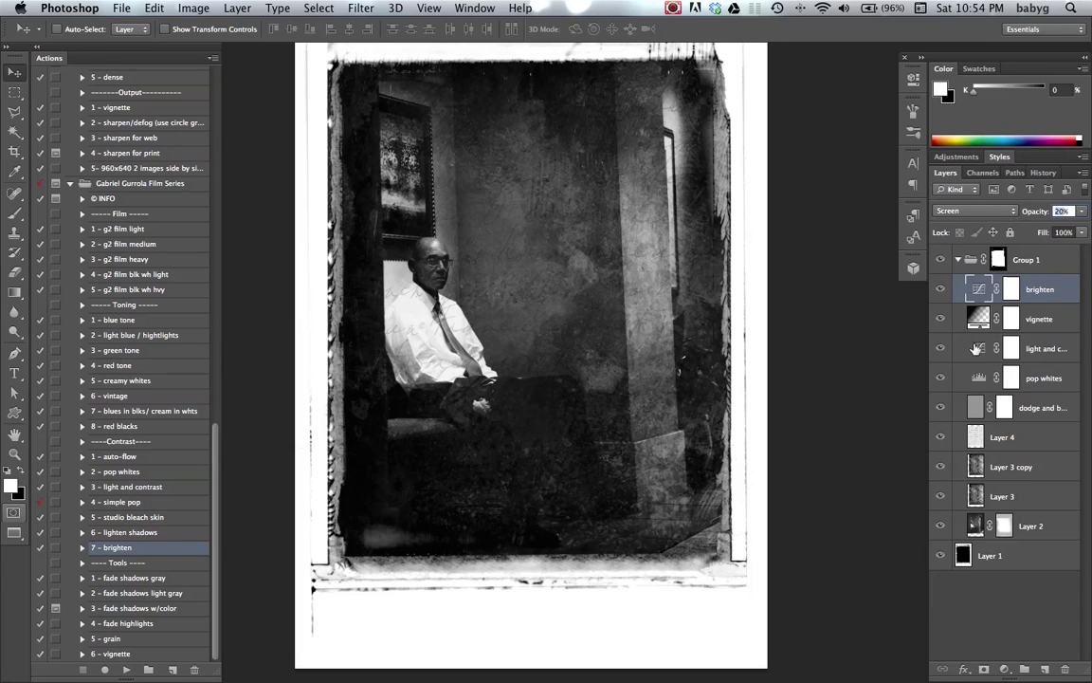
pyautogui.write('5')
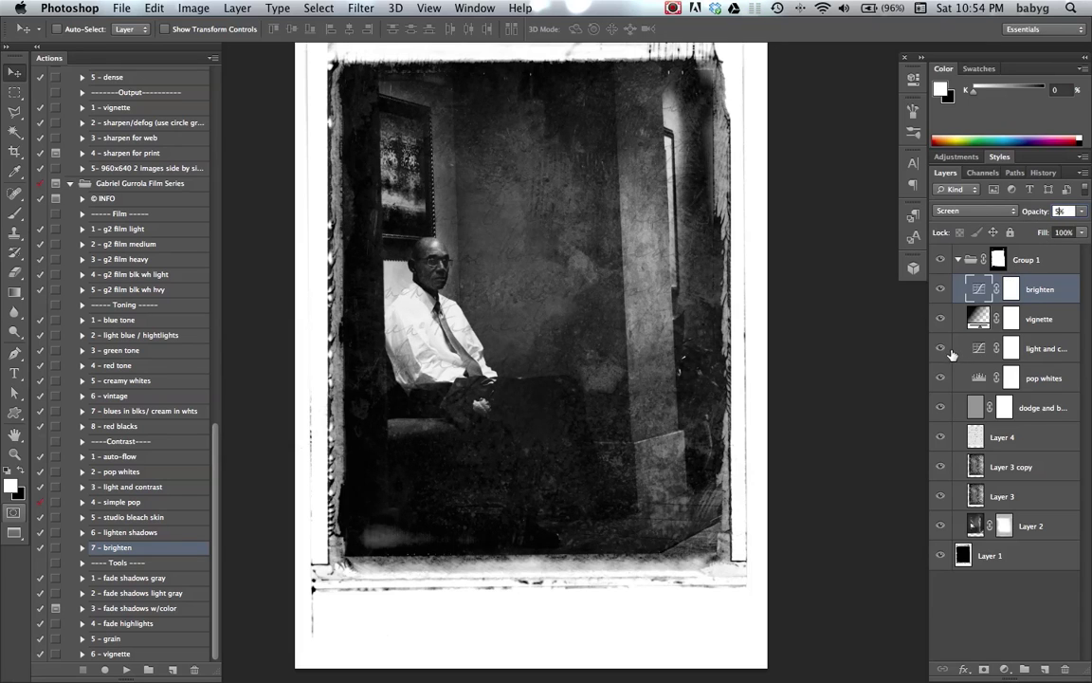
pyautogui.write('0')
pyautogui.press('Return')
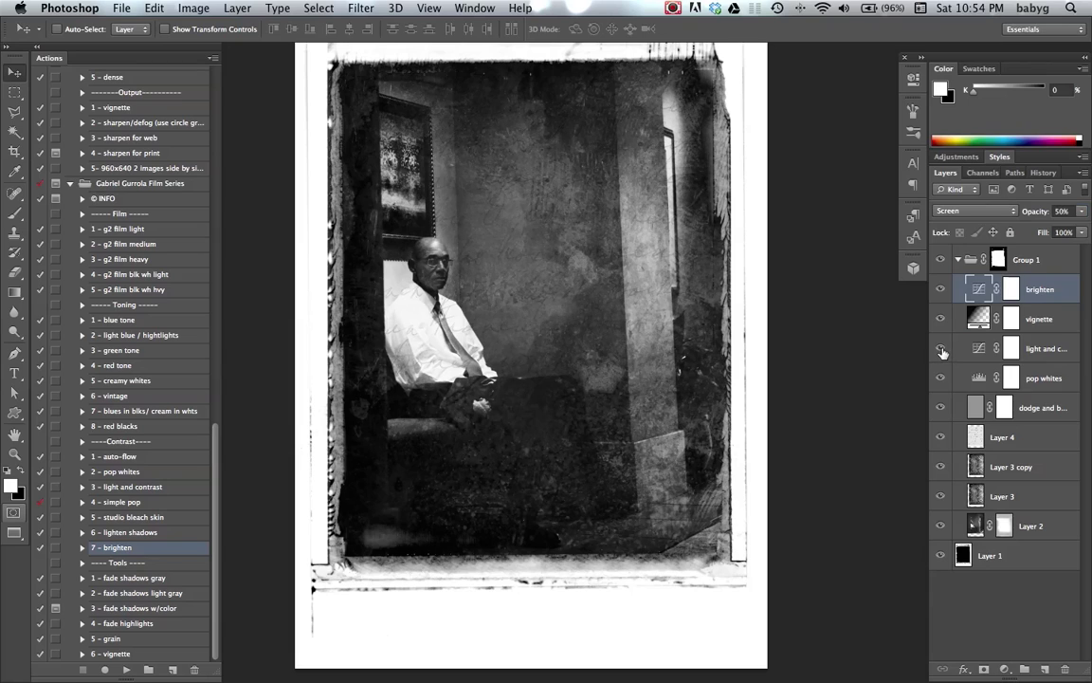
pyautogui.click(1062, 210)
pyautogui.write('65')
pyautogui.press('Return')
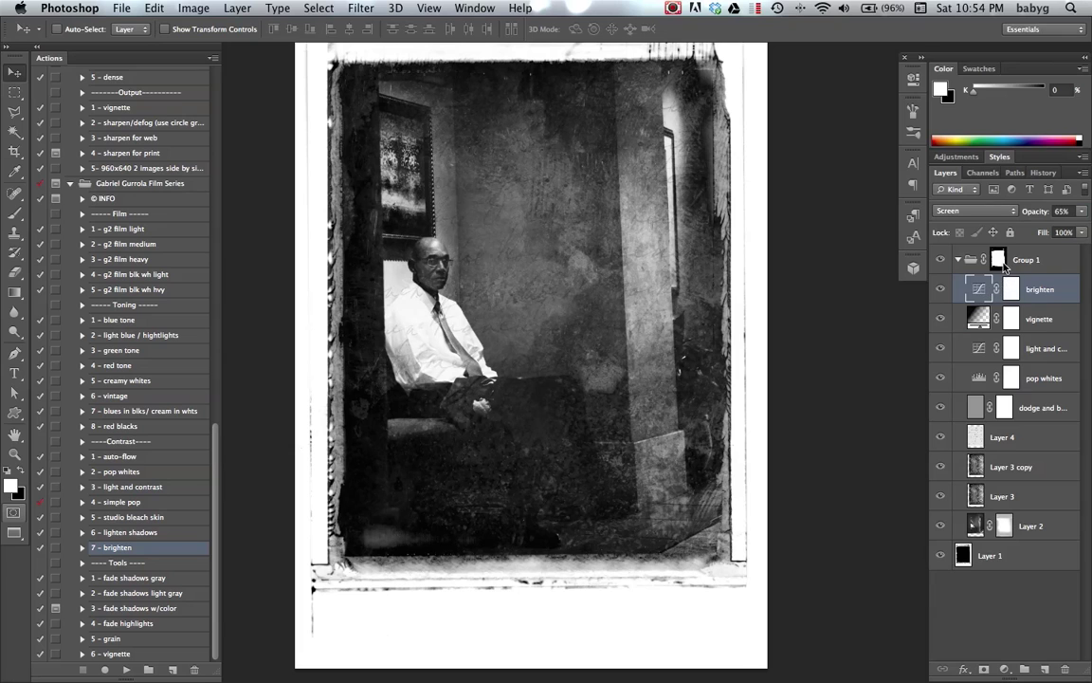